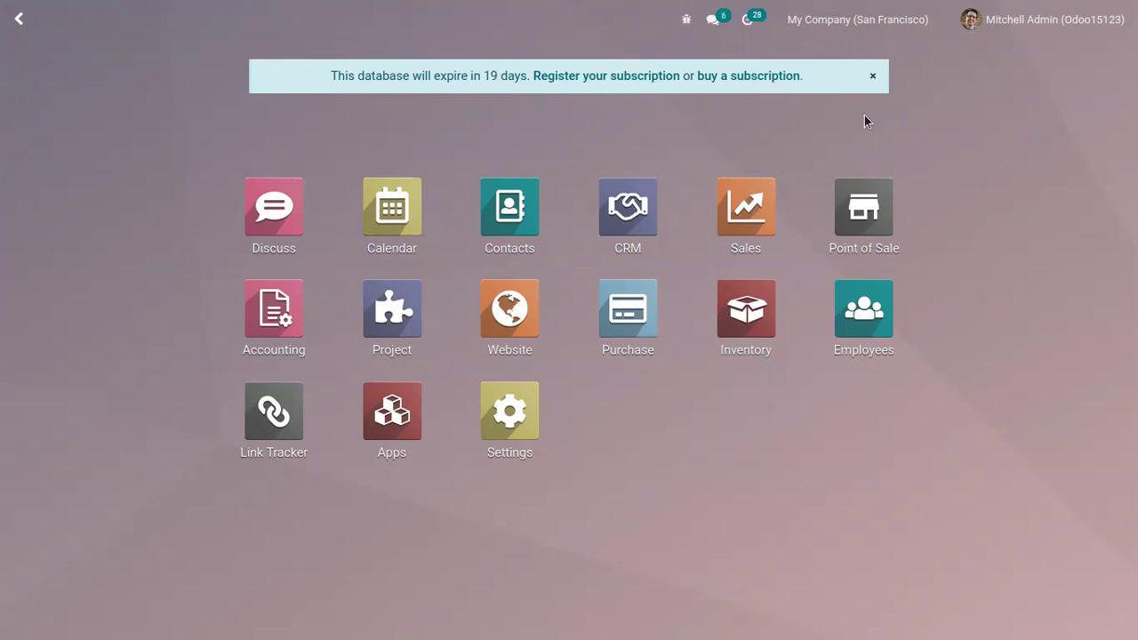
Step: Open the Point of Sale app and its Configuration menu
click(877, 256)
click(466, 31)
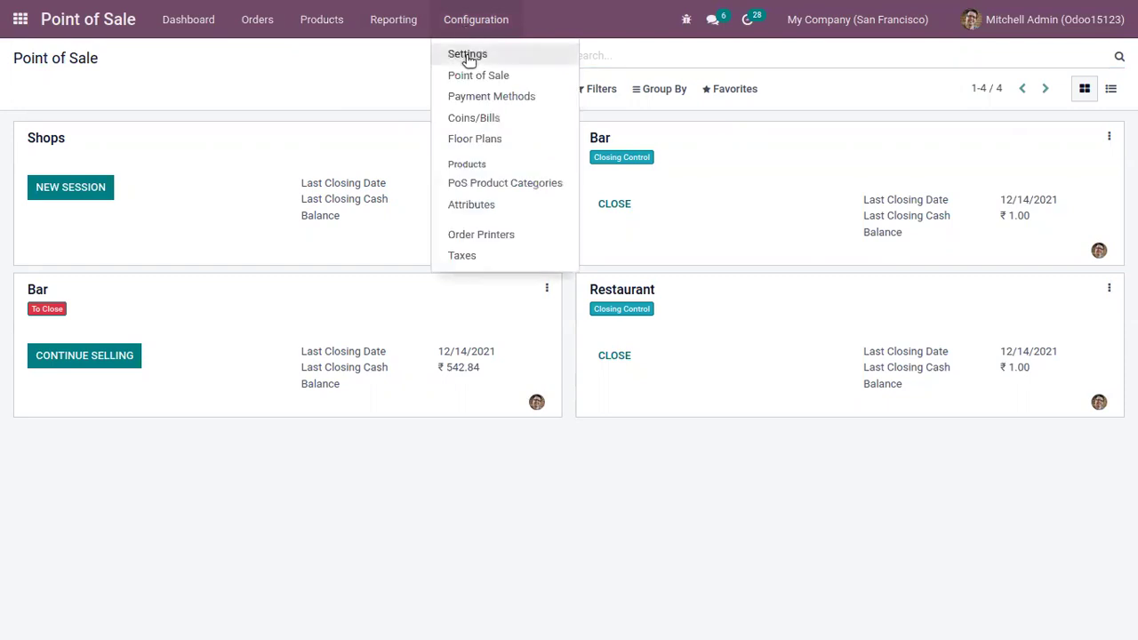
Step: Open the Point of Sale Settings and confirm Coupons & Promotions is enabled under Pricing
click(466, 55)
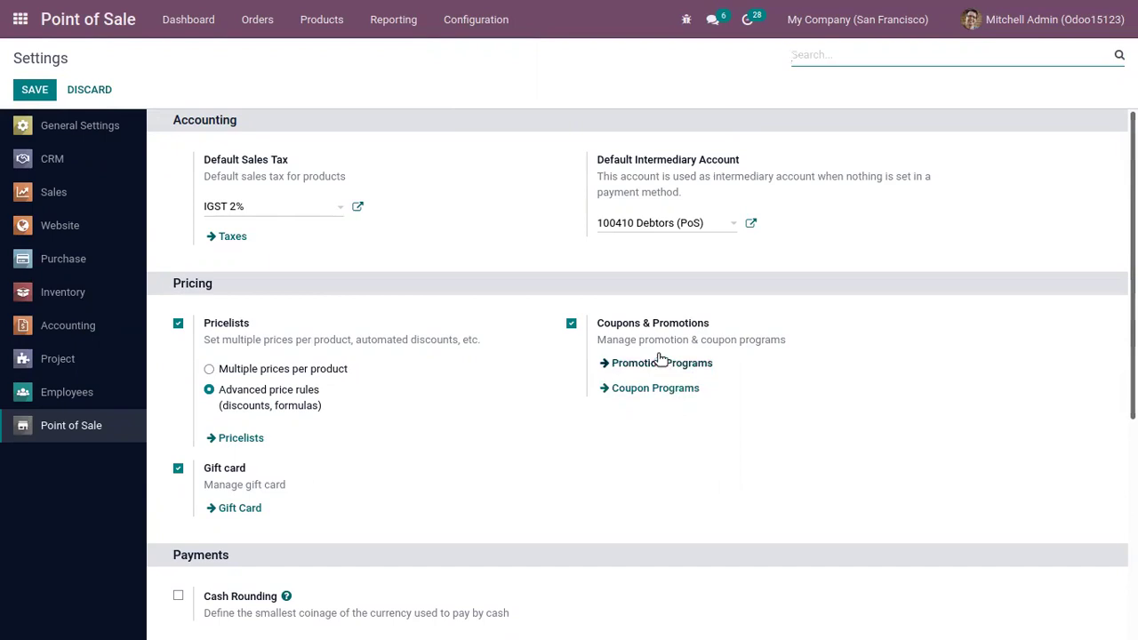
click(311, 21)
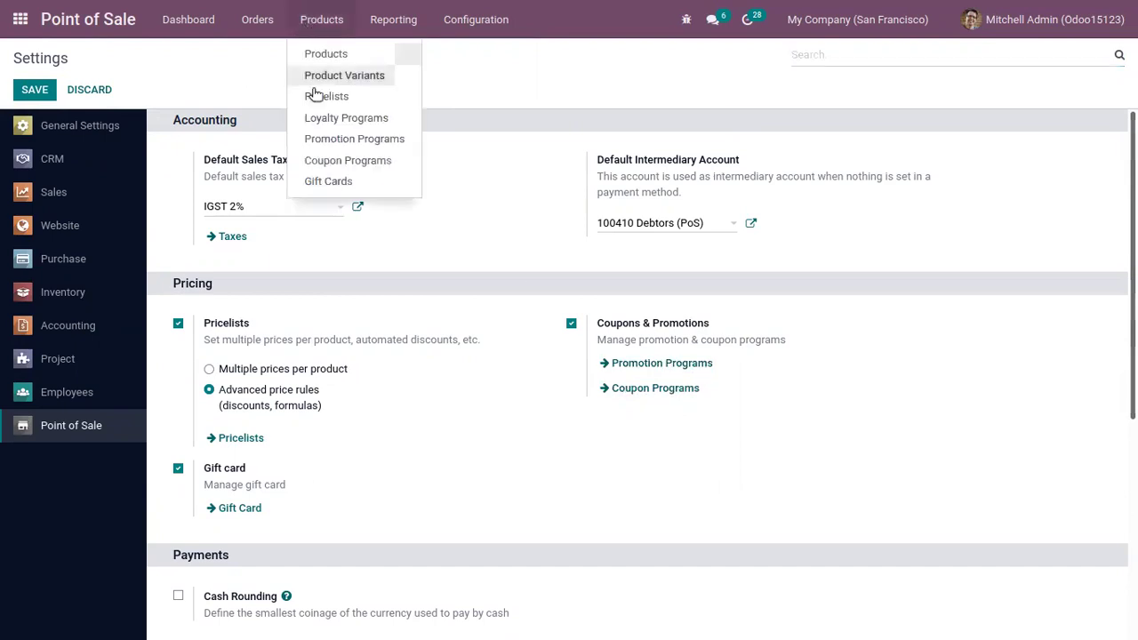
Step: Show the Products > Promotion Programs list with its three active programs
click(374, 141)
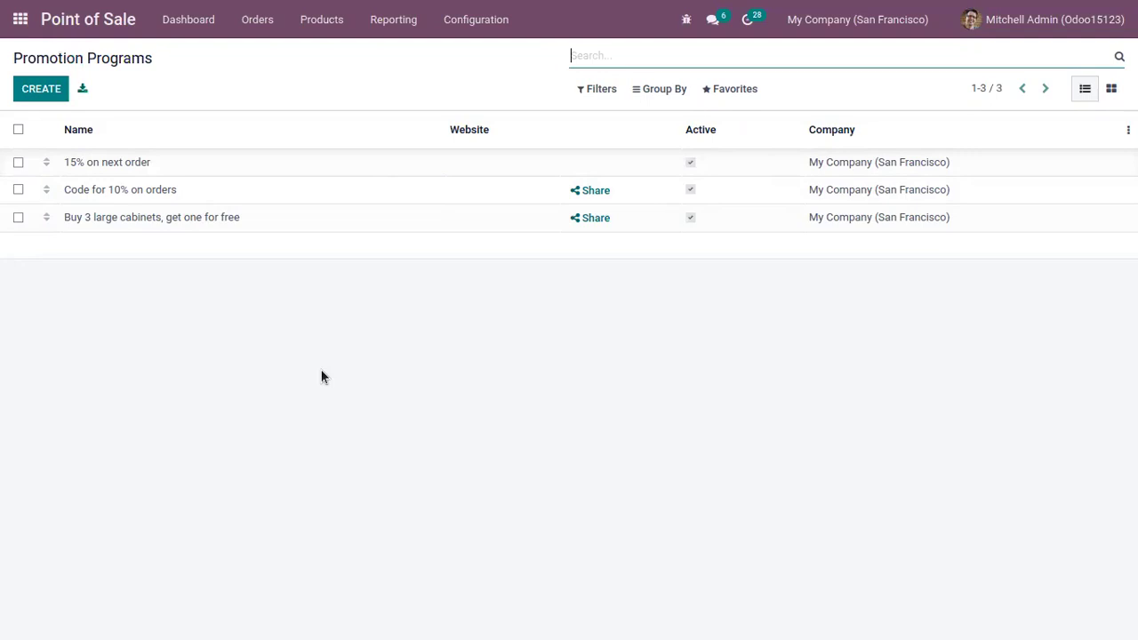
Step: Open 'Buy 3 large cabinets, get one for free', review its 2 matched products, then edit it
click(182, 220)
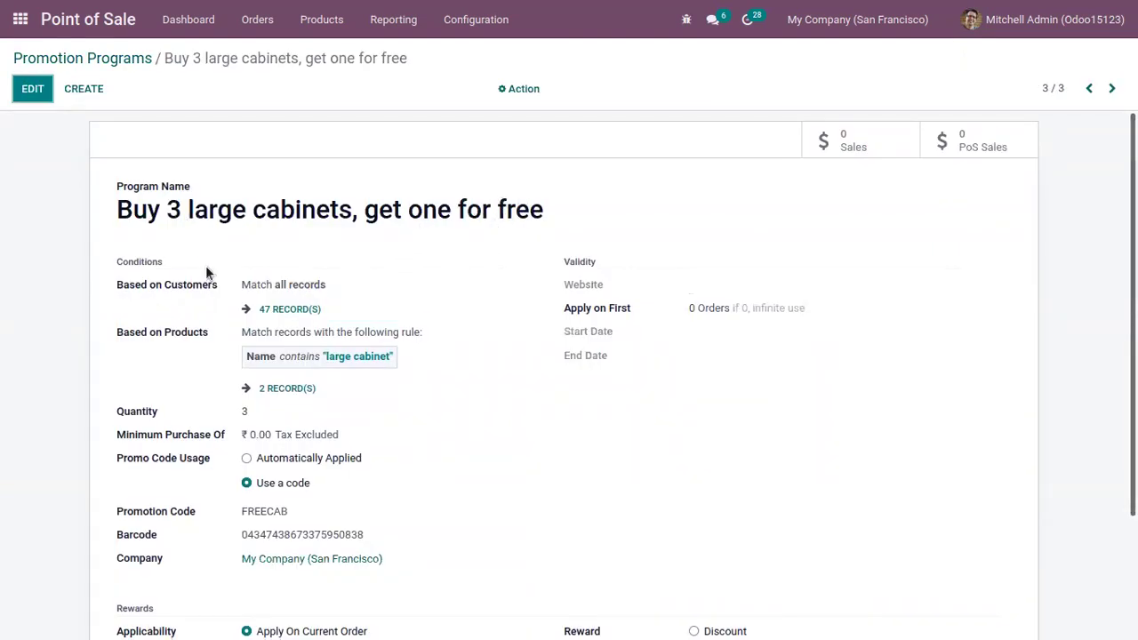
scroll(205, 267, down, 2)
scroll(206, 267, up, 2)
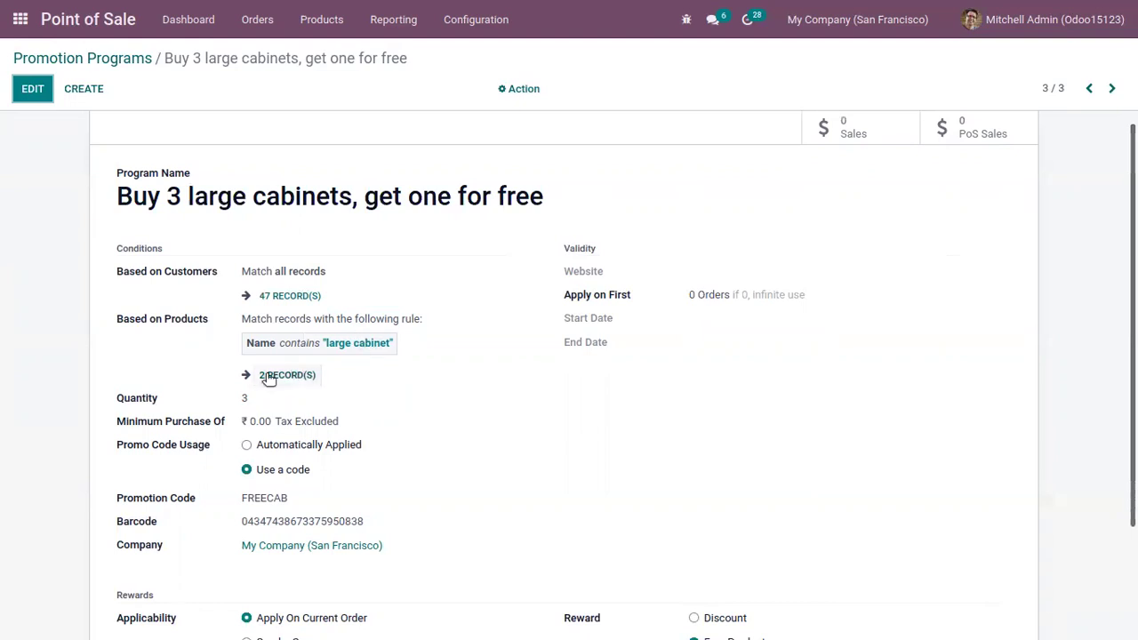
click(272, 375)
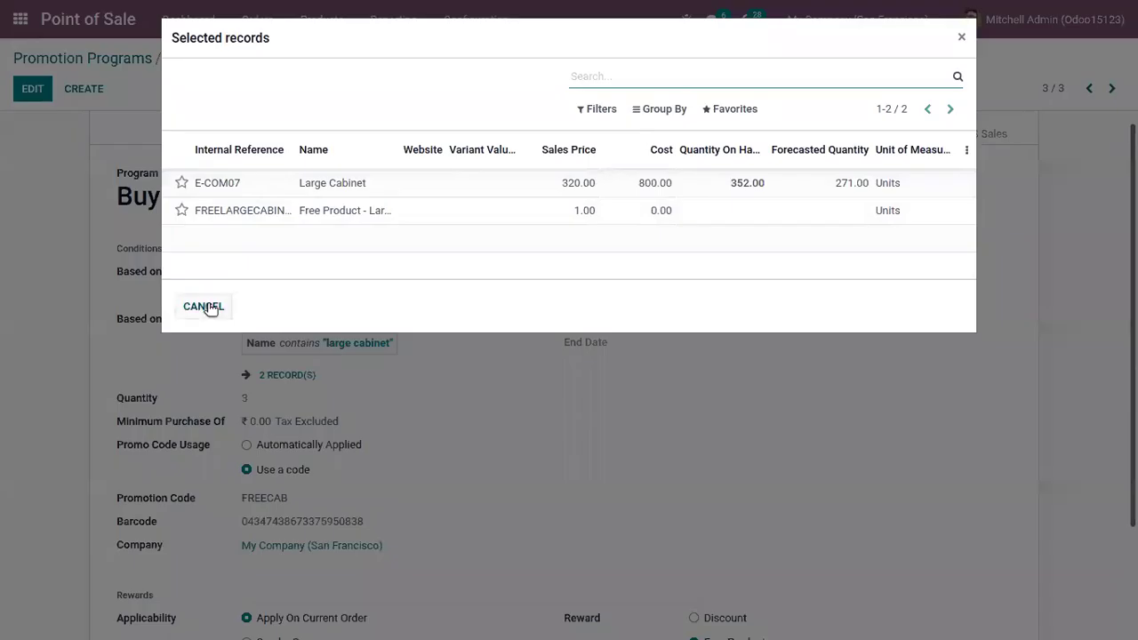
click(207, 307)
click(34, 91)
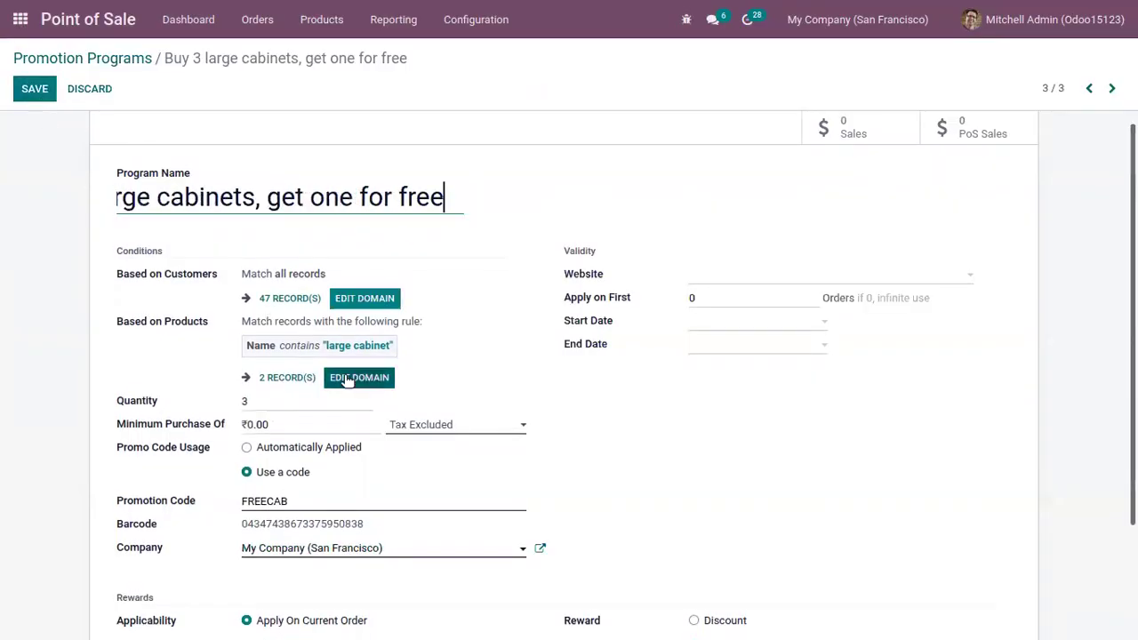
click(354, 378)
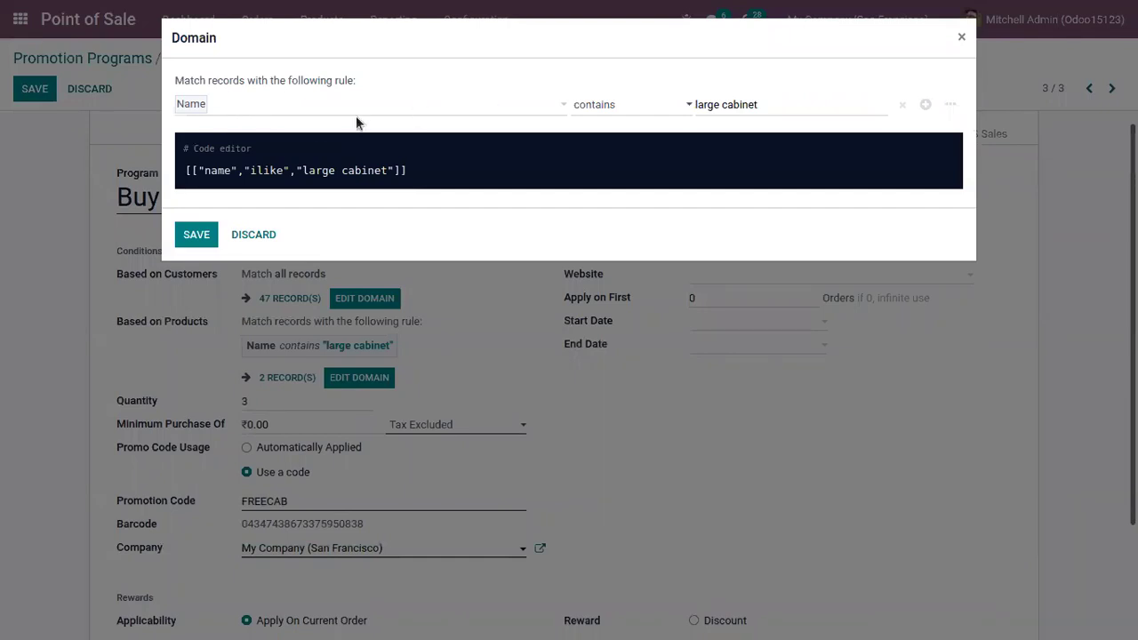
click(249, 233)
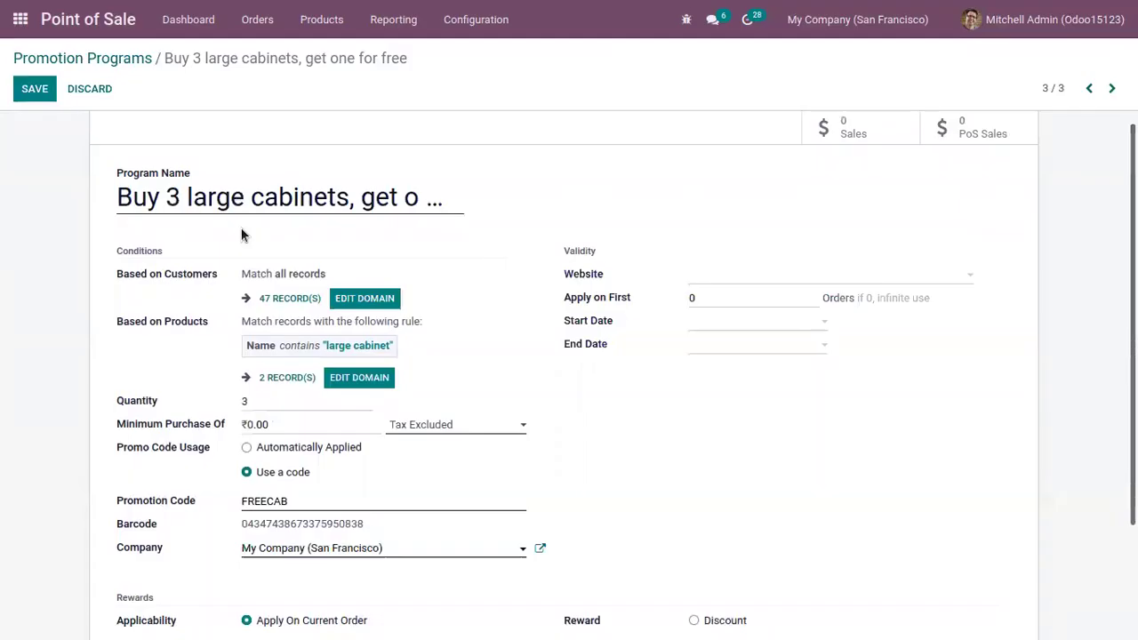
scroll(612, 375, down, 1)
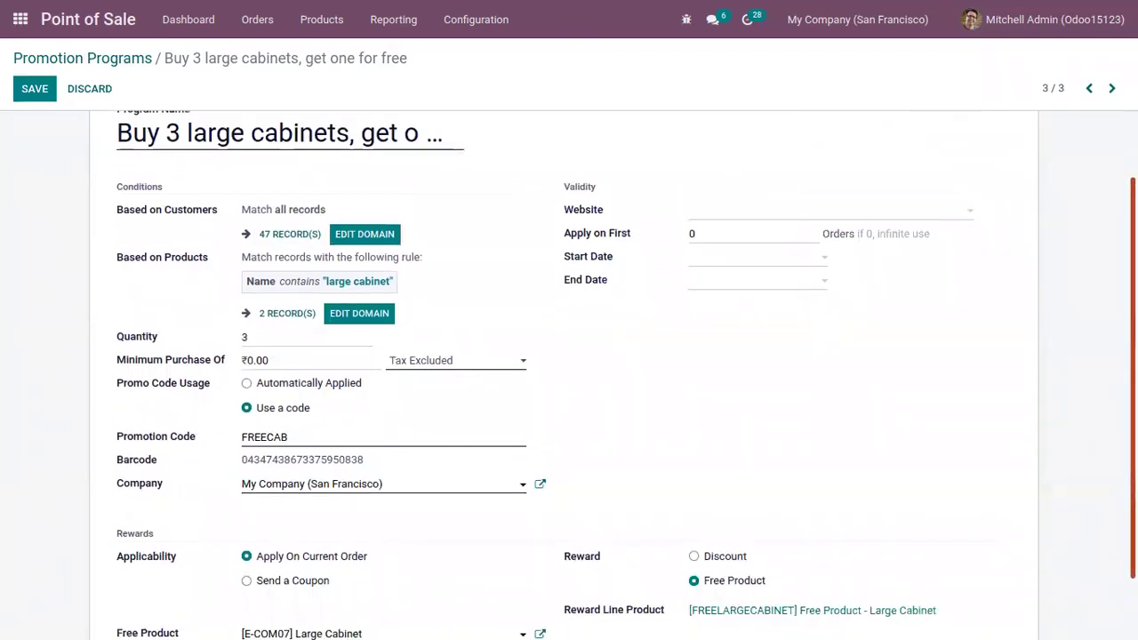
click(224, 337)
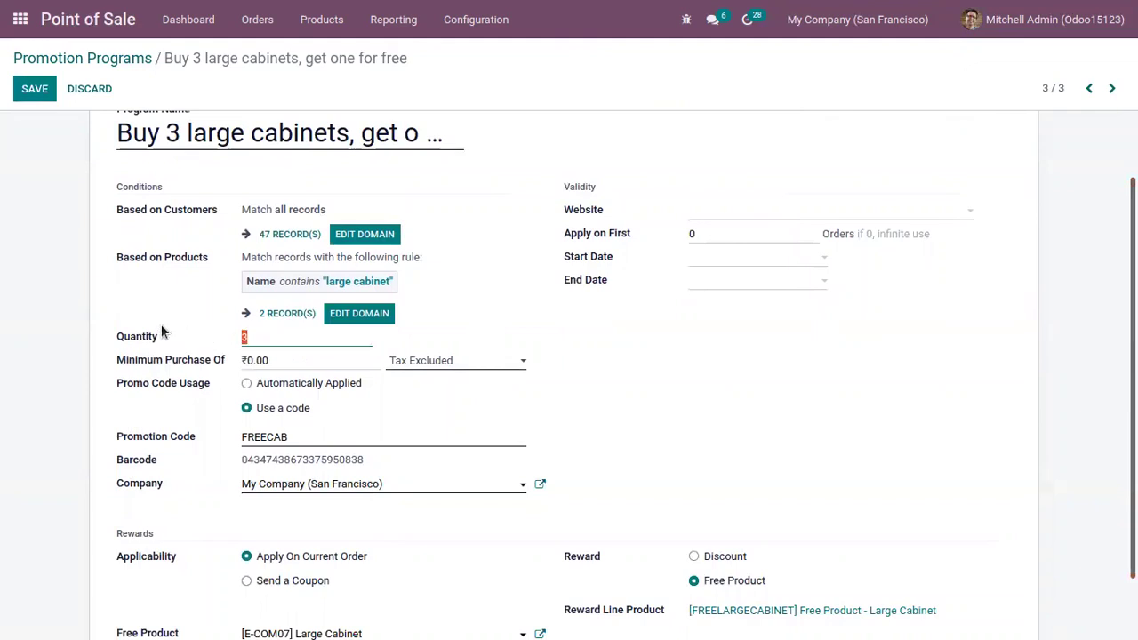
click(702, 351)
scroll(217, 293, down, 1)
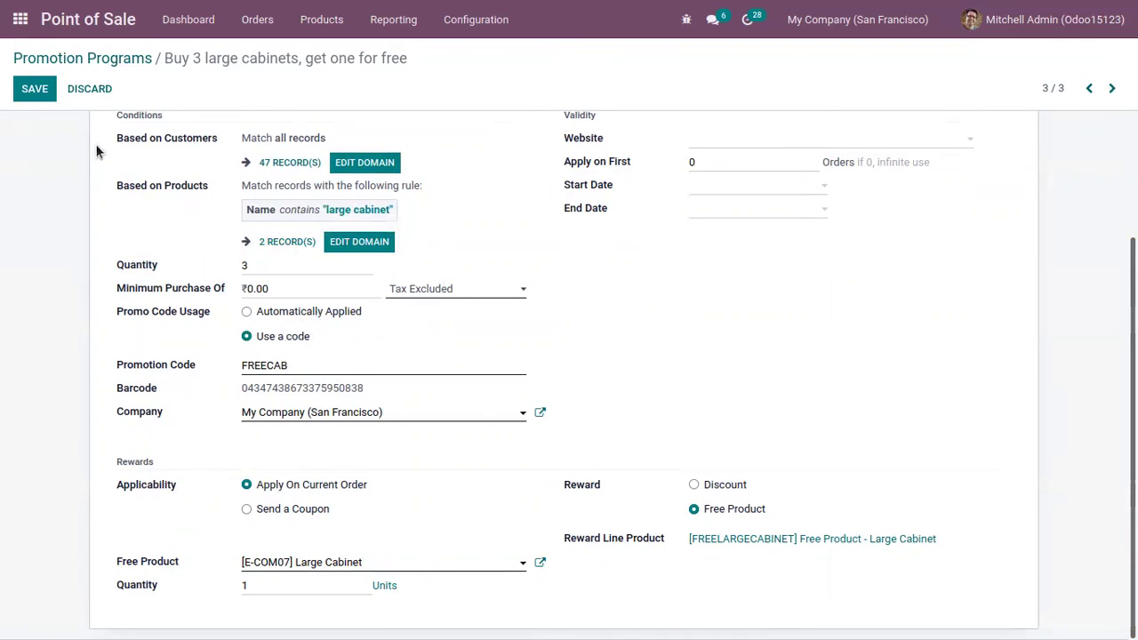
drag(288, 363, 216, 355)
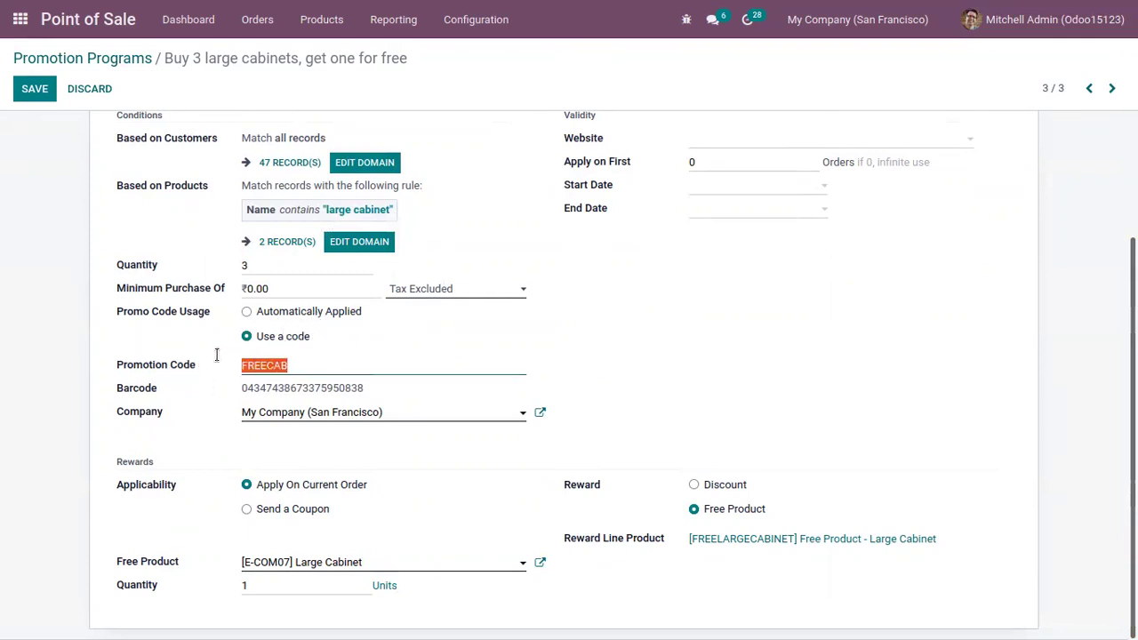
click(305, 363)
drag(311, 371, 233, 359)
click(771, 338)
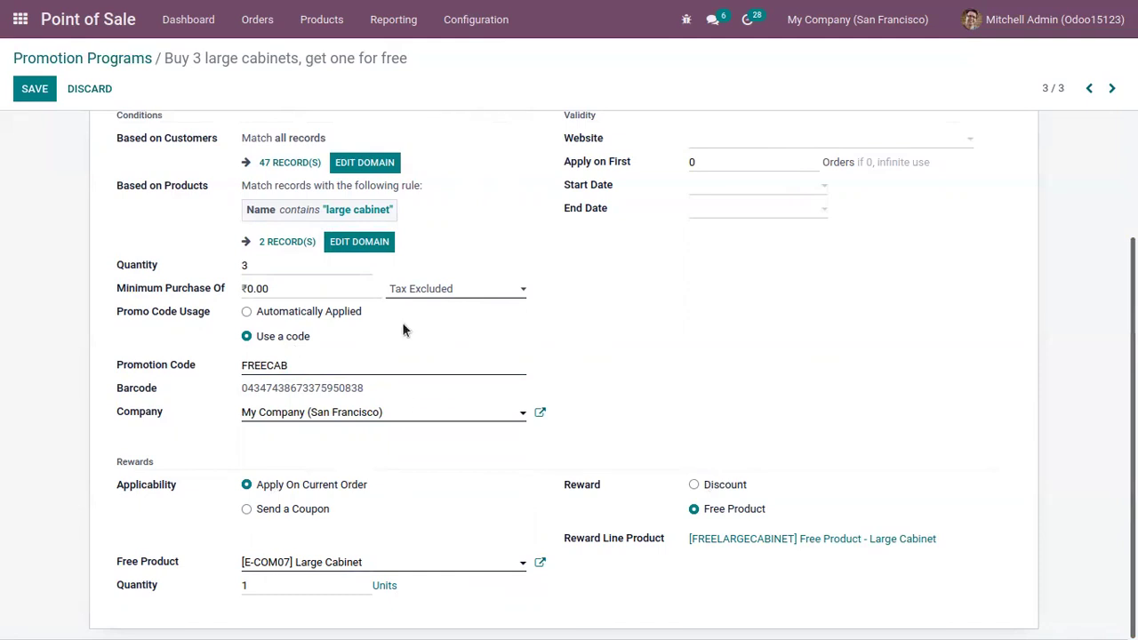
click(251, 287)
click(303, 563)
click(676, 392)
drag(686, 540, 961, 540)
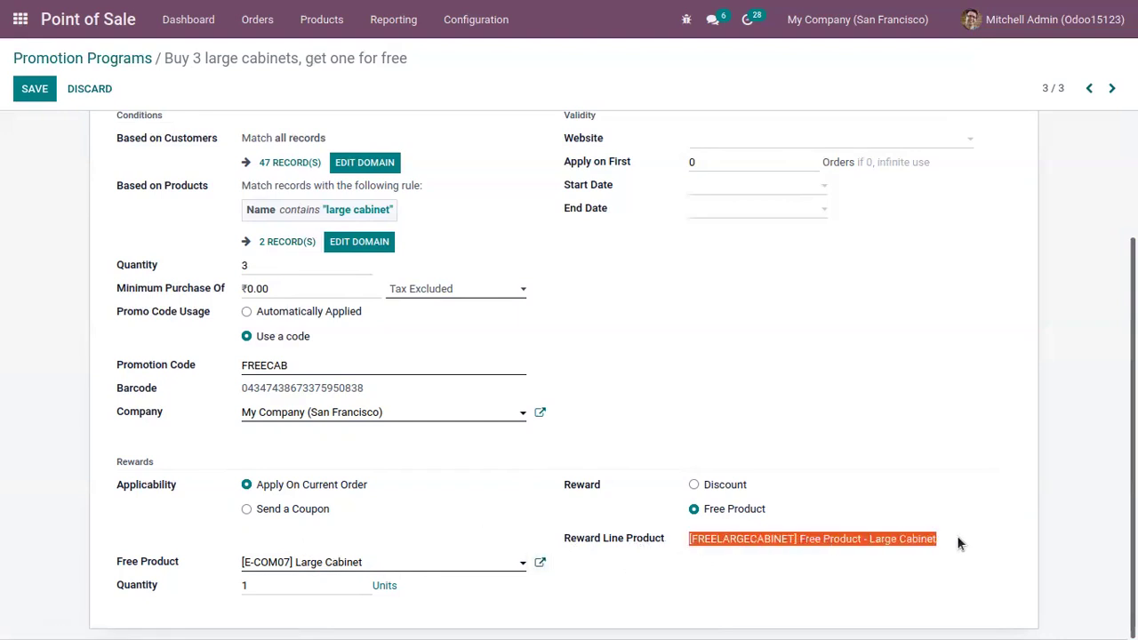
click(874, 455)
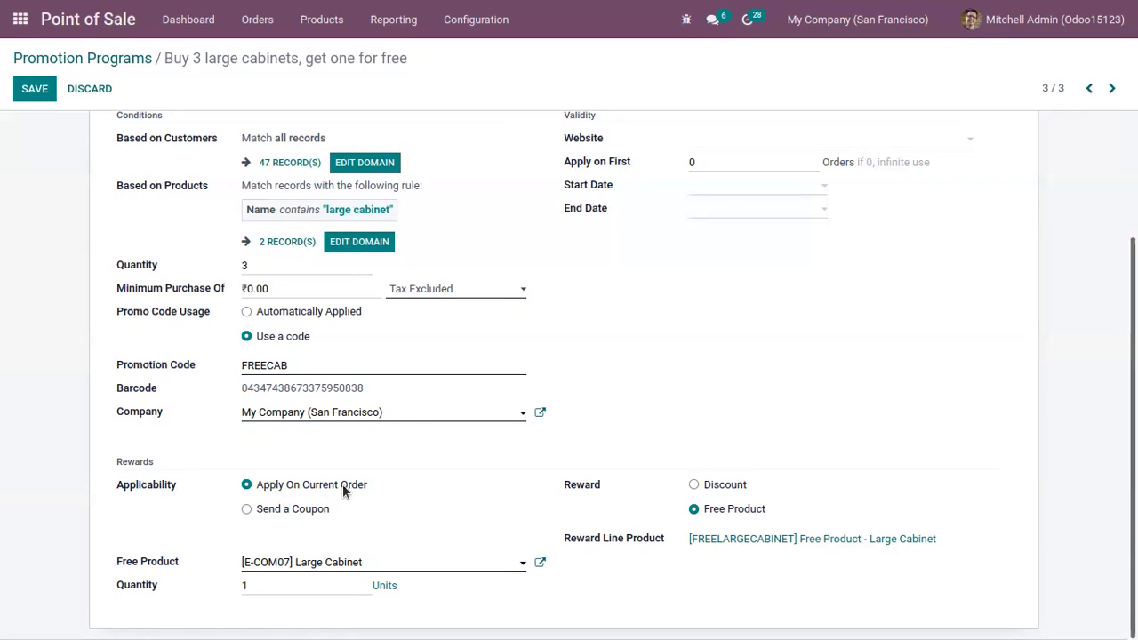
click(306, 510)
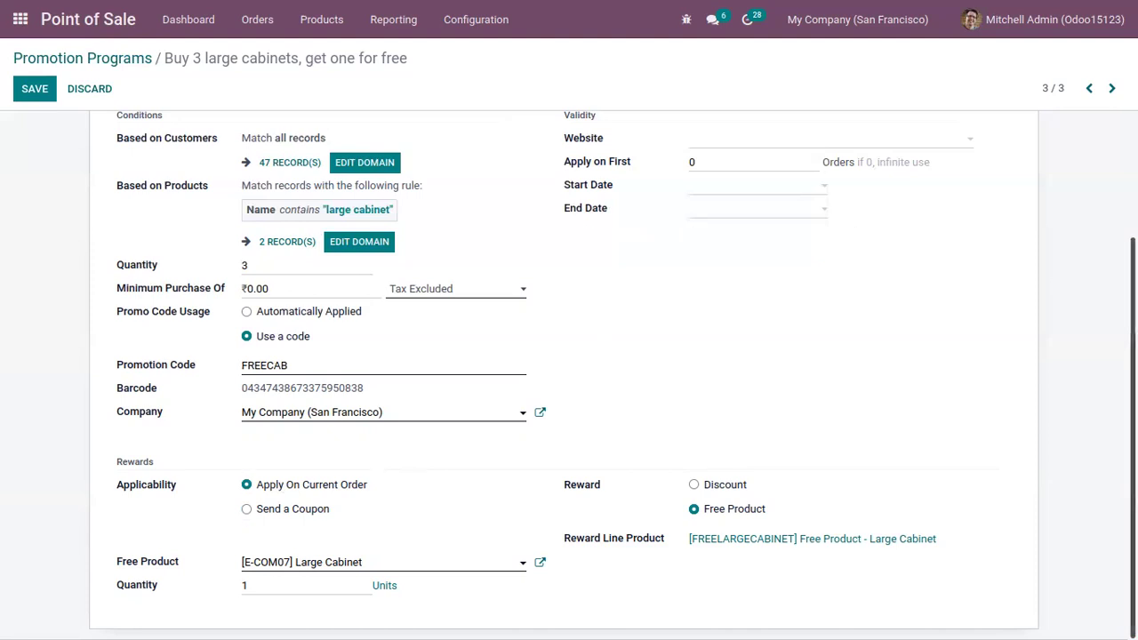
scroll(569, 306, up, 3)
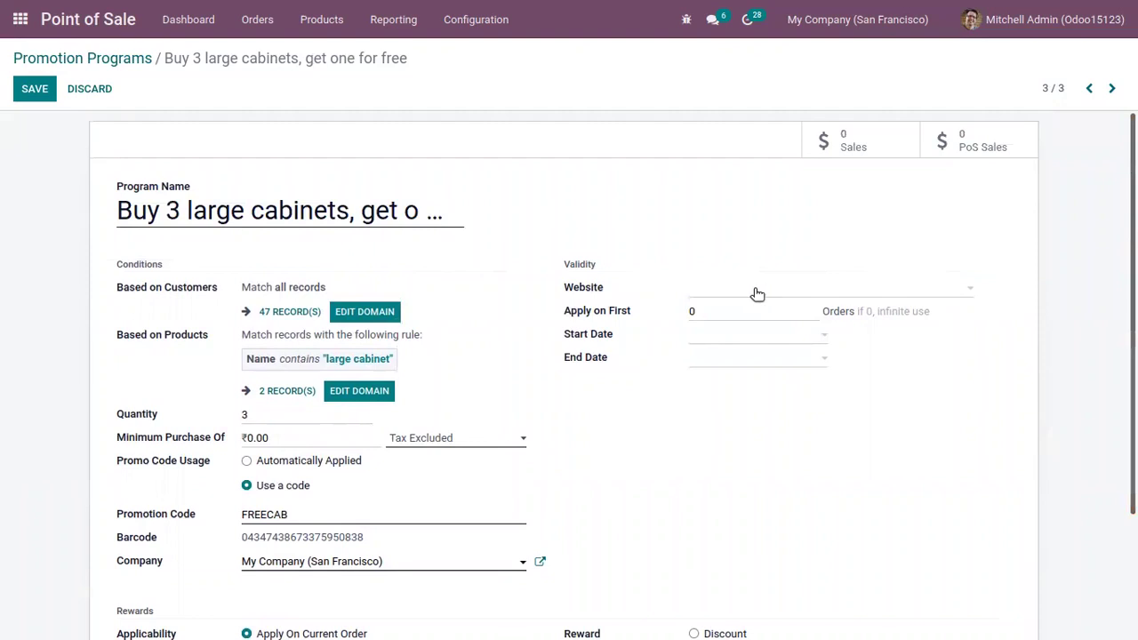
Step: Set the cabinet promotion's Website to My Website and Apply on First to 2 orders
click(713, 343)
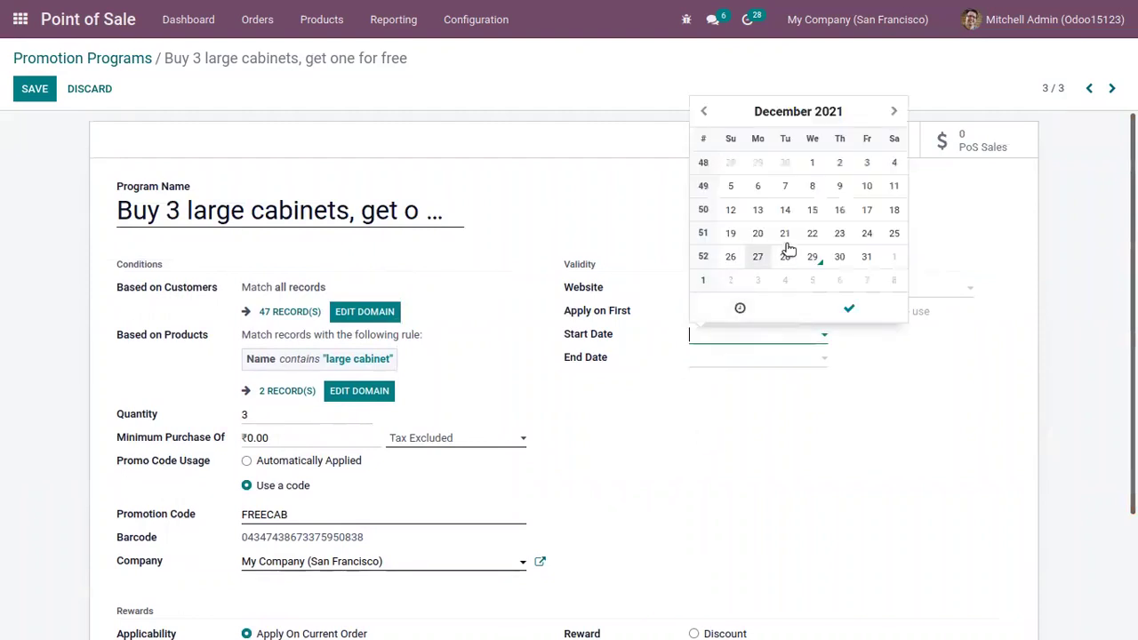
click(815, 381)
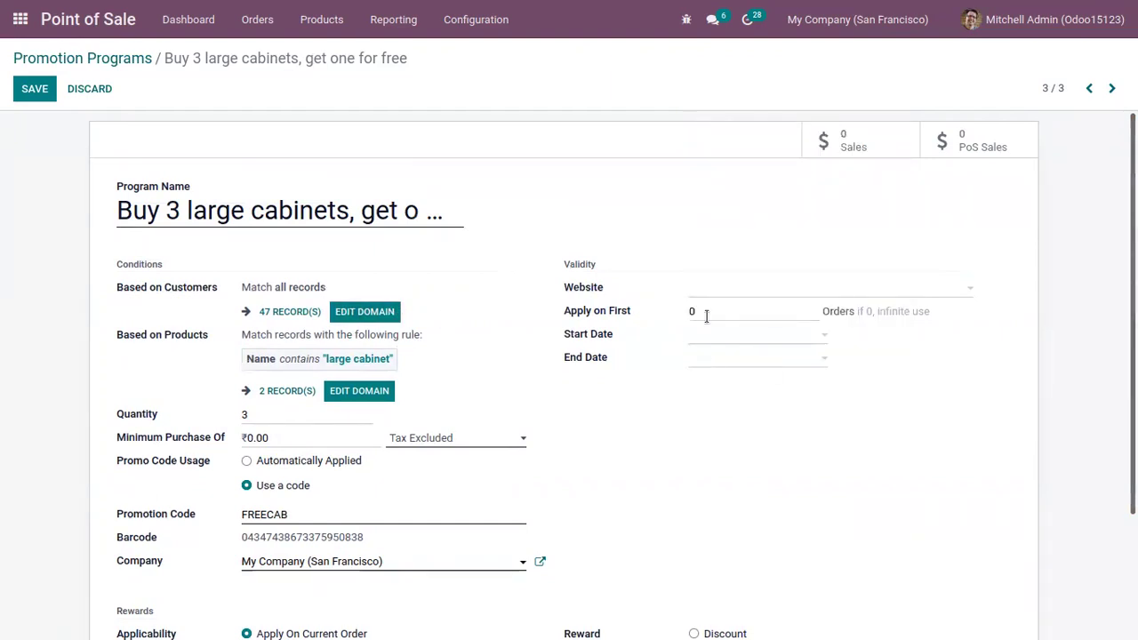
mouse_move(621, 315)
click(801, 294)
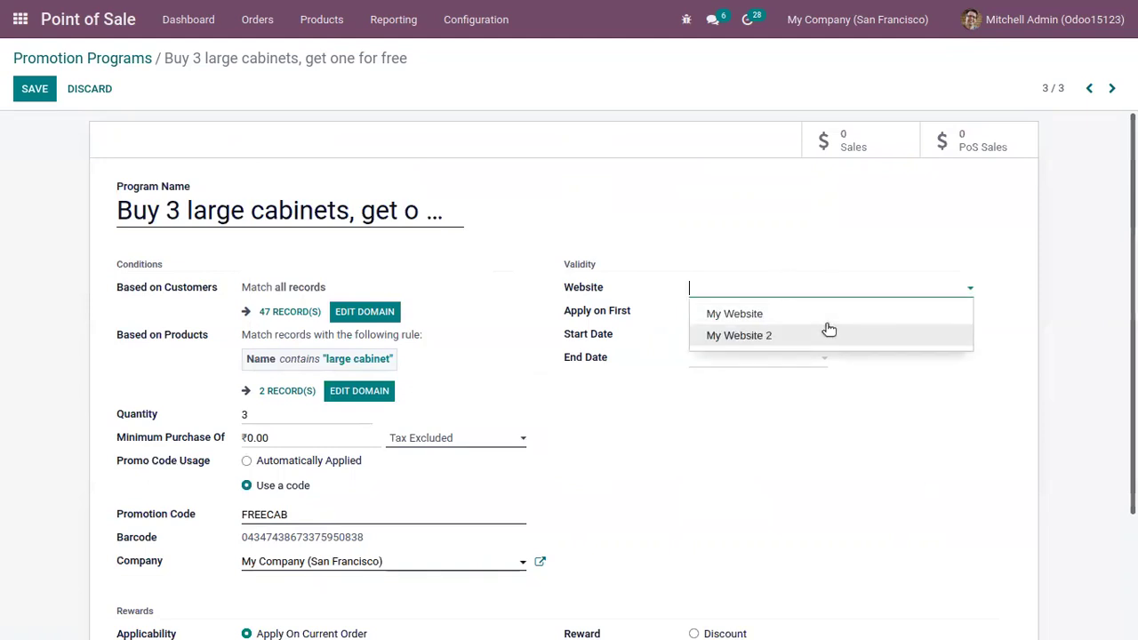
click(818, 313)
click(700, 306)
key(BackSpace)
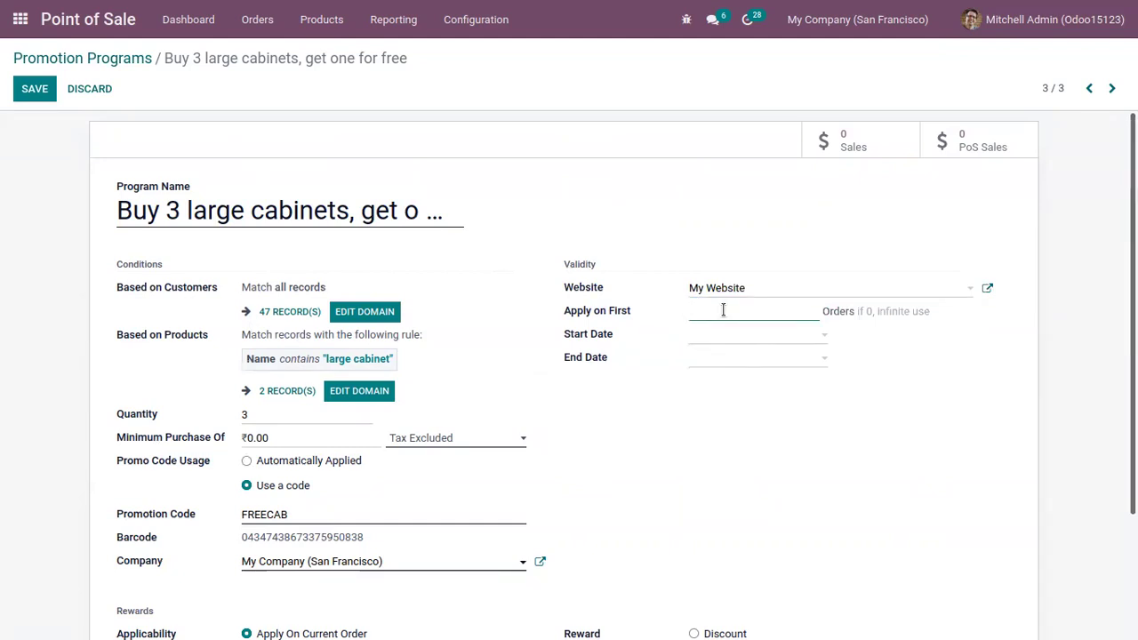
text(2)
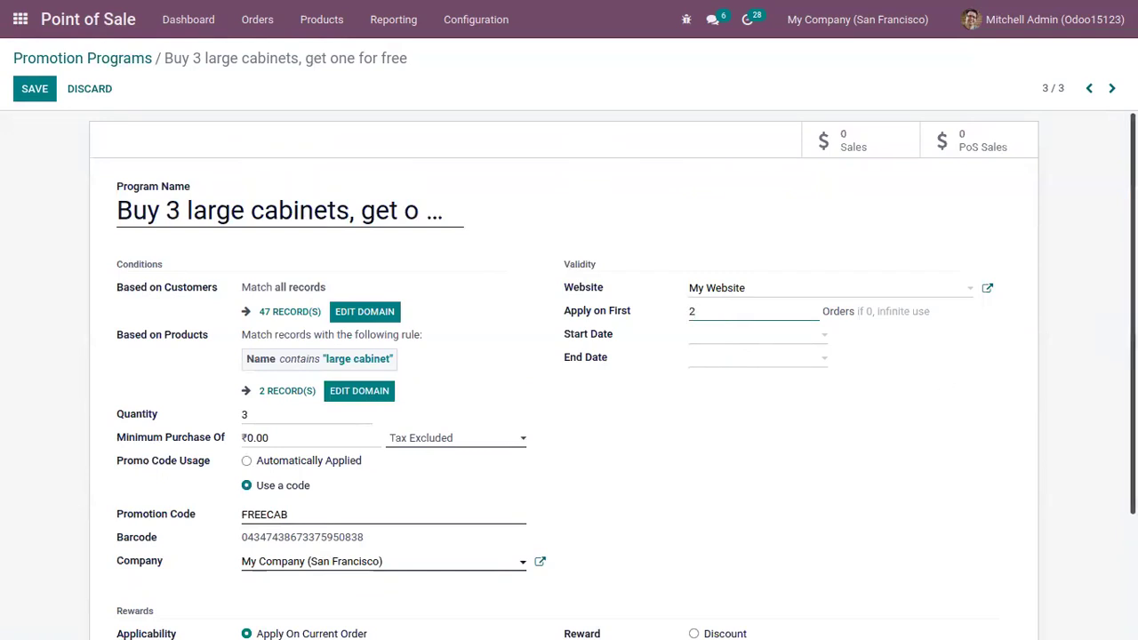
scroll(1134, 338, down, 1)
scroll(391, 373, down, 2)
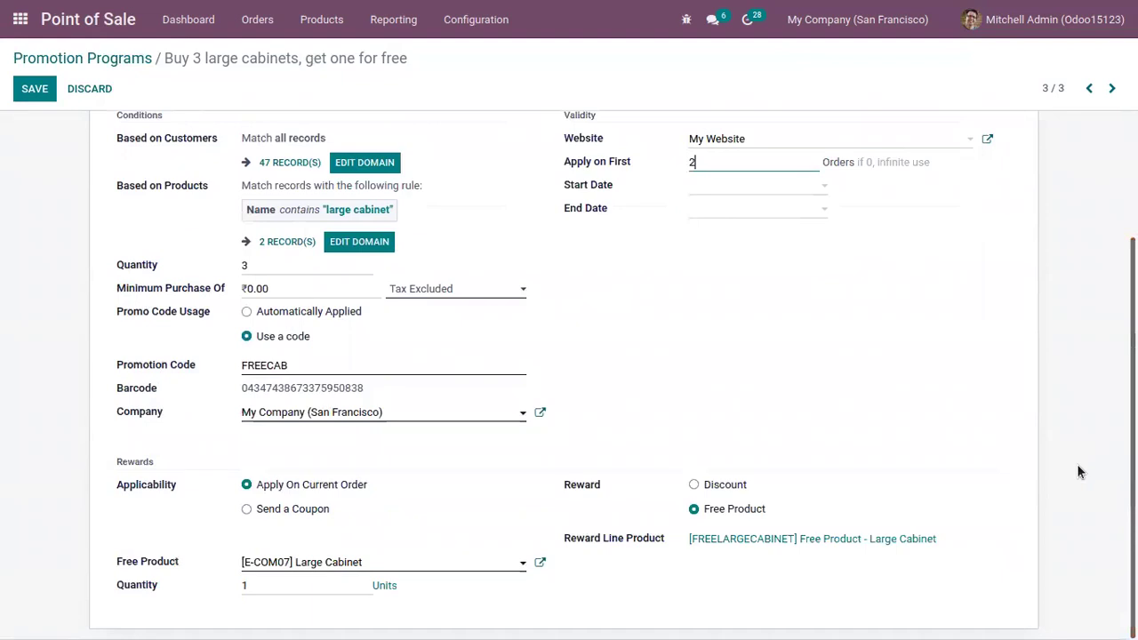
Step: Save the cabinet promotion changes and return to the Point of Sale dashboard
click(35, 88)
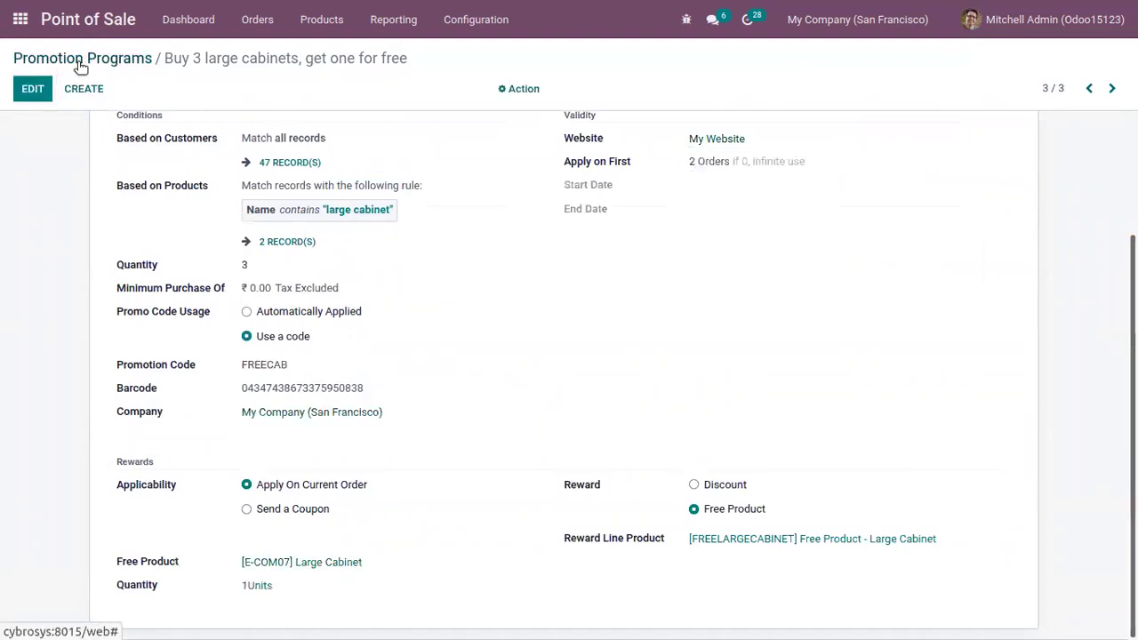
click(81, 61)
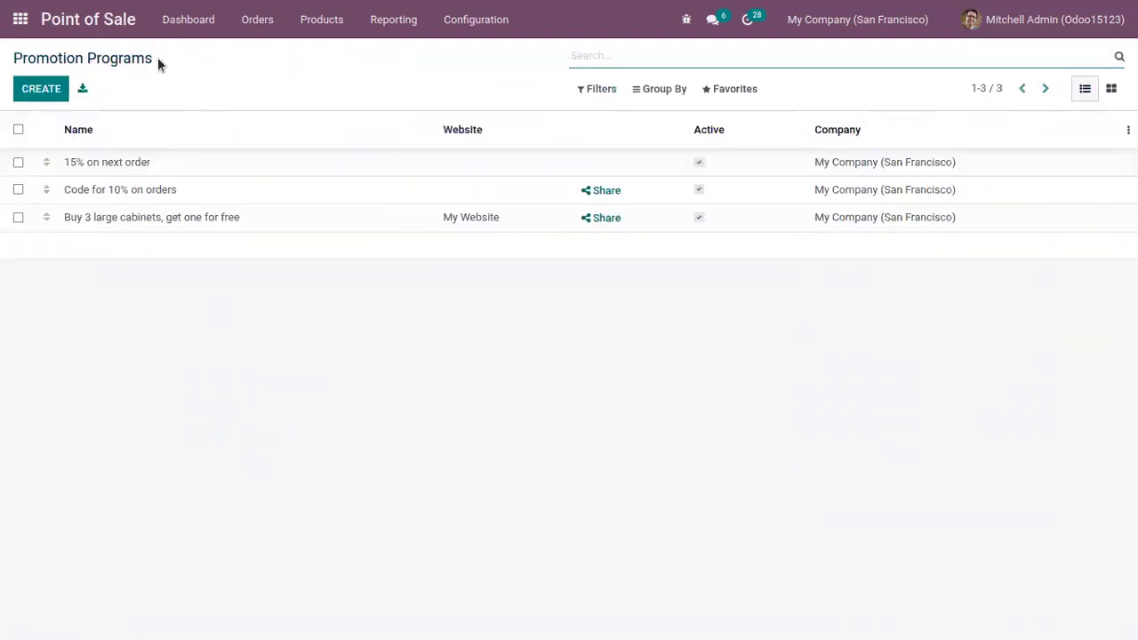
click(190, 25)
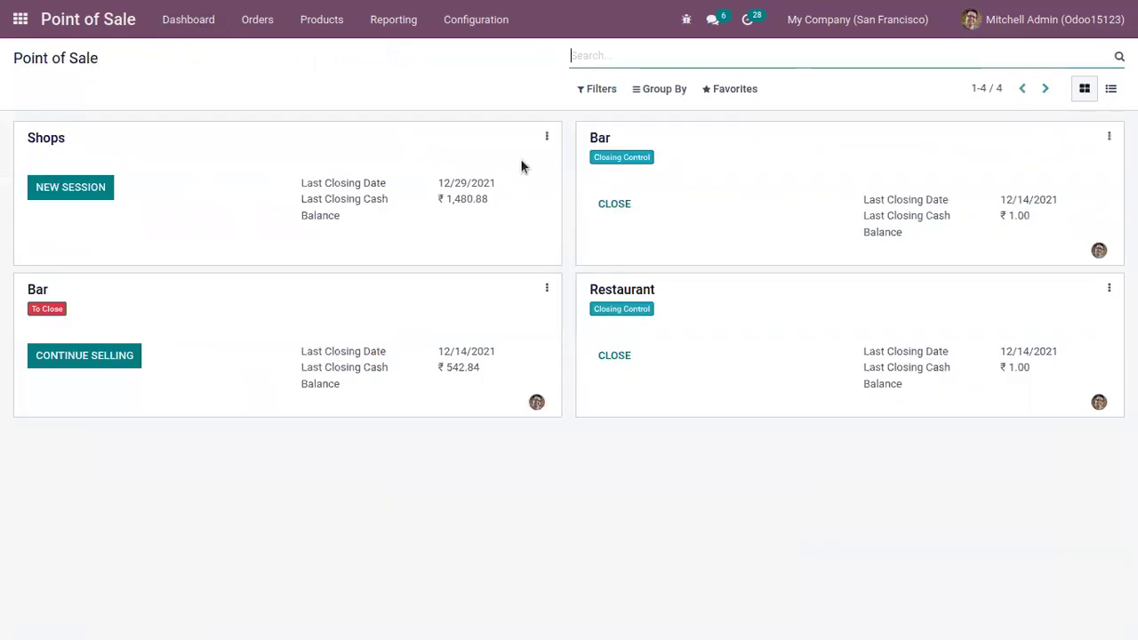
Step: Confirm the Shops point of sale offers the 10% Discount coupon program and save its settings
click(547, 137)
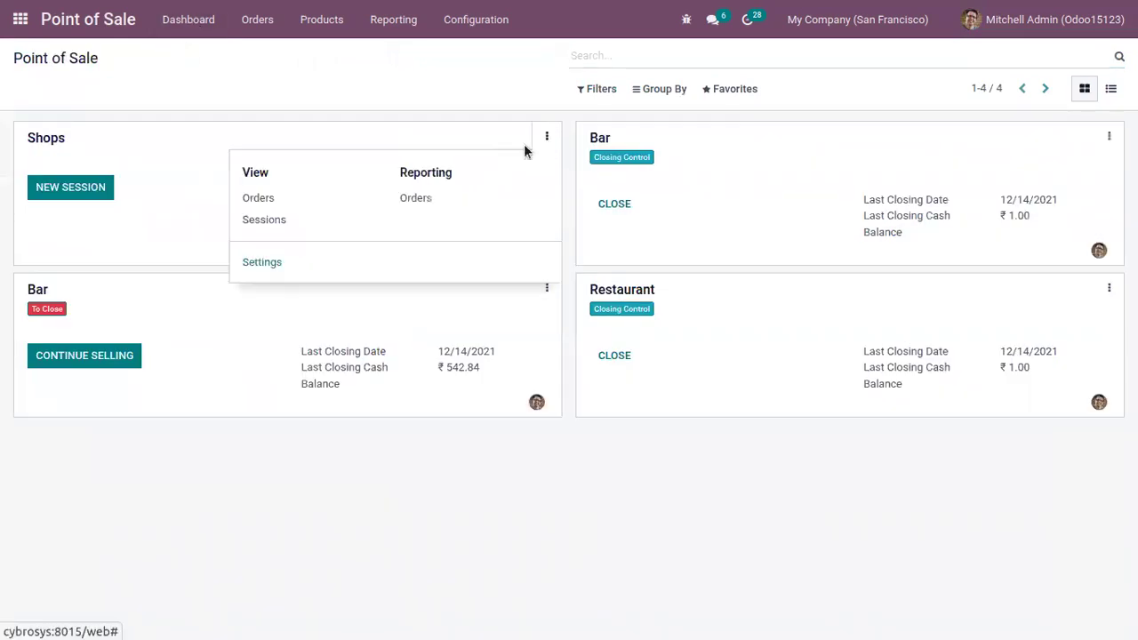
click(261, 263)
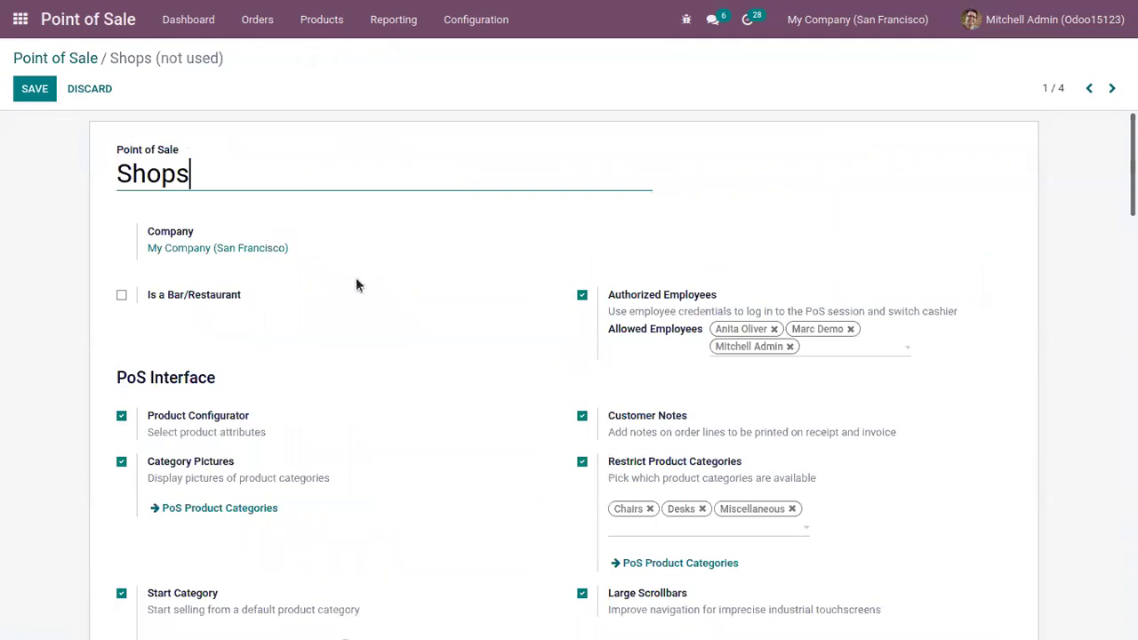
scroll(570, 374, down, 6)
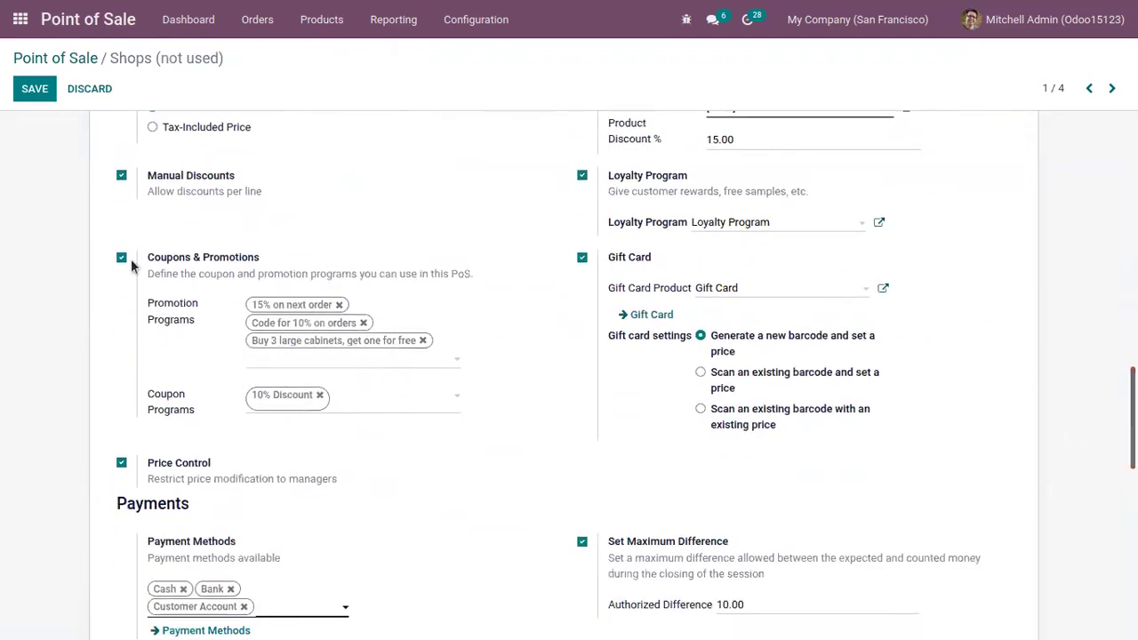
mouse_move(230, 267)
click(29, 93)
Step: Start a new Shops session and log in as the cashier with their PIN
click(52, 59)
click(91, 184)
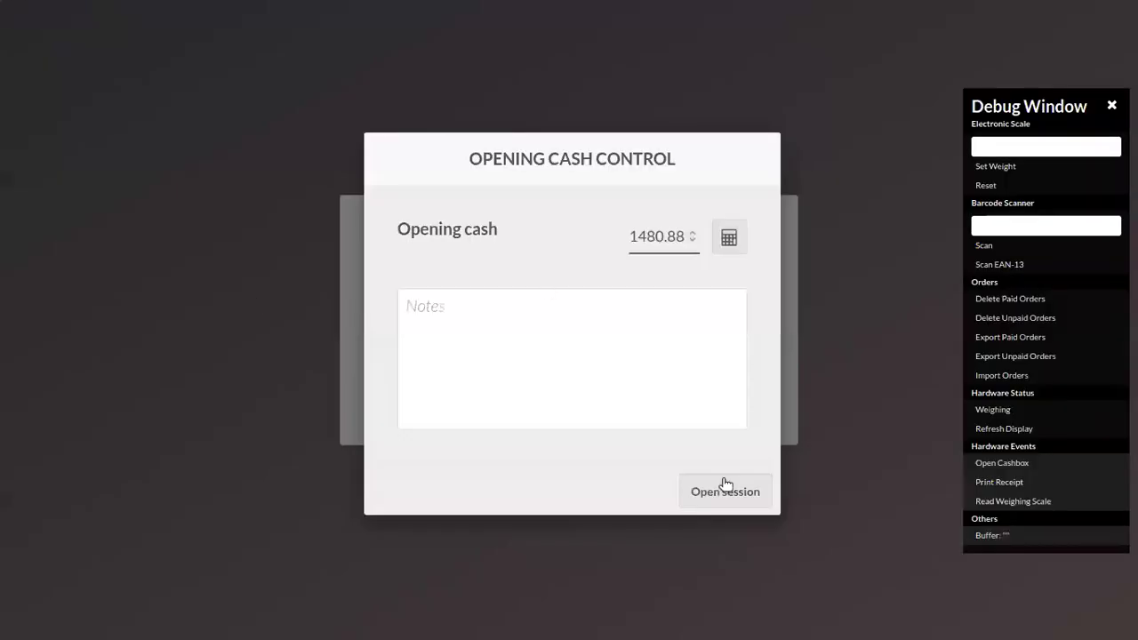
click(725, 488)
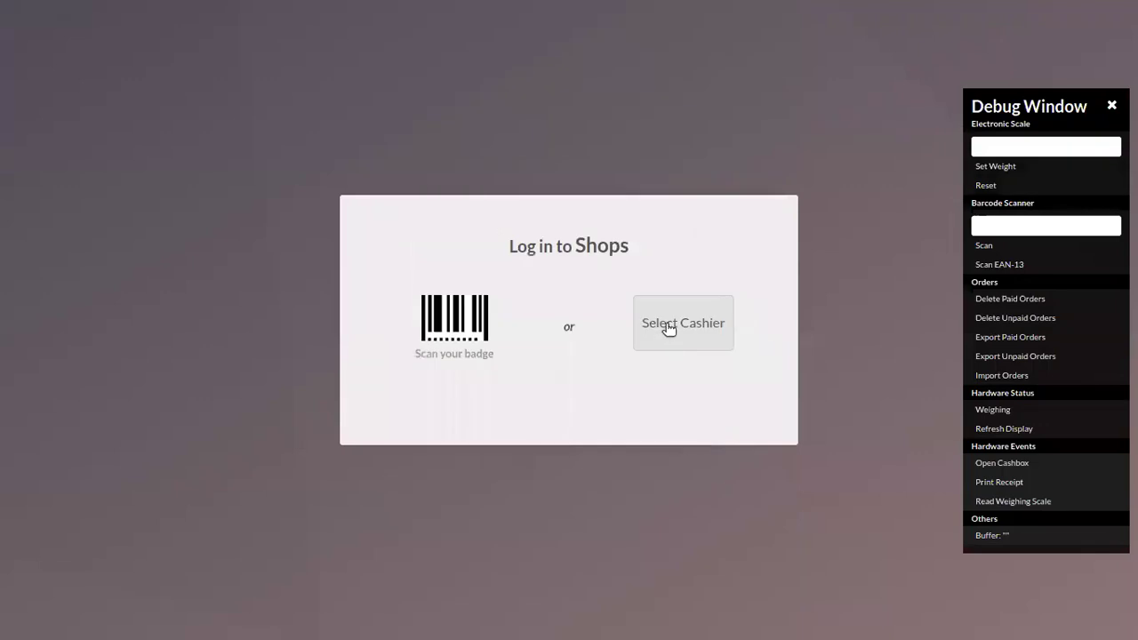
click(666, 332)
click(553, 377)
click(577, 404)
click(577, 405)
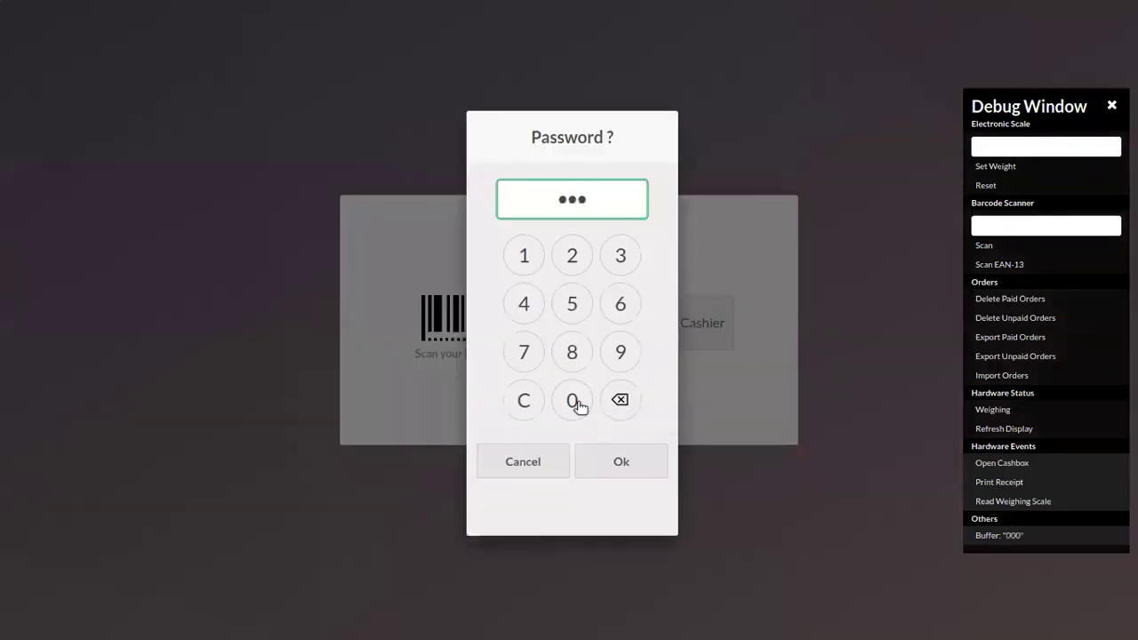
click(576, 403)
click(613, 461)
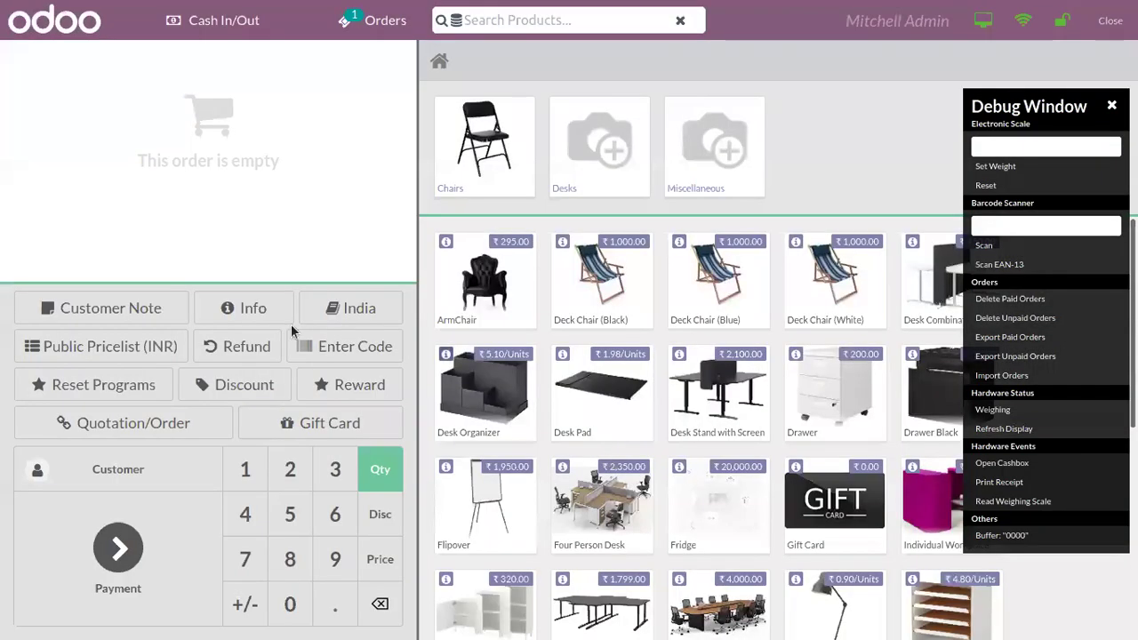
Step: Assign the customer and add 4 Large Cabinets to the order
click(133, 470)
click(180, 178)
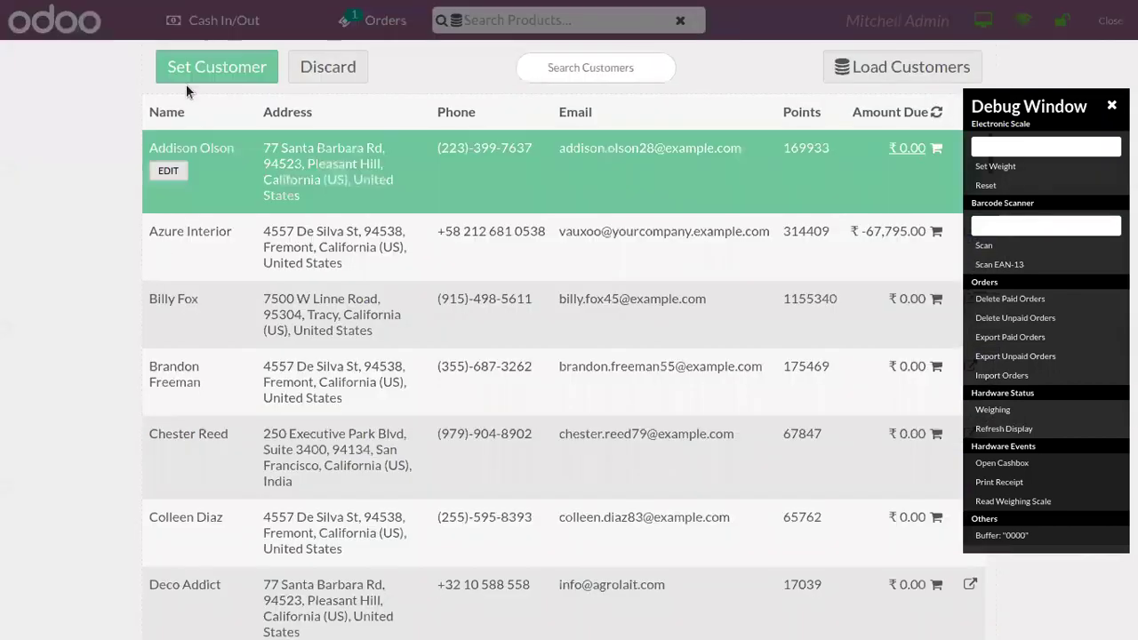
click(183, 71)
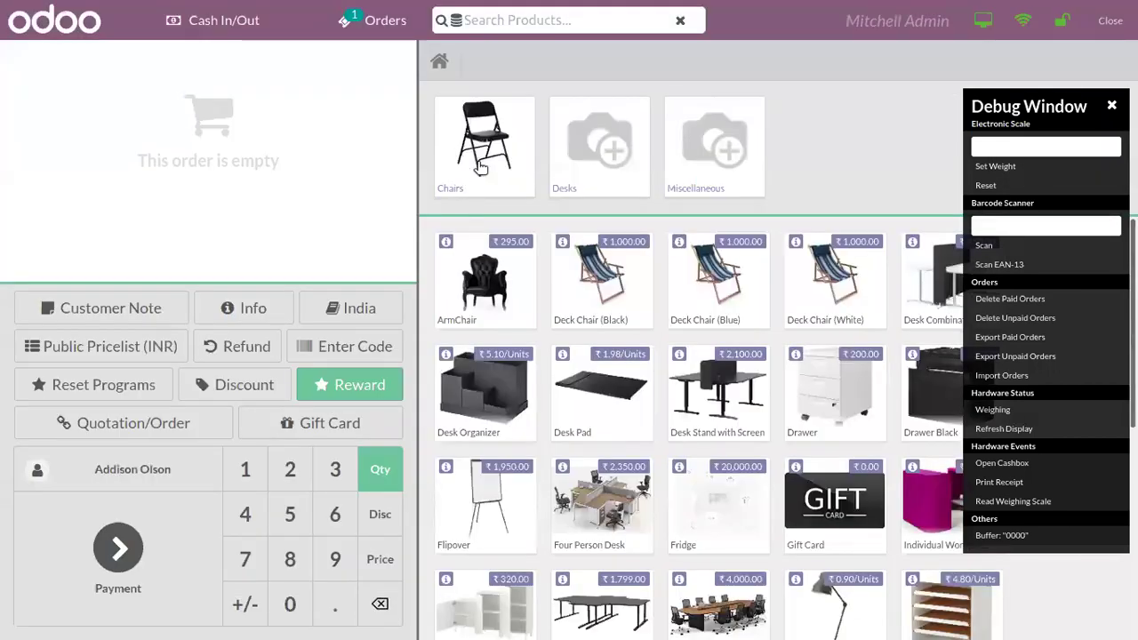
click(510, 21)
text(larg)
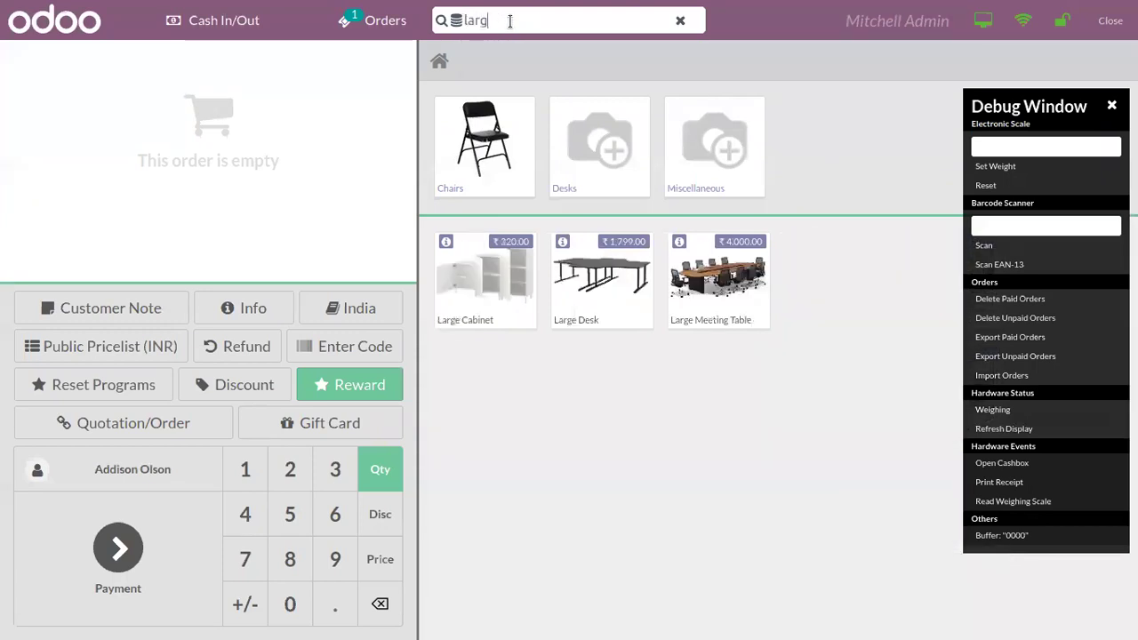
click(514, 272)
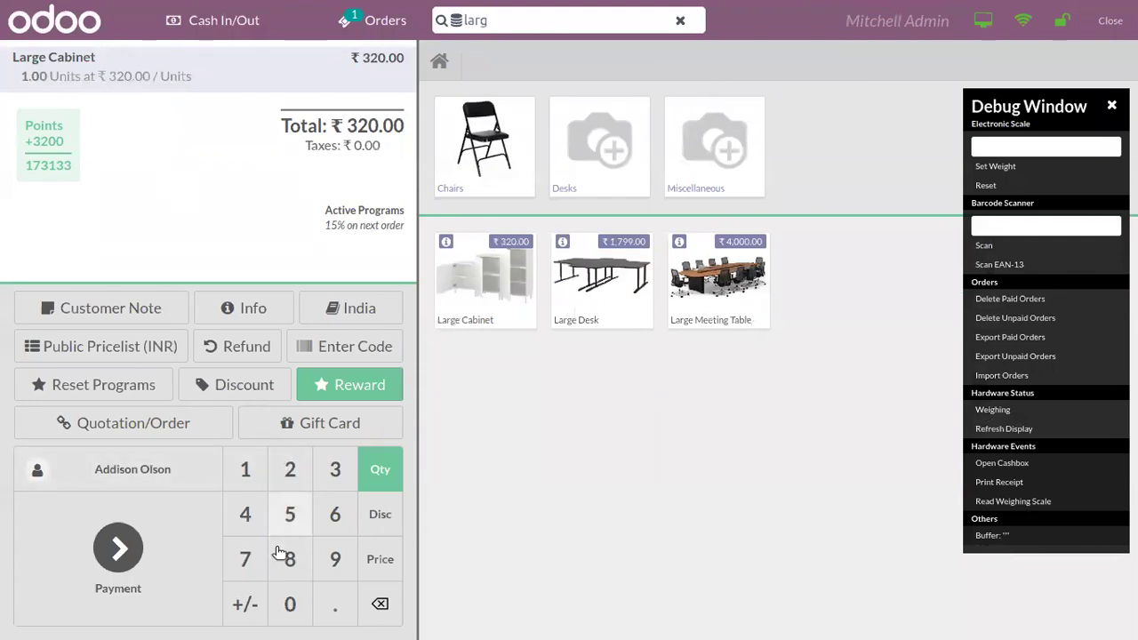
click(248, 515)
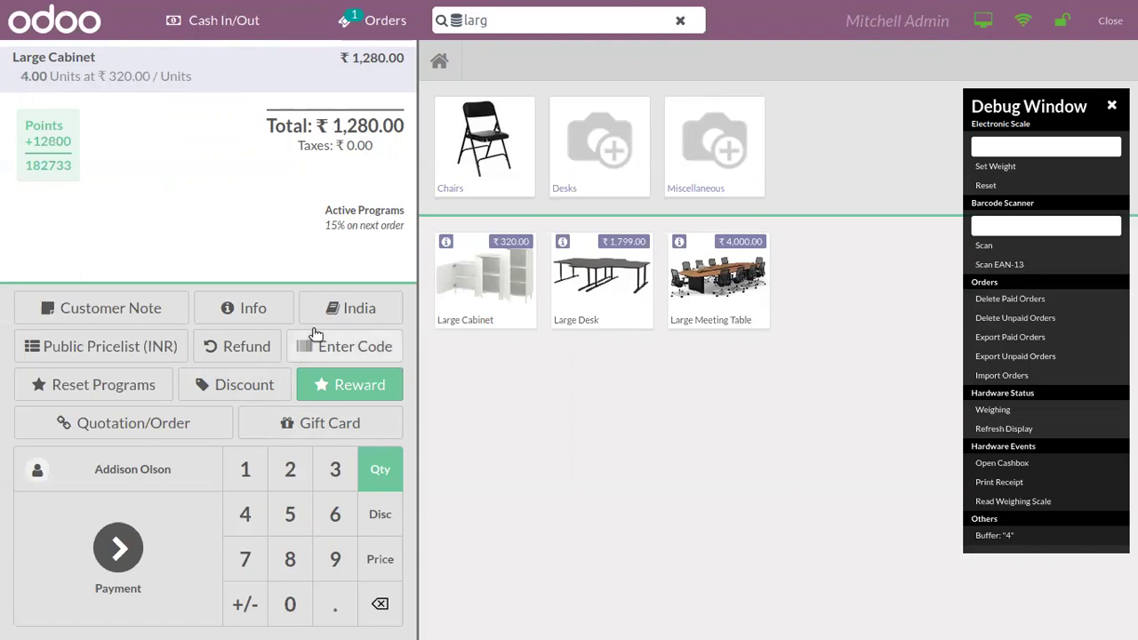
Step: Apply the FREECAB promotion code so one cabinet becomes free
click(354, 346)
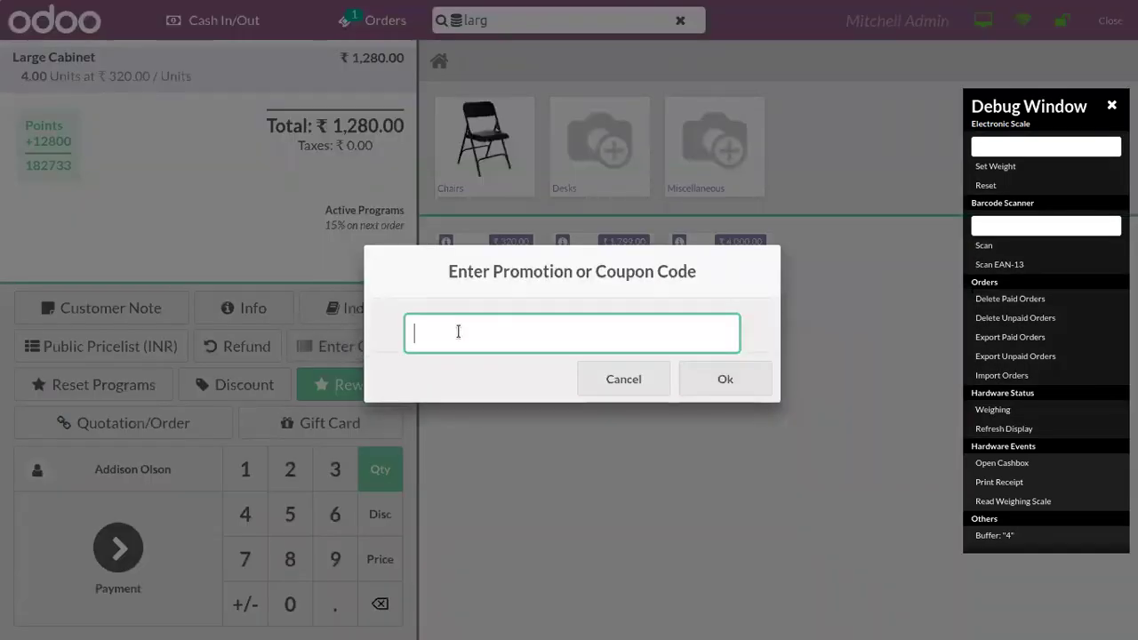
text(FREECAB)
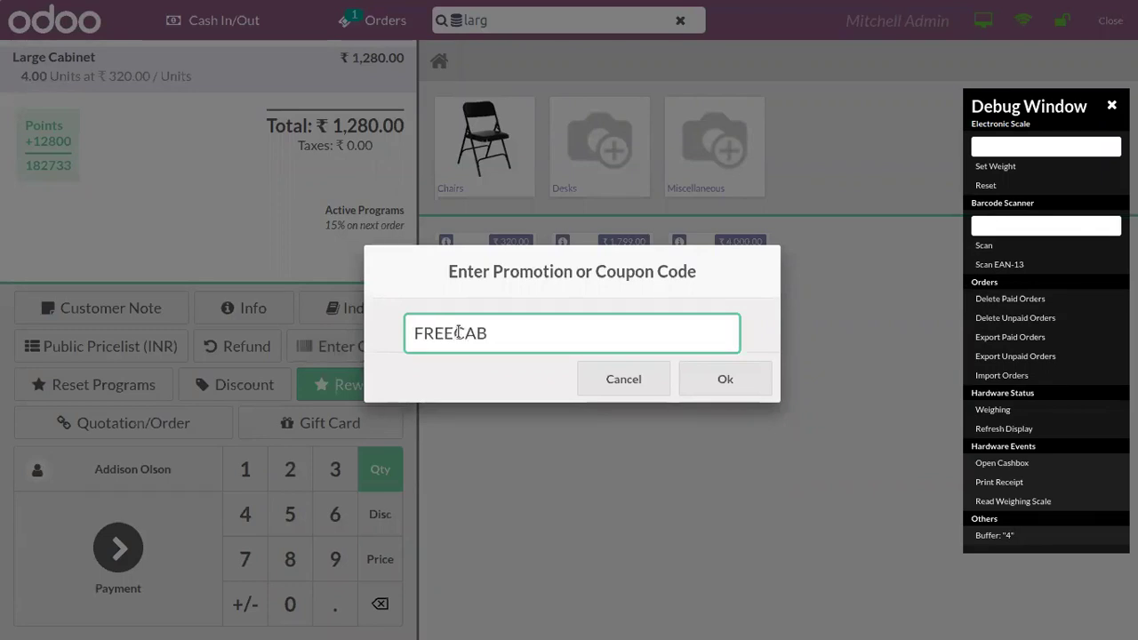
click(723, 380)
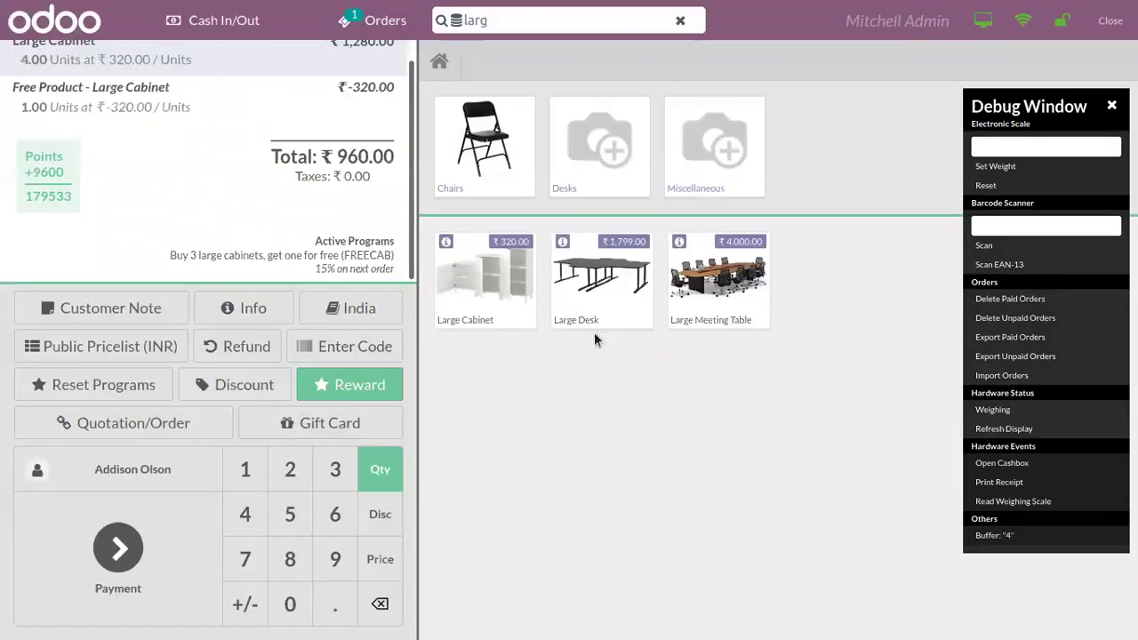
scroll(412, 258, up, 1)
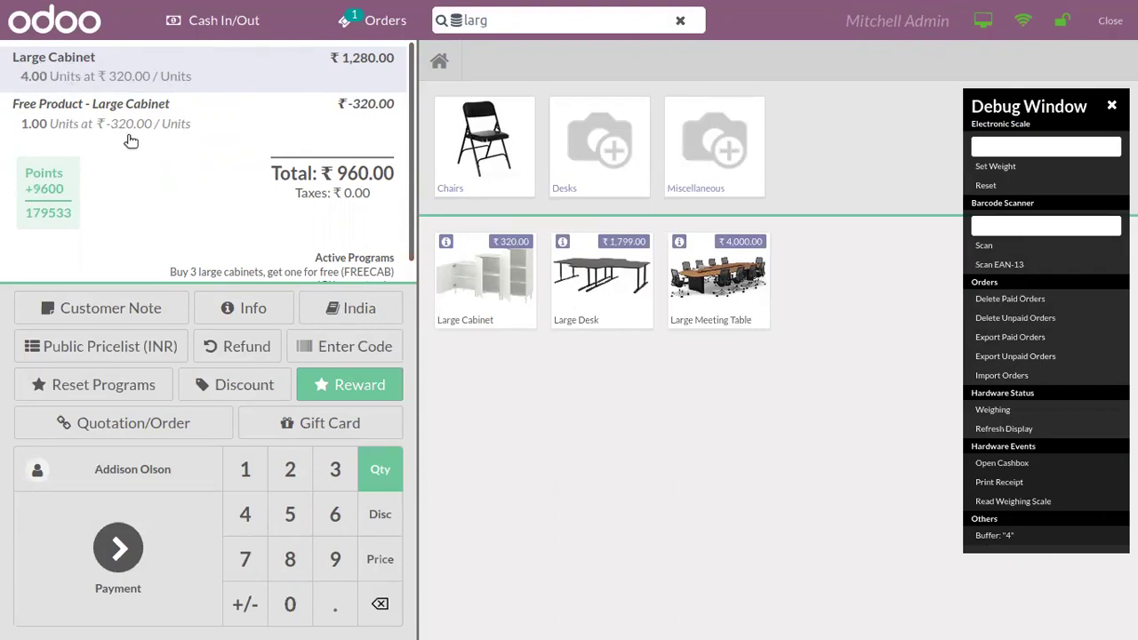
scroll(261, 227, down, 1)
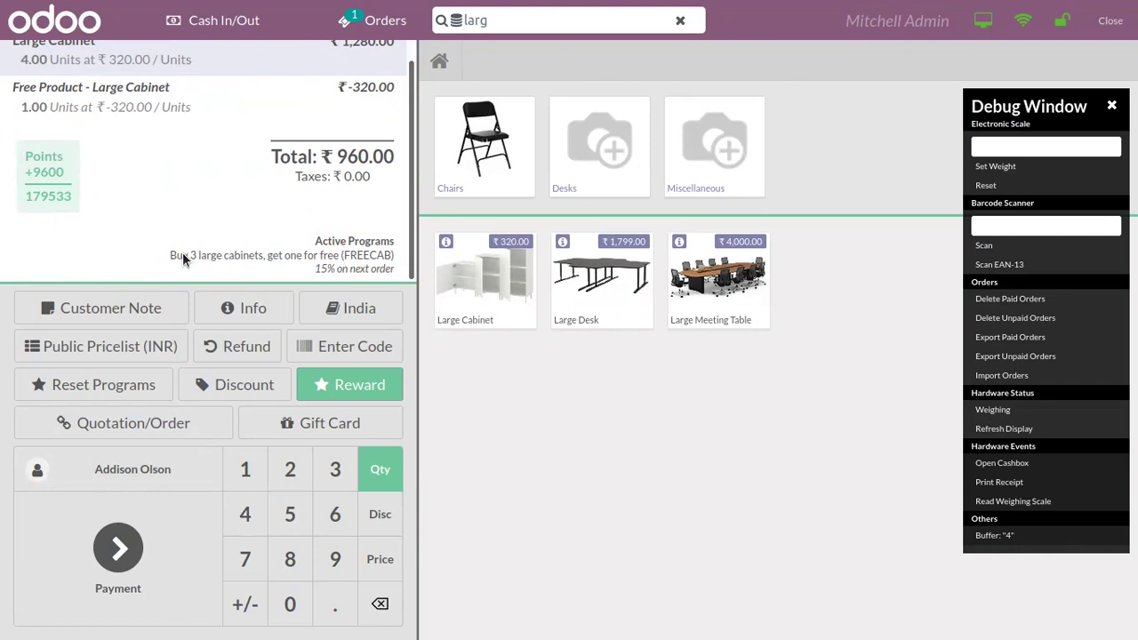
Step: Pay the ₹960.00 order in cash and validate it, skipping the receipt print
click(161, 523)
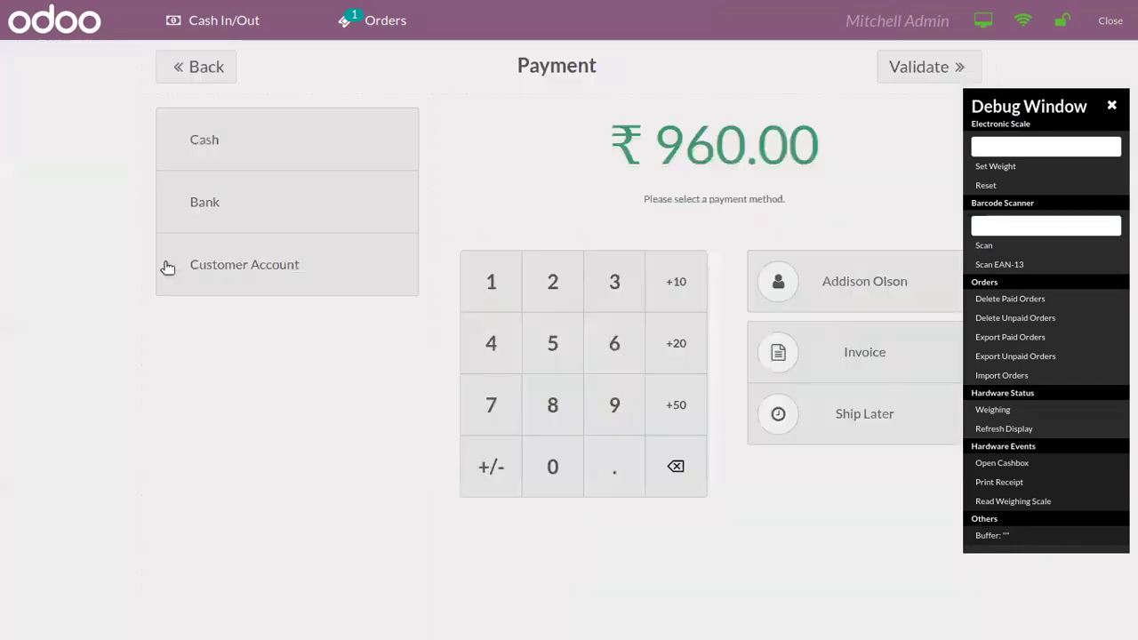
click(241, 160)
click(918, 65)
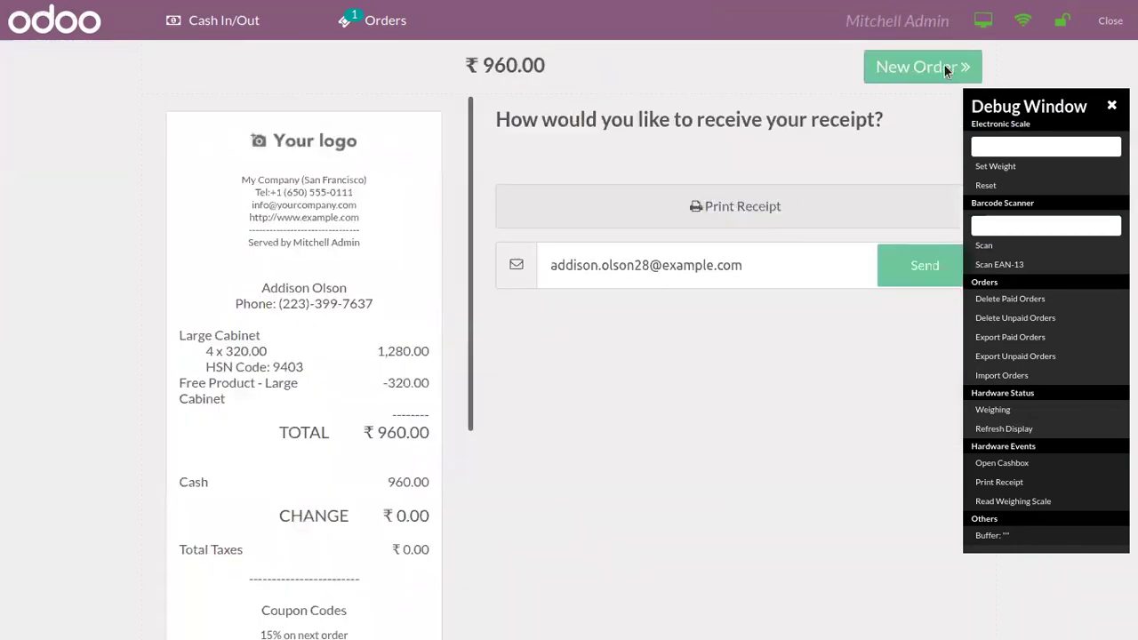
click(840, 509)
Step: Start a new order for the customer with 4 Large Cabinets
click(932, 64)
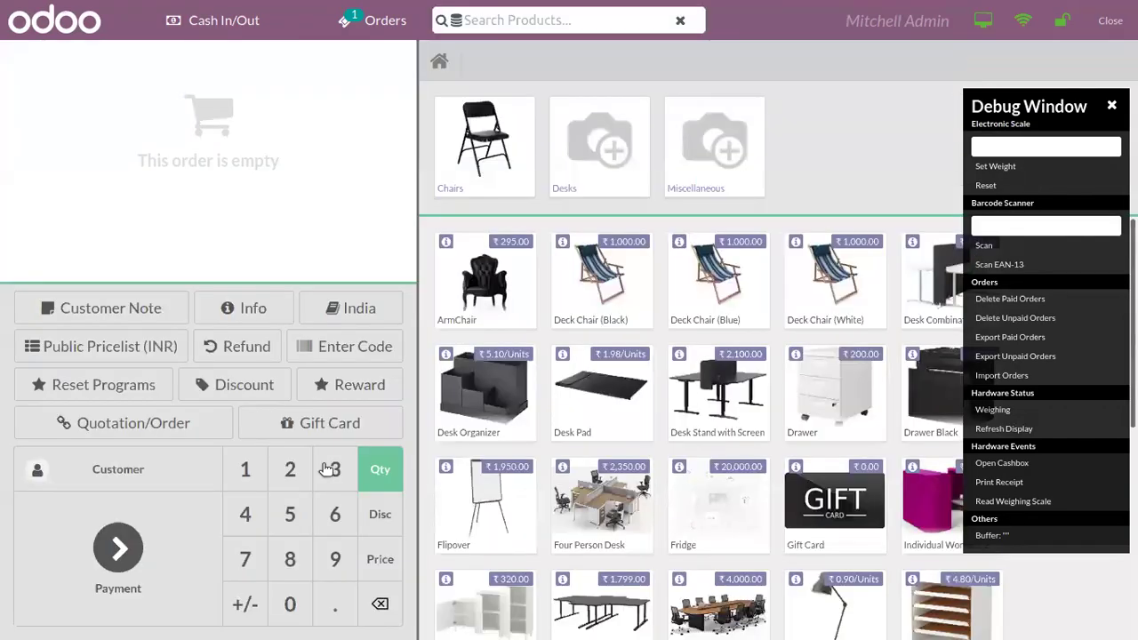
click(138, 466)
click(230, 166)
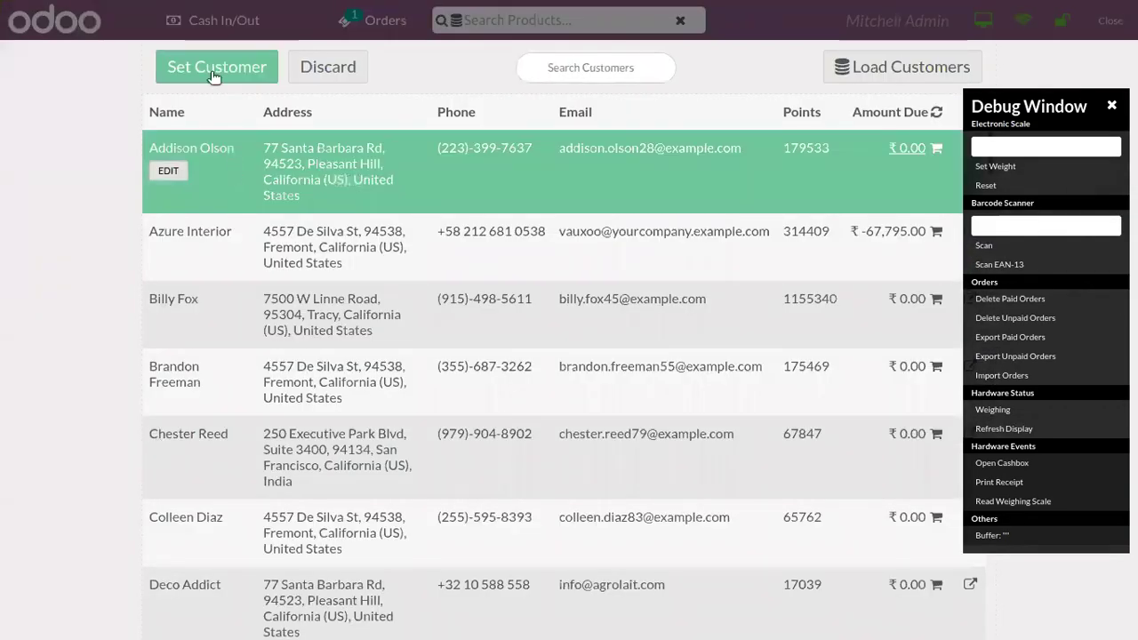
click(207, 67)
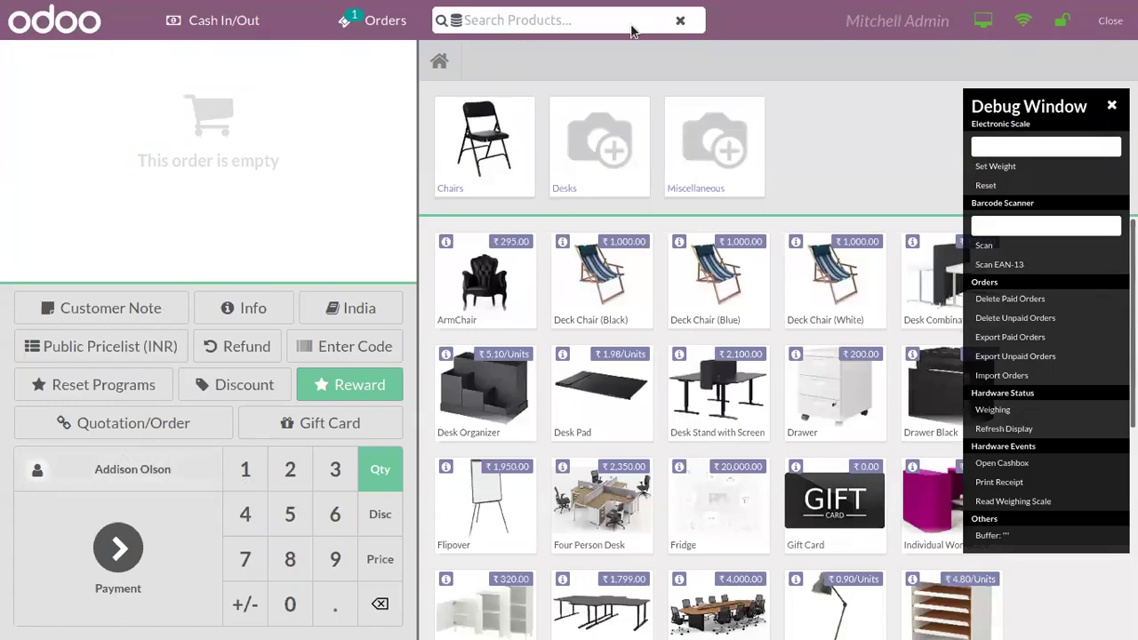
text(la)
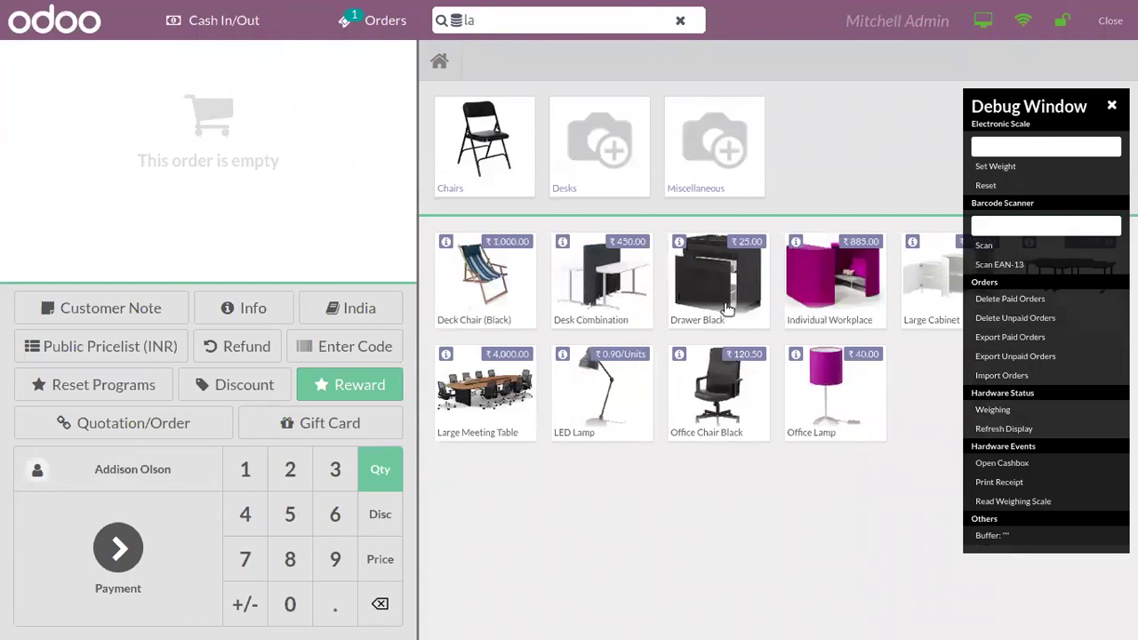
click(928, 285)
click(926, 290)
double_click(926, 289)
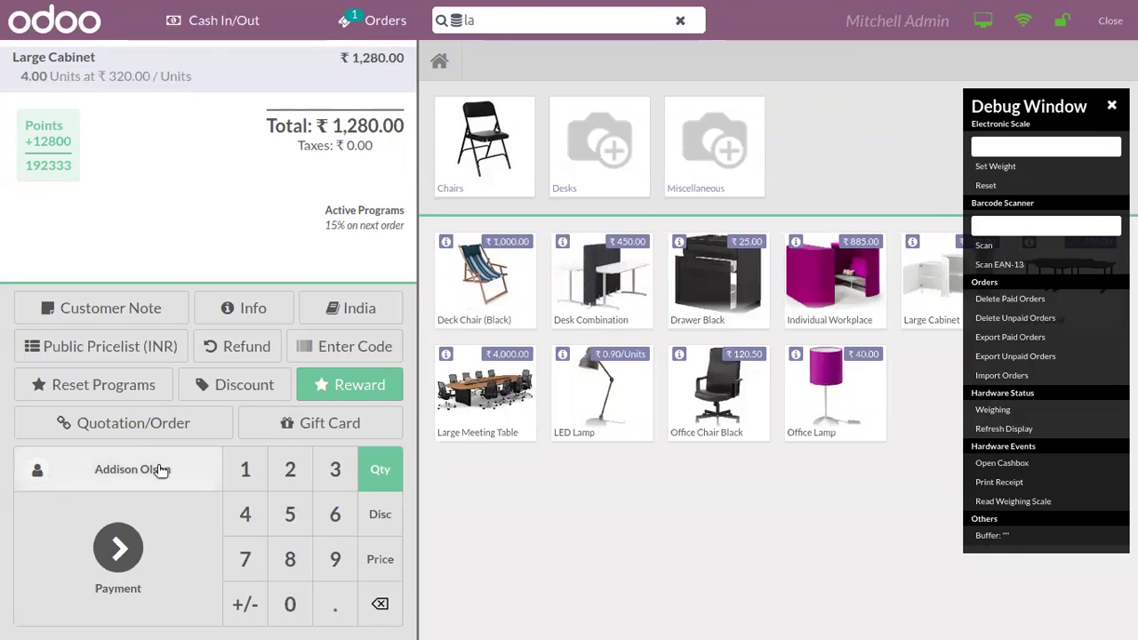
Step: Enter code FREECAB and confirm the free cabinet reward
click(354, 347)
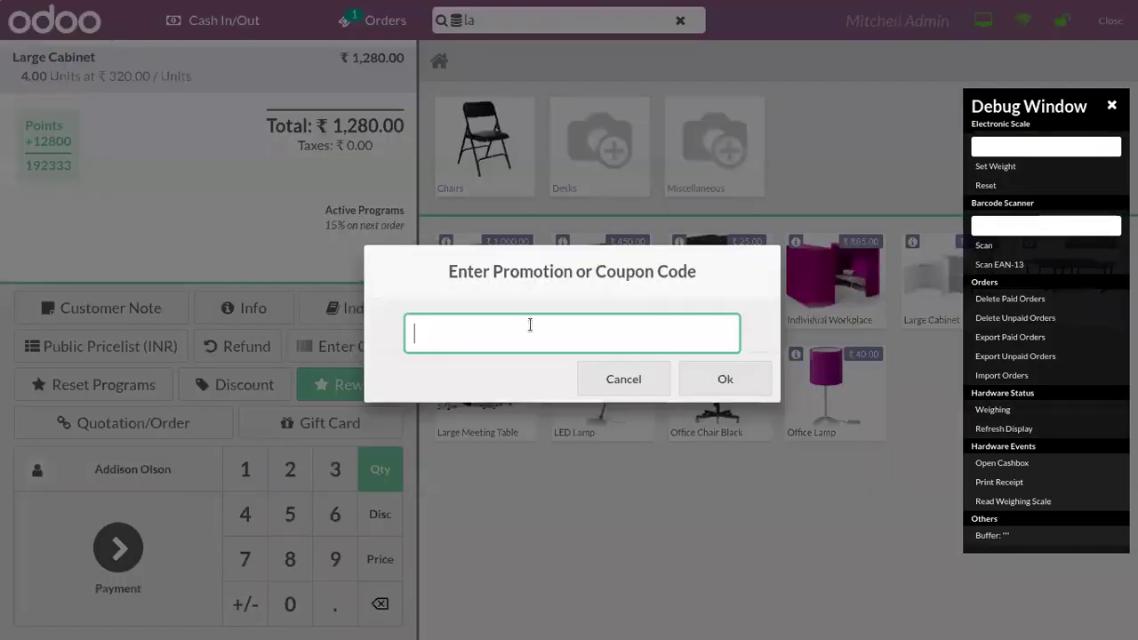
text(FREECAB)
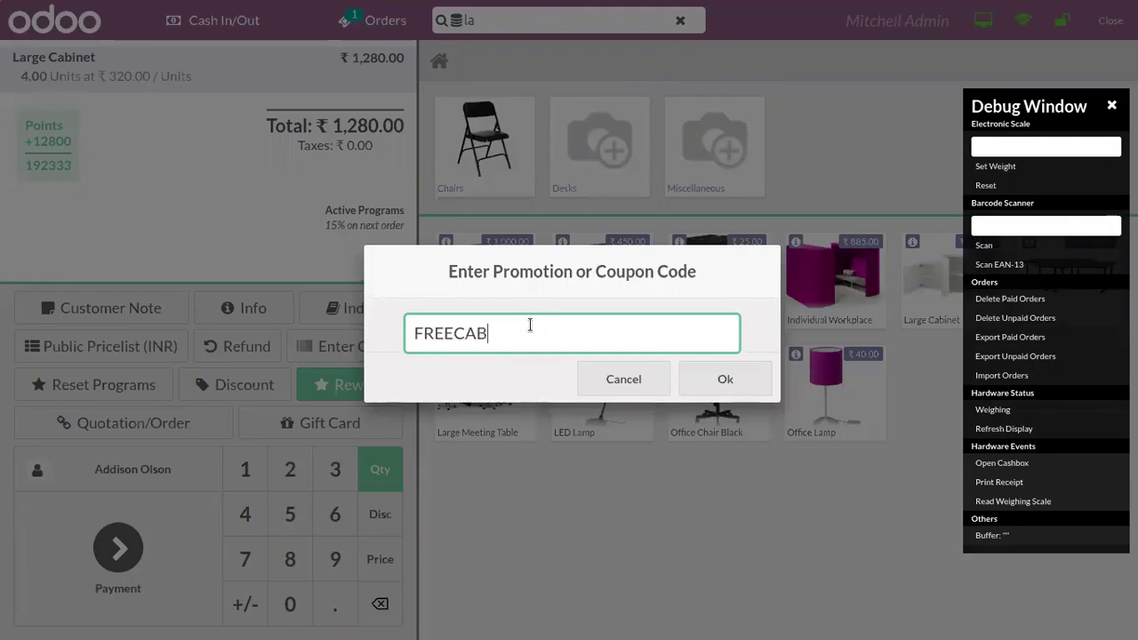
click(705, 371)
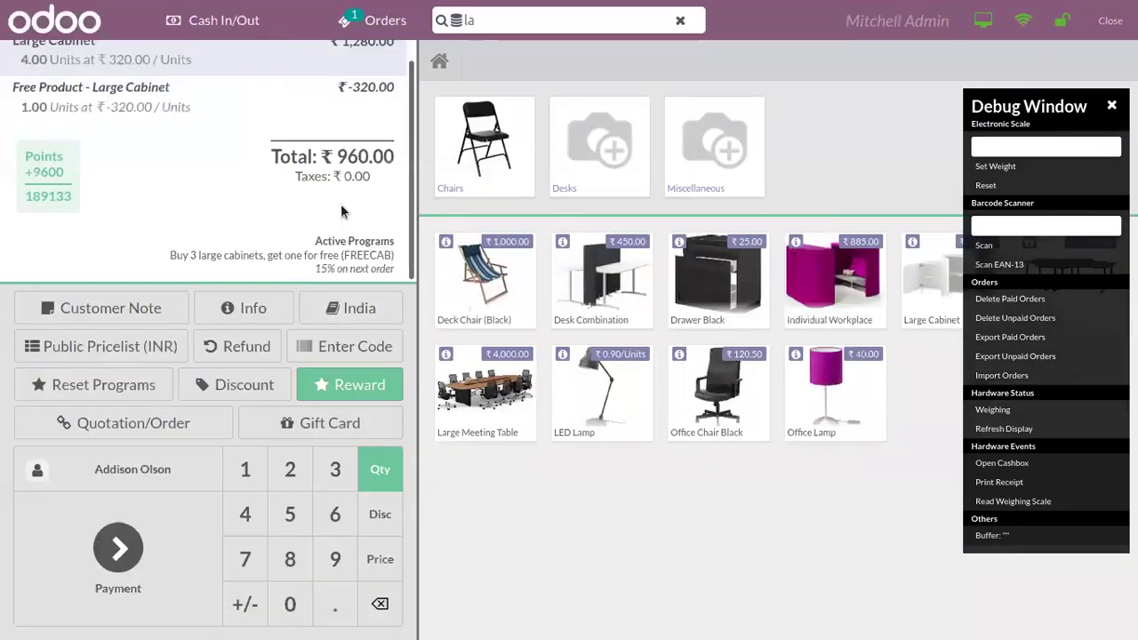
scroll(411, 223, up, 2)
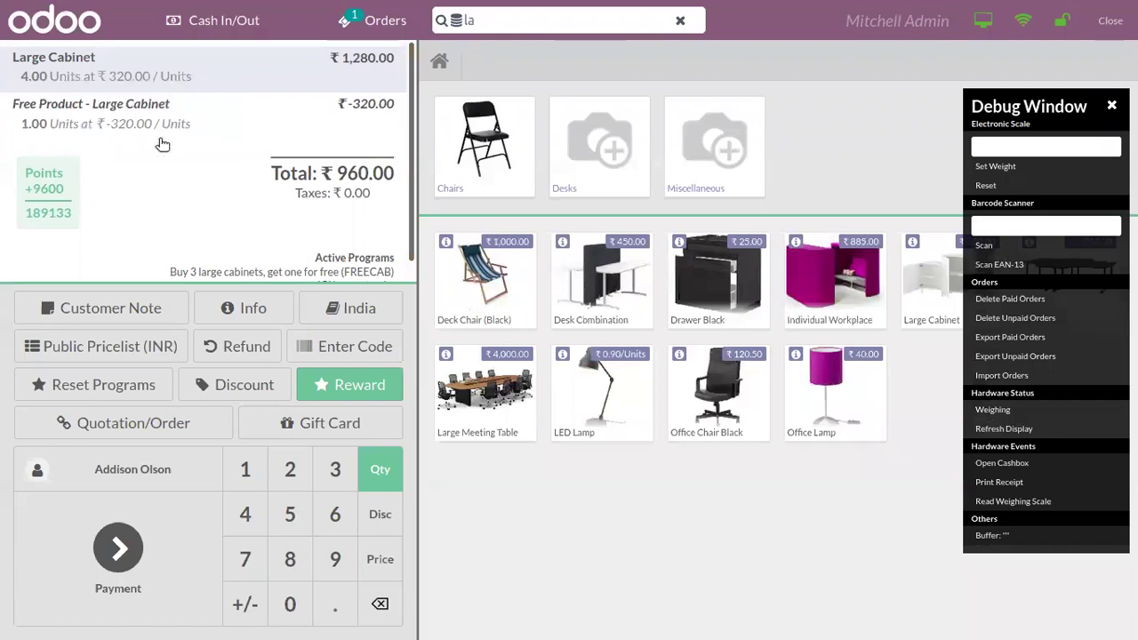
Step: Validate the ₹960.00 cash payment, skip printing, and start a fresh order
click(168, 521)
click(228, 158)
click(922, 70)
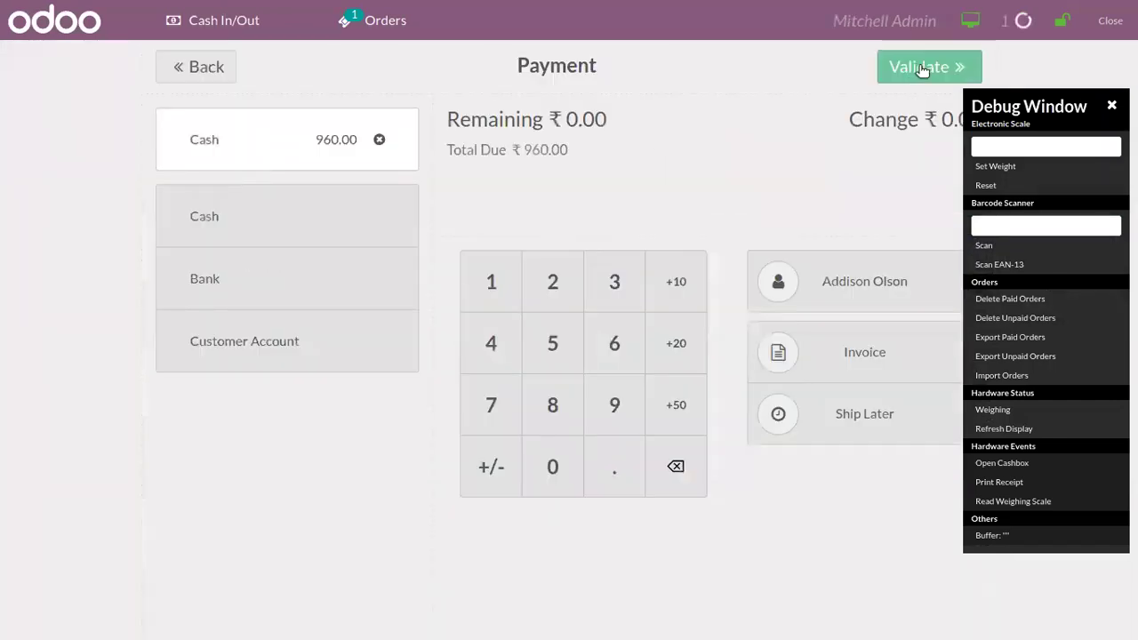
click(845, 511)
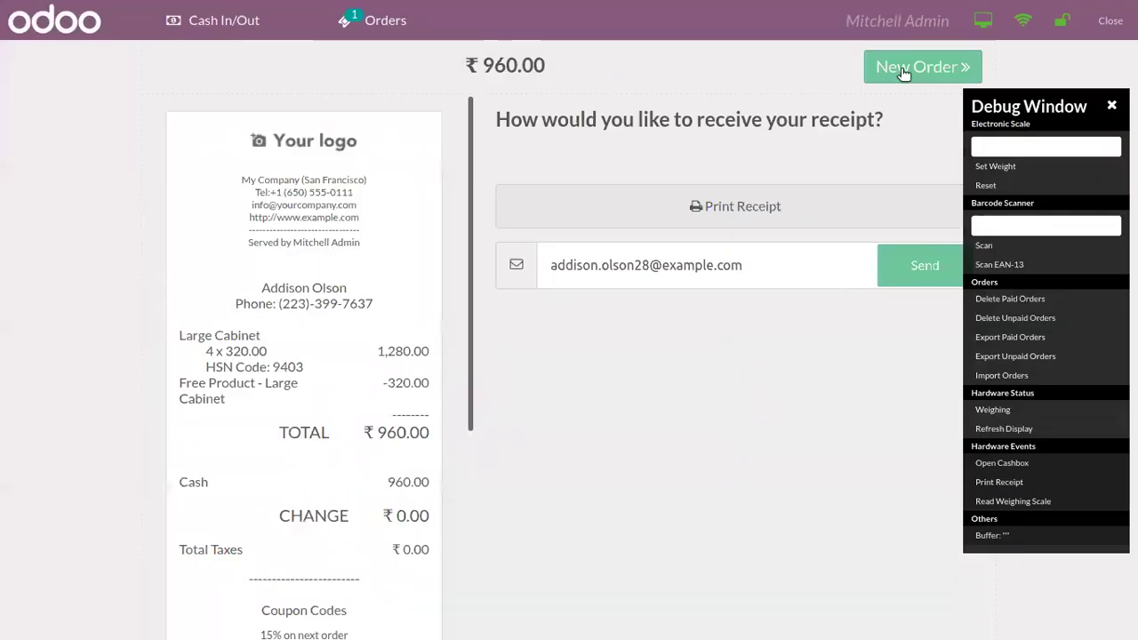
click(906, 67)
click(168, 464)
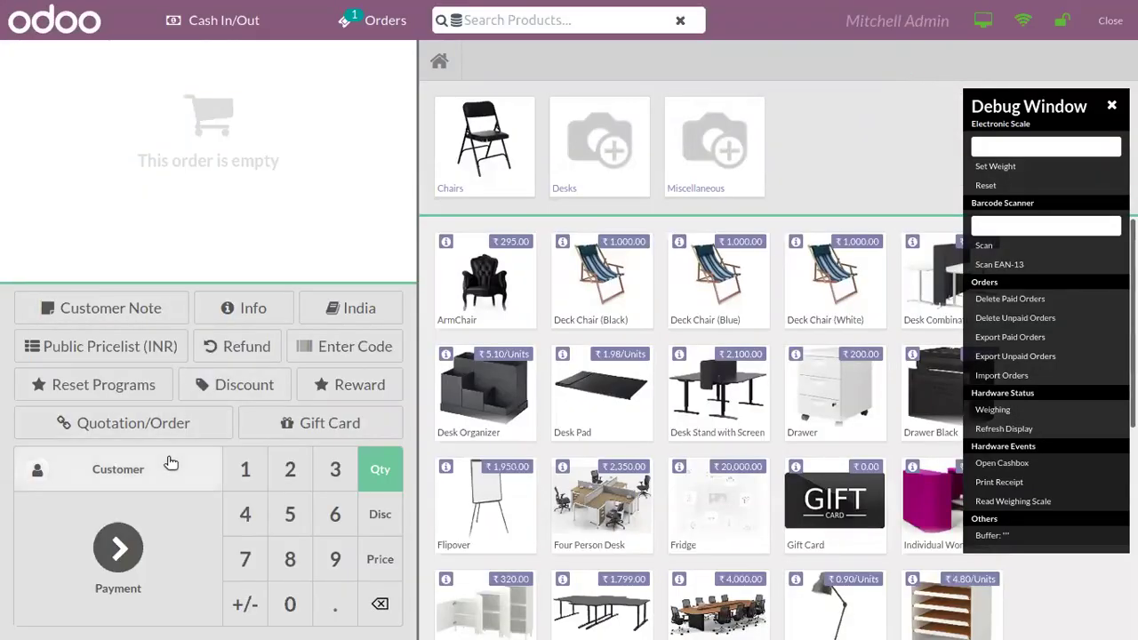
Step: Assign the customer and add 4 Large Cabinets to the order
click(200, 156)
click(201, 73)
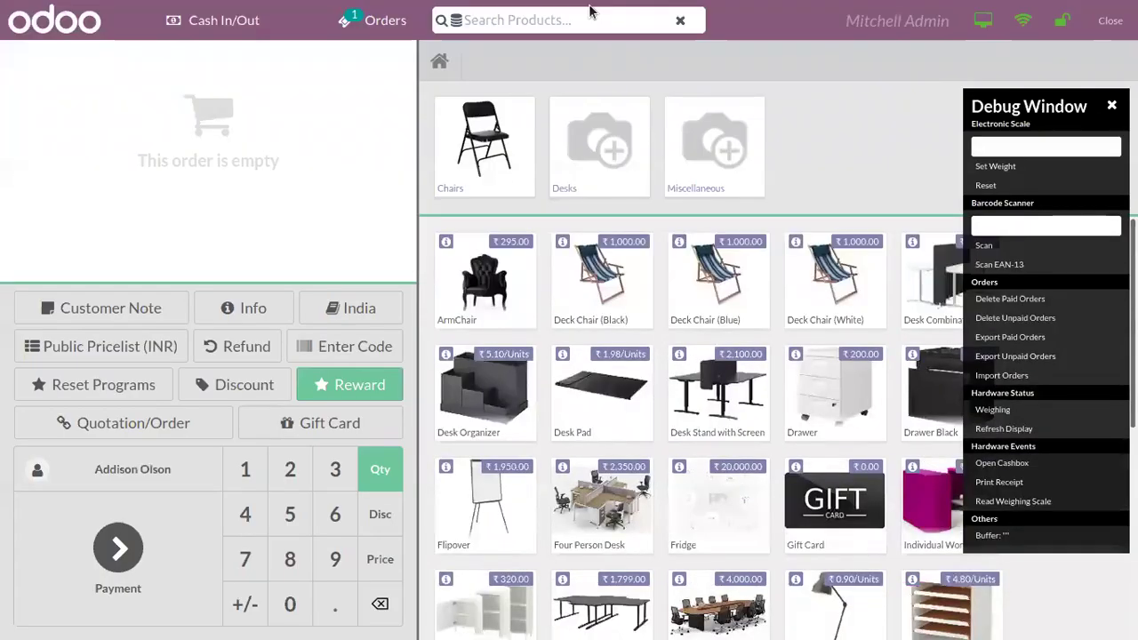
click(591, 13)
text(lar)
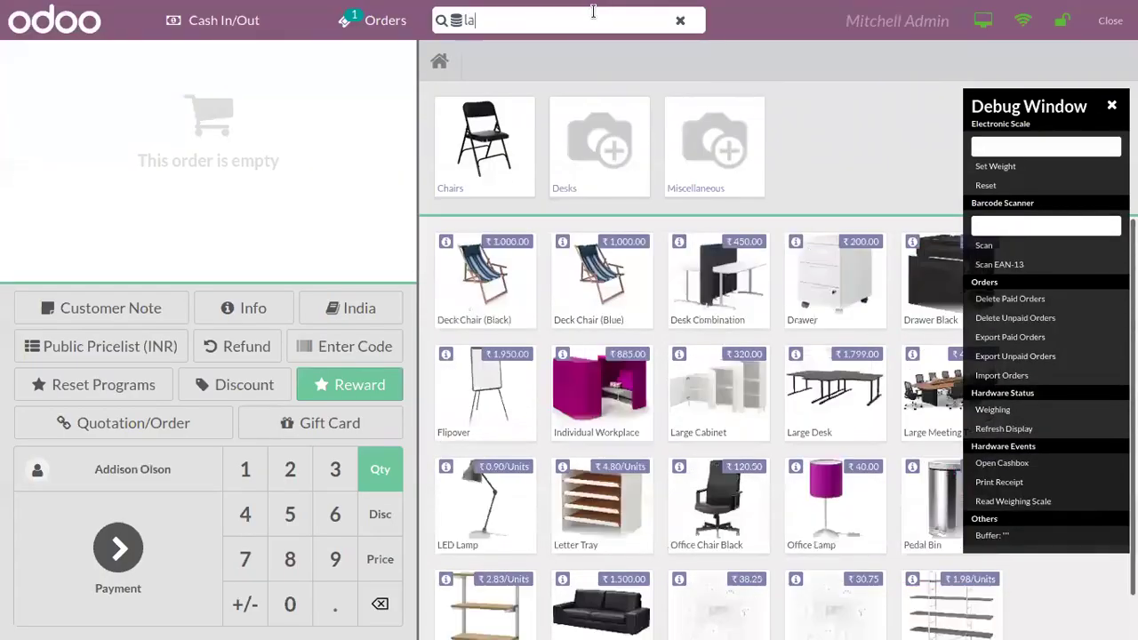
click(527, 285)
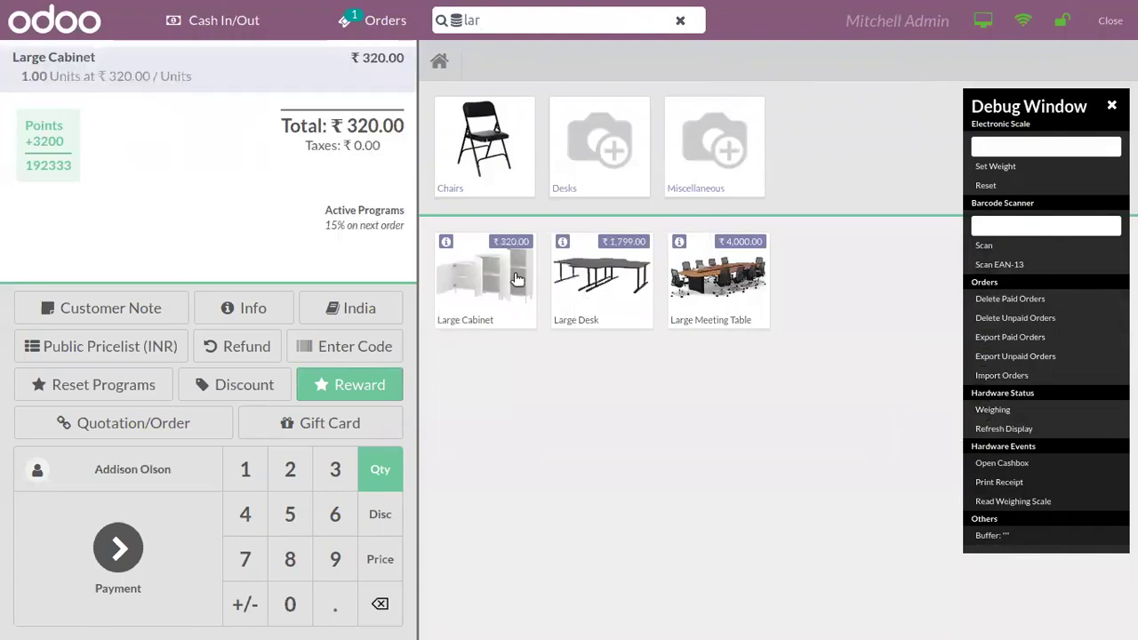
double_click(501, 290)
click(501, 291)
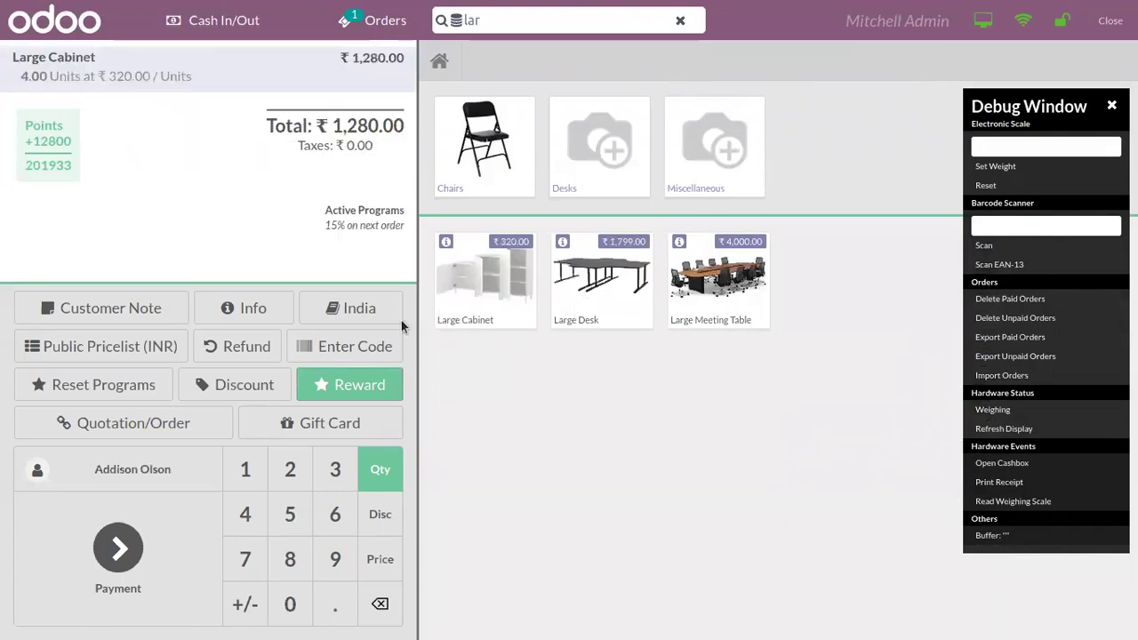
Step: Enter the FREECAB promotion code on the order
click(352, 346)
text(FREECAB)
click(702, 377)
Step: Pay the ₹1,280.00 in cash, validate, skip printing, and start a new order
click(172, 516)
click(374, 138)
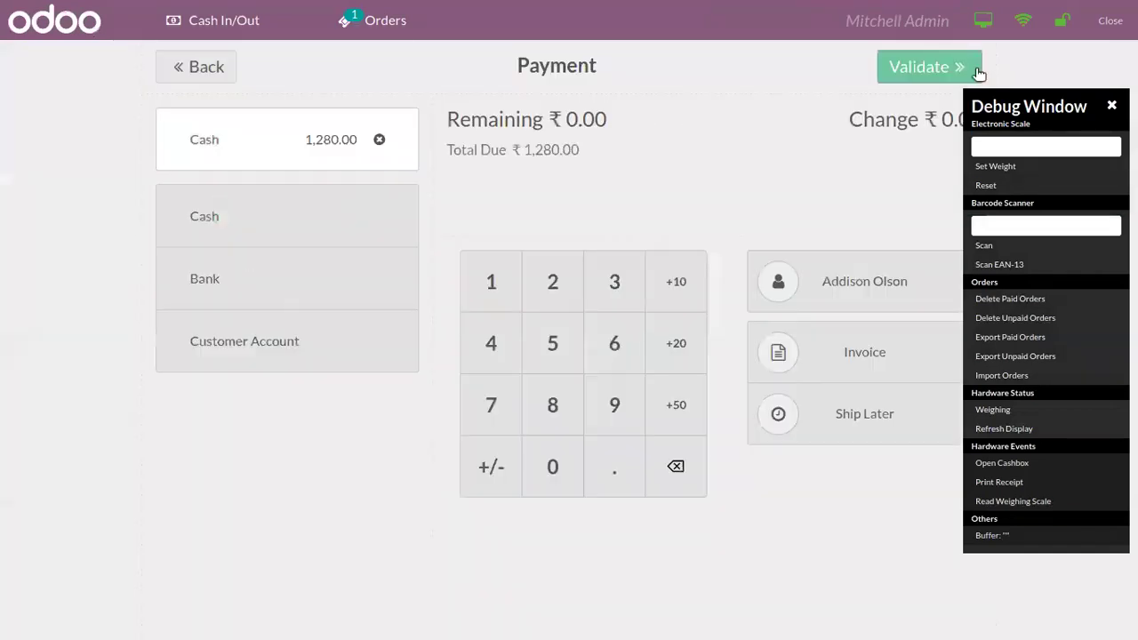
click(933, 66)
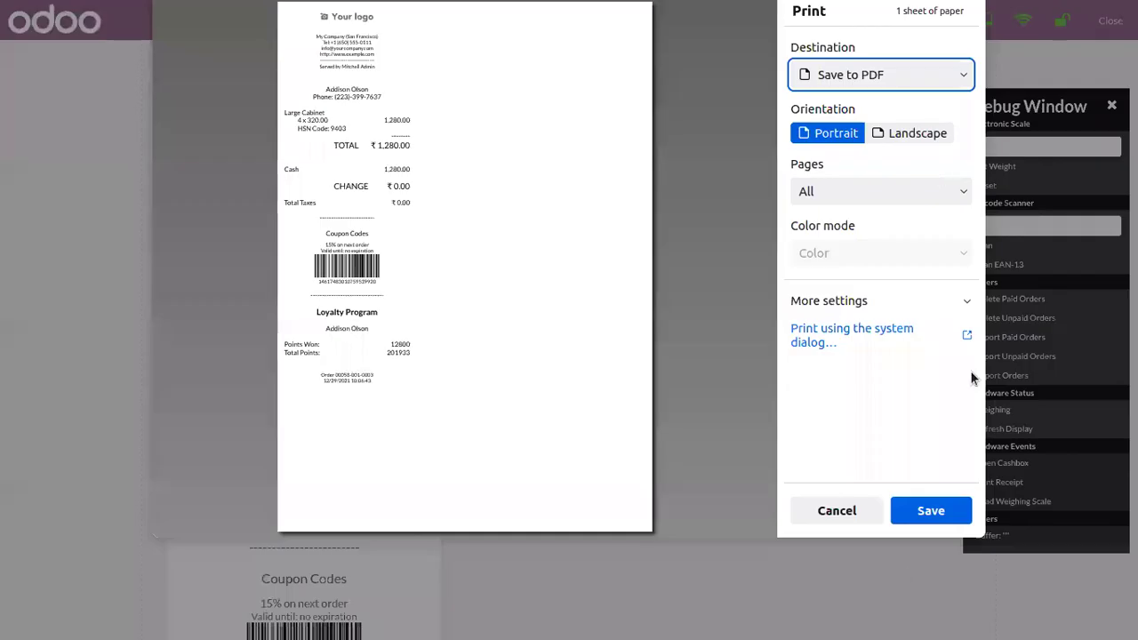
click(836, 510)
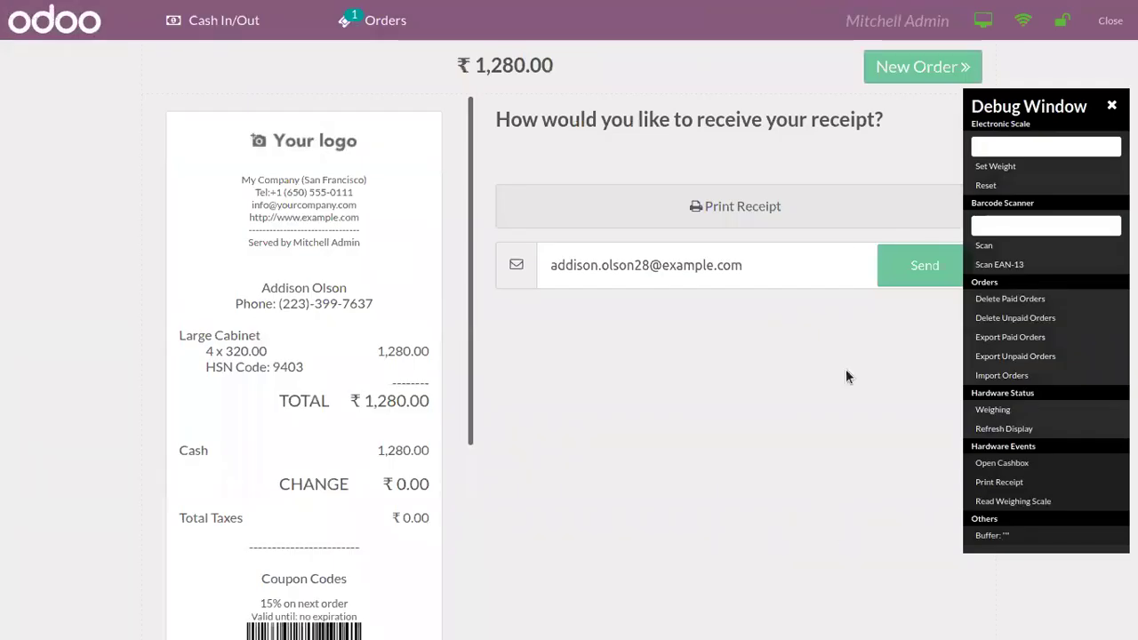
click(911, 78)
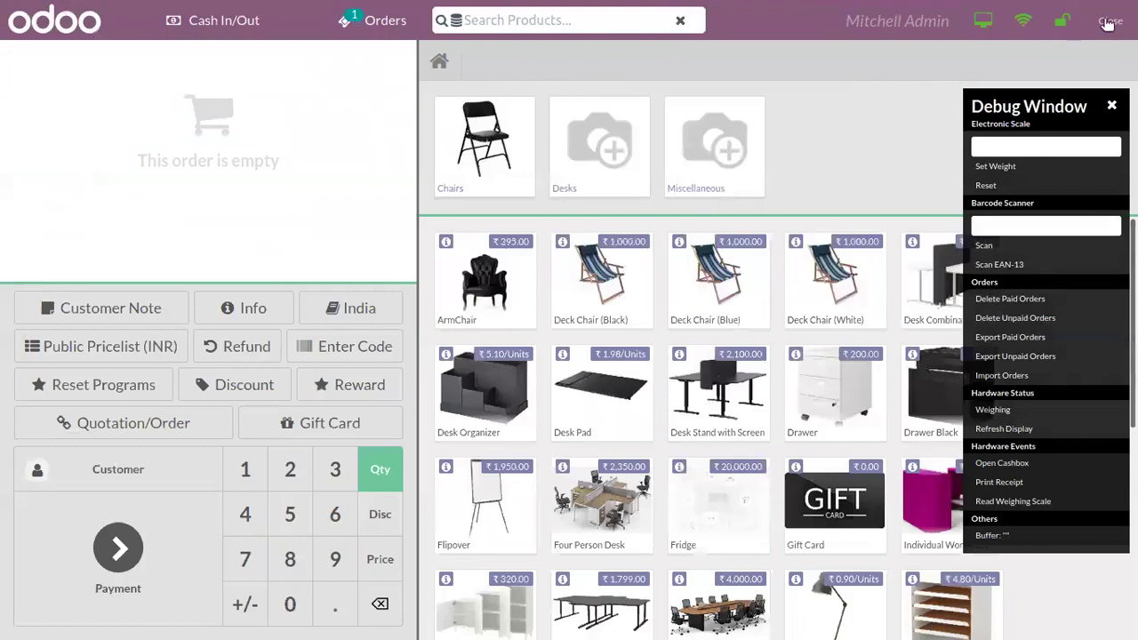
Step: Leave the PoS session for the backend and show the Promotion Programs list
click(1110, 20)
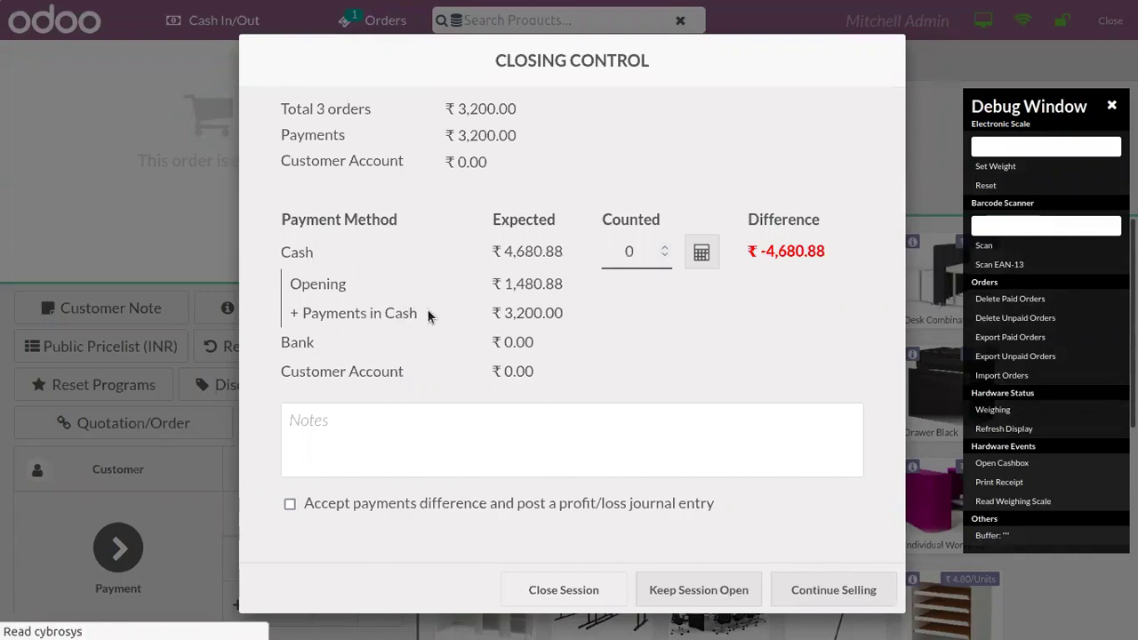
click(680, 590)
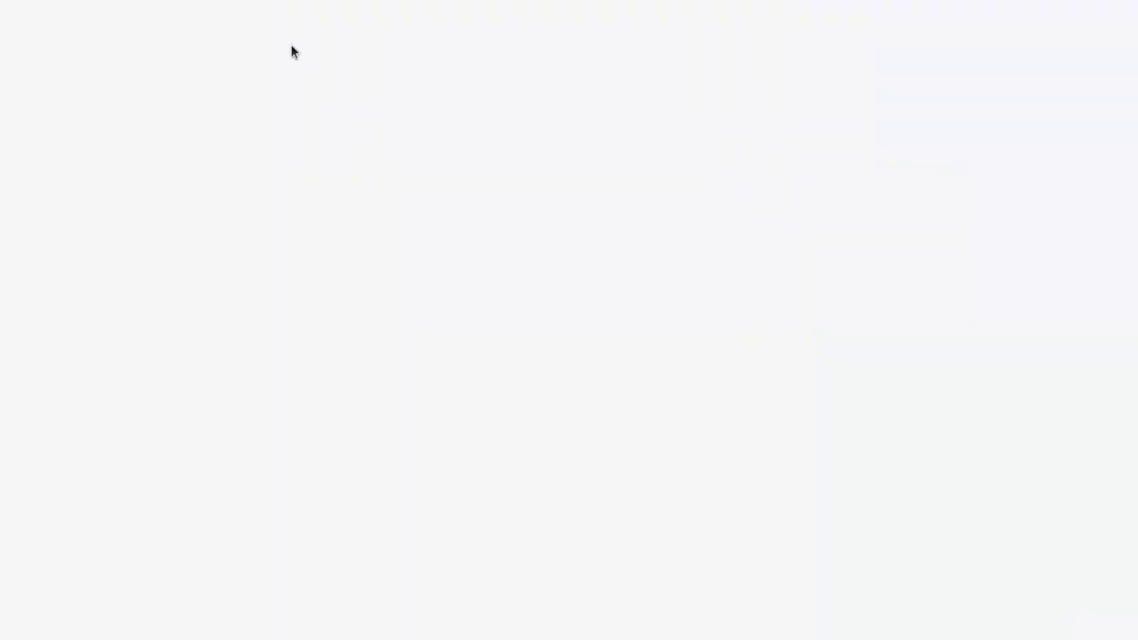
click(323, 20)
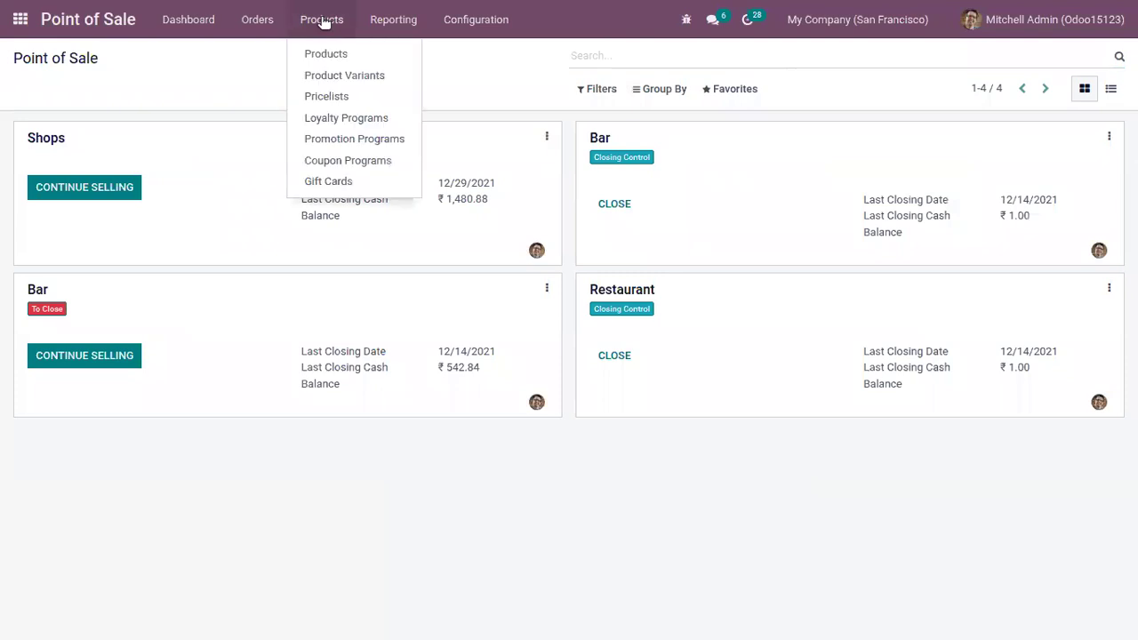
click(345, 139)
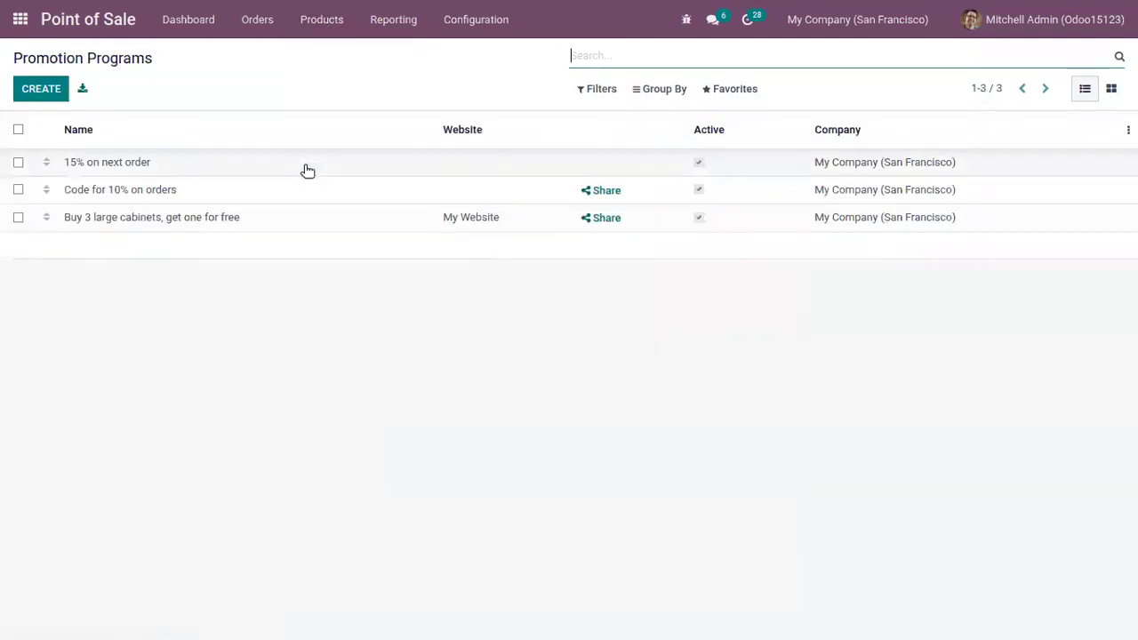
Step: Open the 'Code for 10% on orders' program and return to the list
click(262, 186)
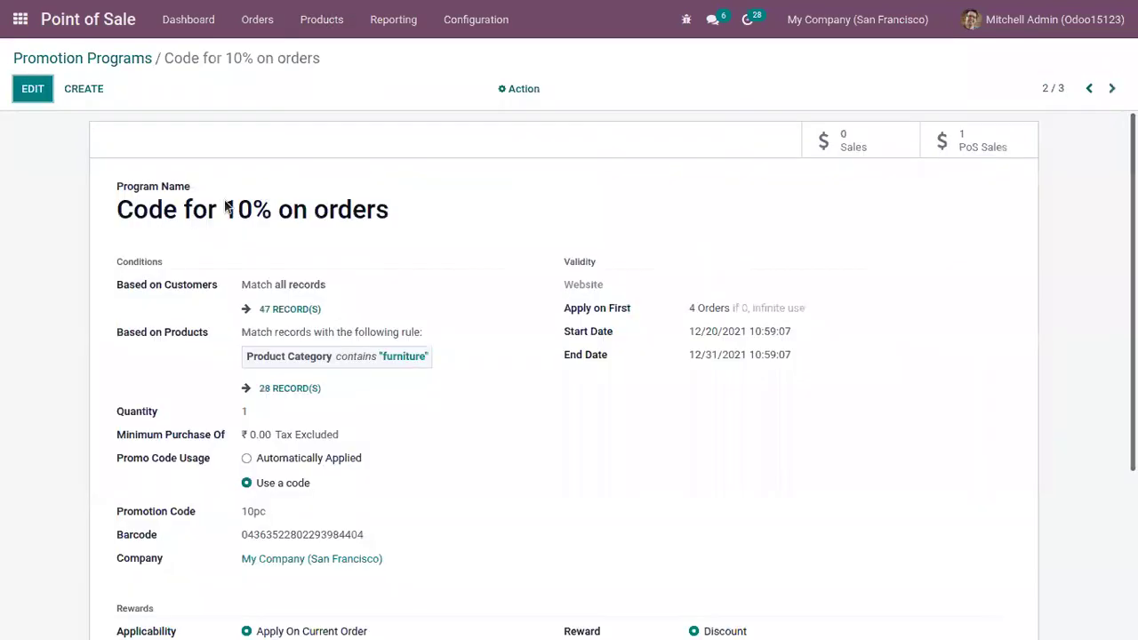
click(125, 59)
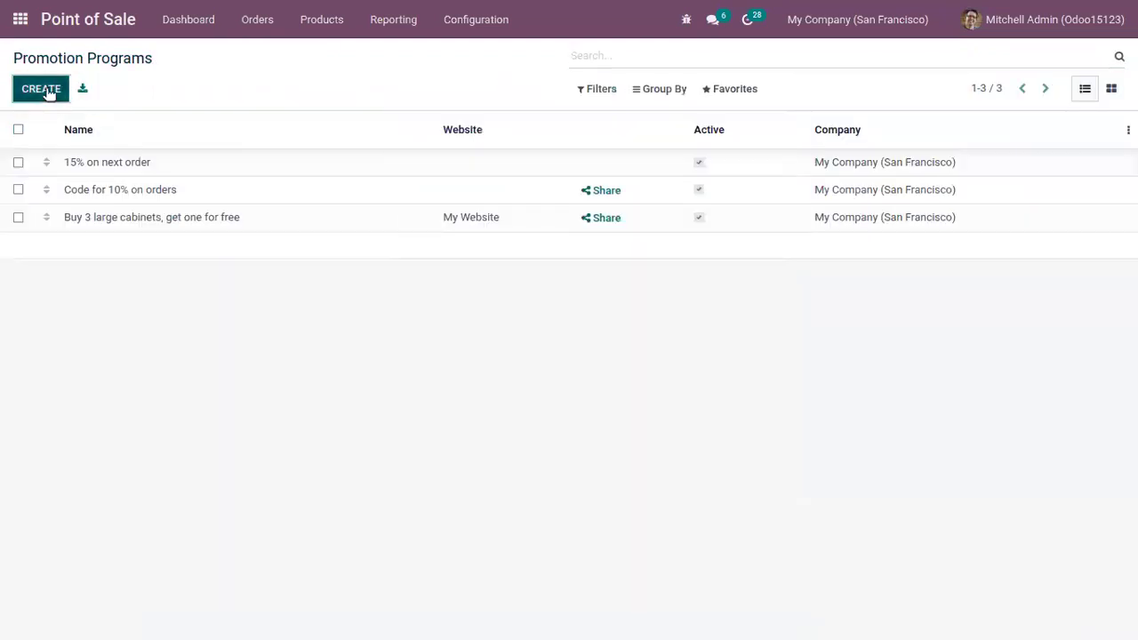
click(32, 89)
Step: Name the promotion '20% DISCOUNT', clear its minimum quantity, and require the code DISC20
text(20)
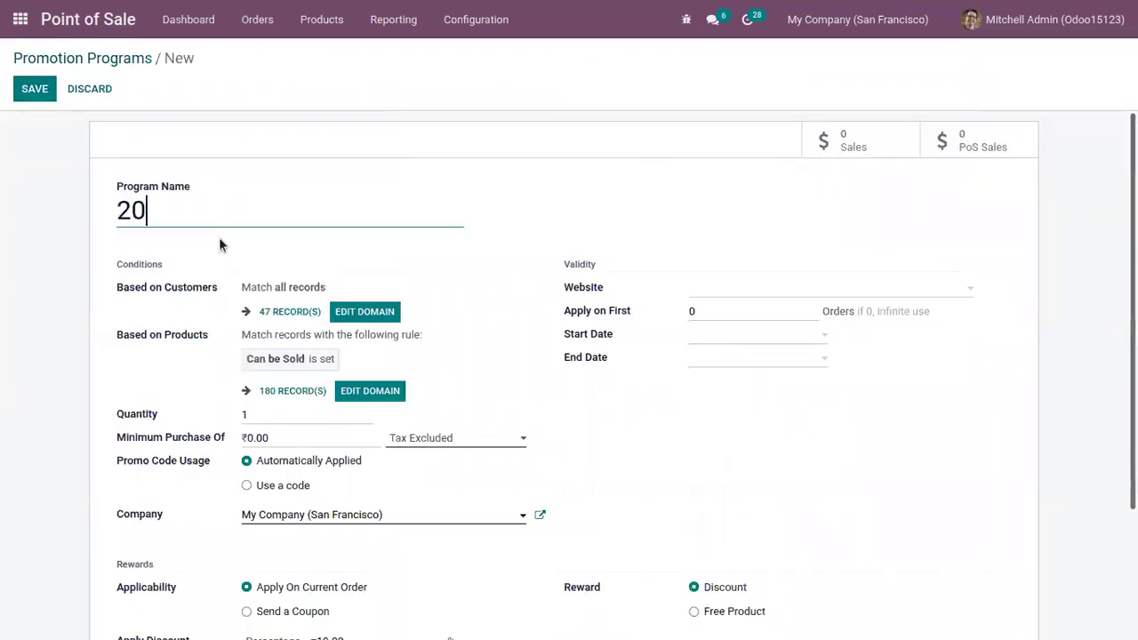
text(% DIS)
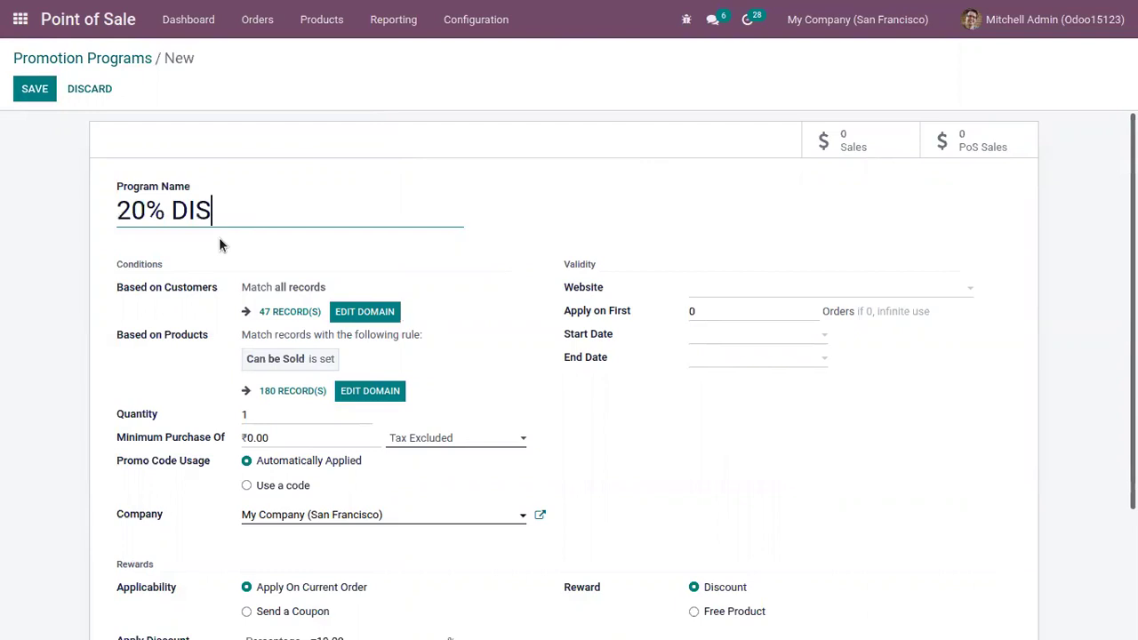
text(COUNT)
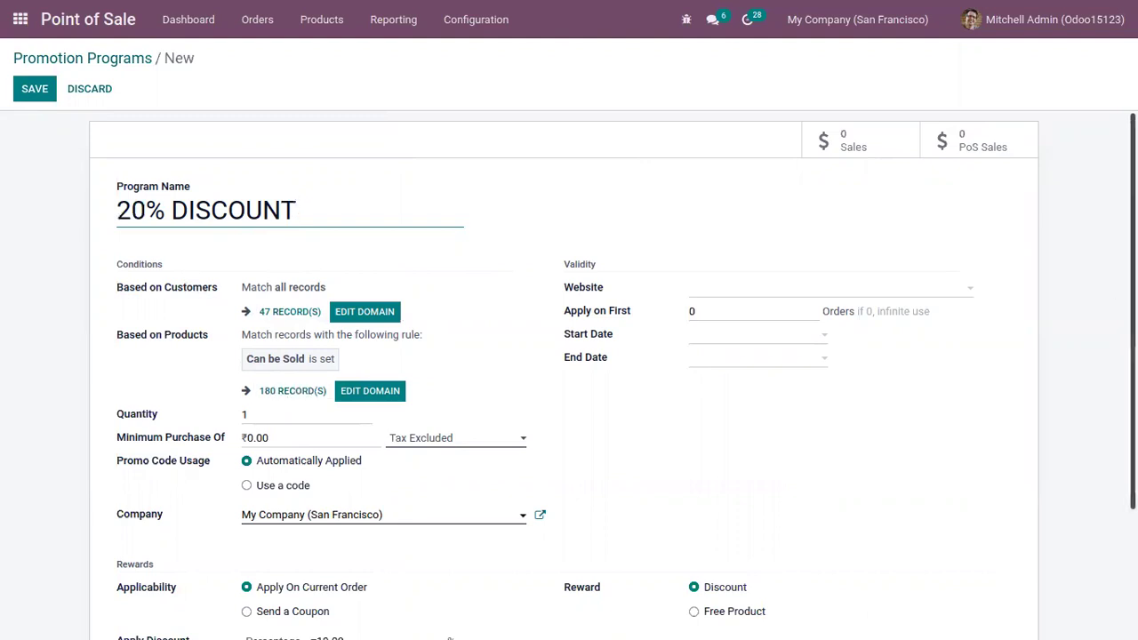
scroll(569, 374, down, 3)
click(266, 276)
key(BackSpace)
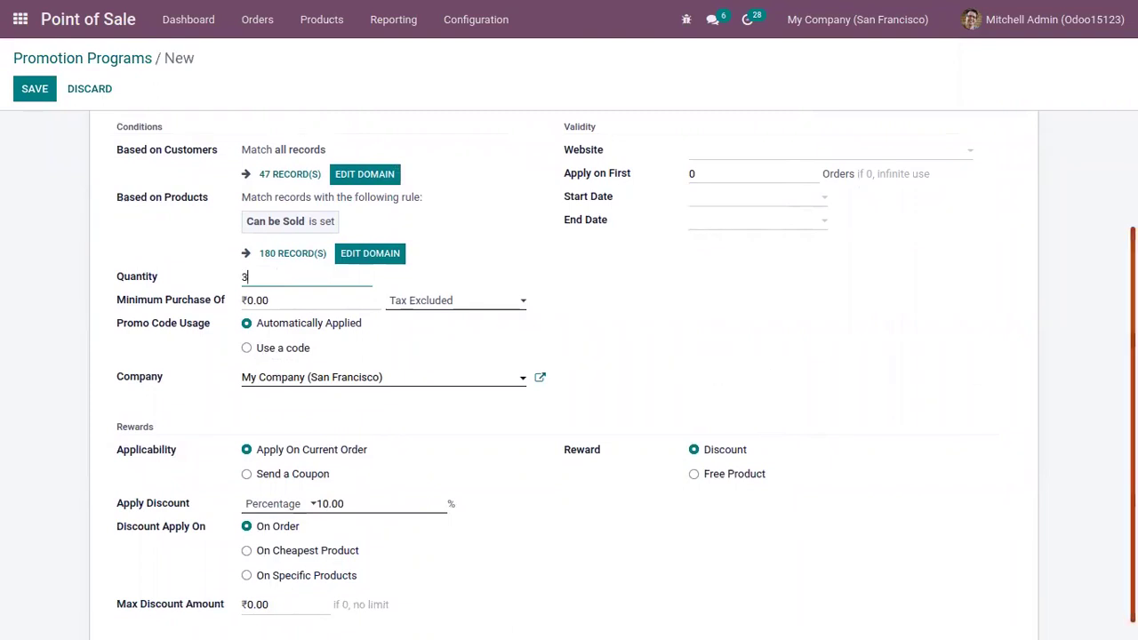
scroll(699, 347, down, 1)
click(300, 329)
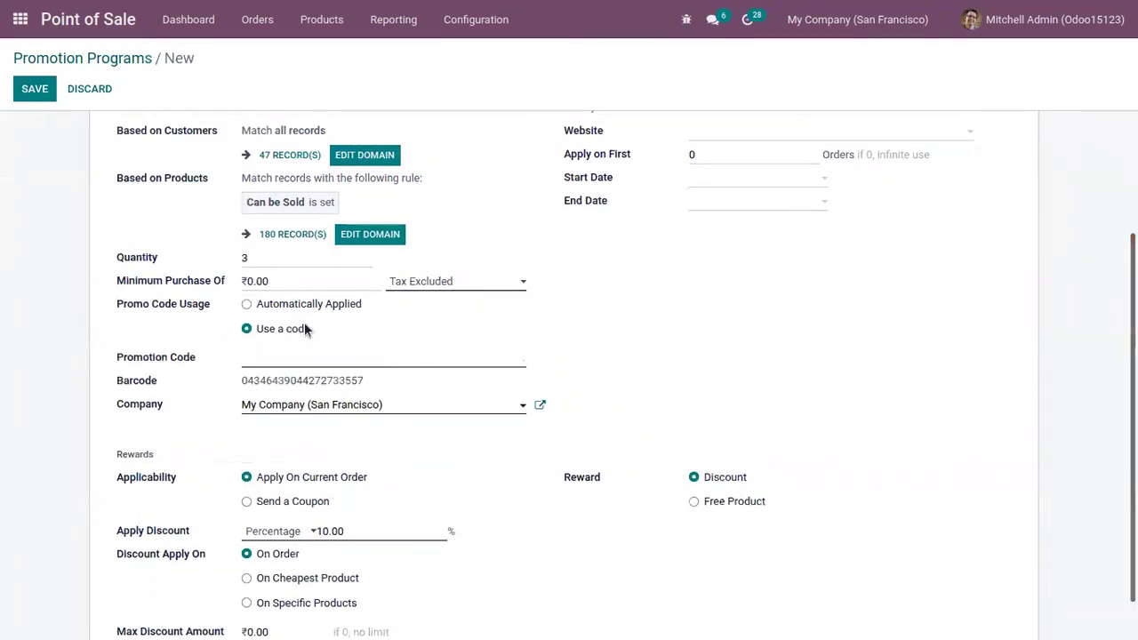
click(296, 357)
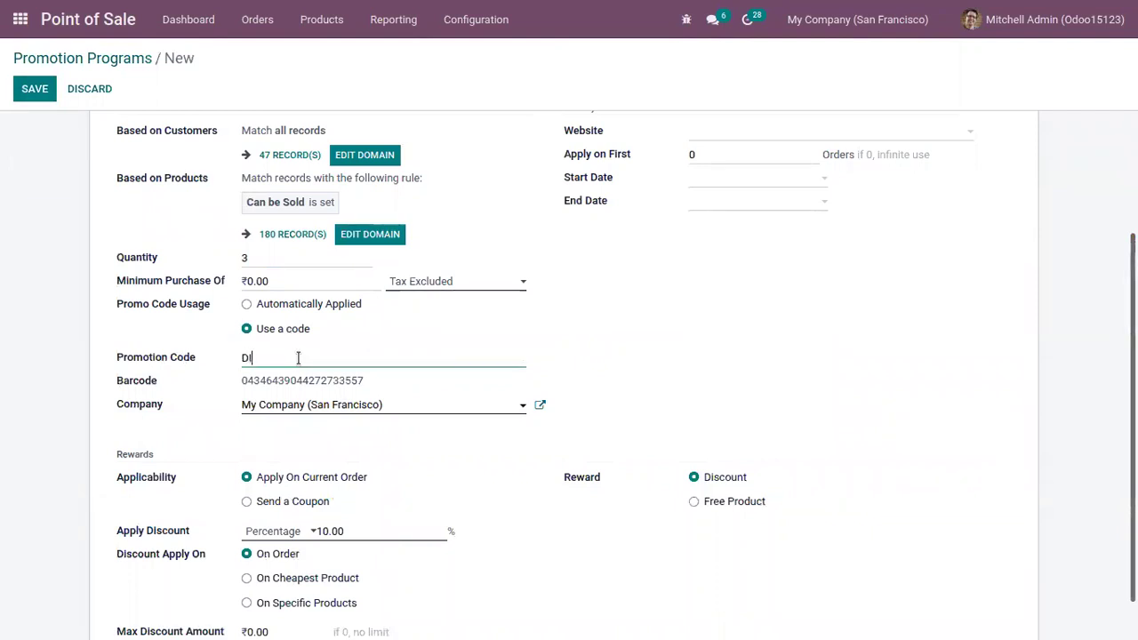
text(DISC20)
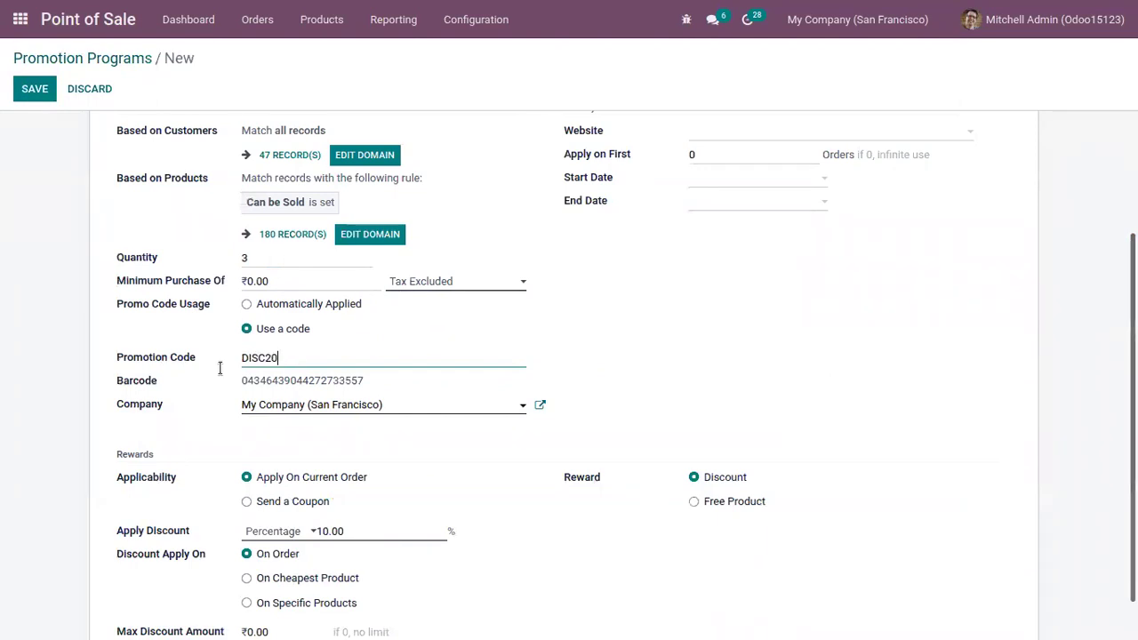
double_click(255, 357)
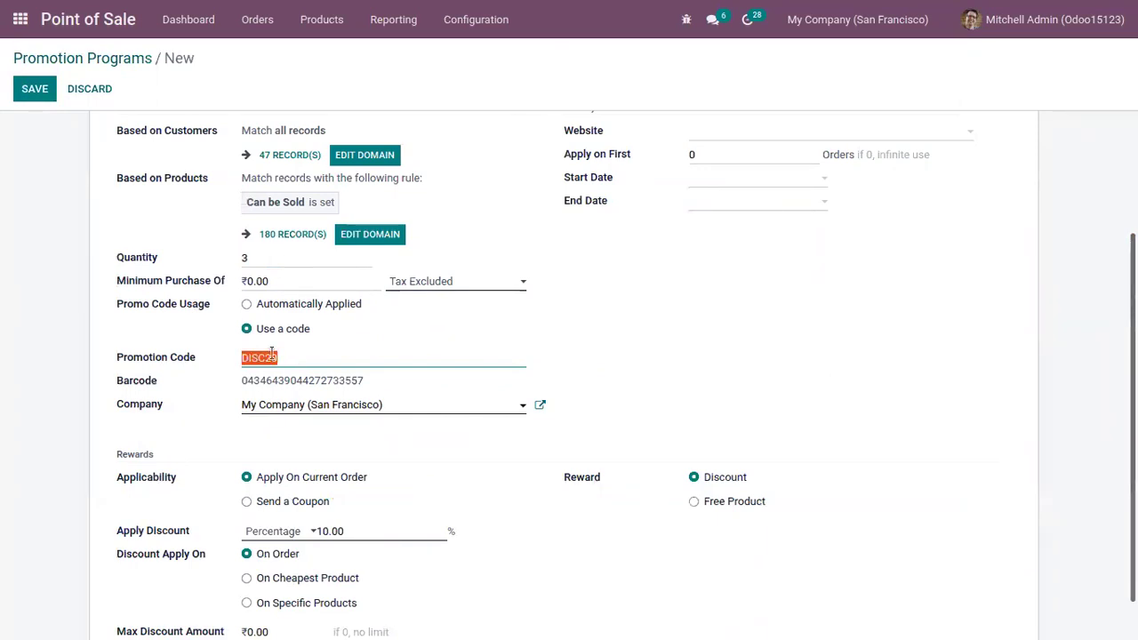
click(362, 345)
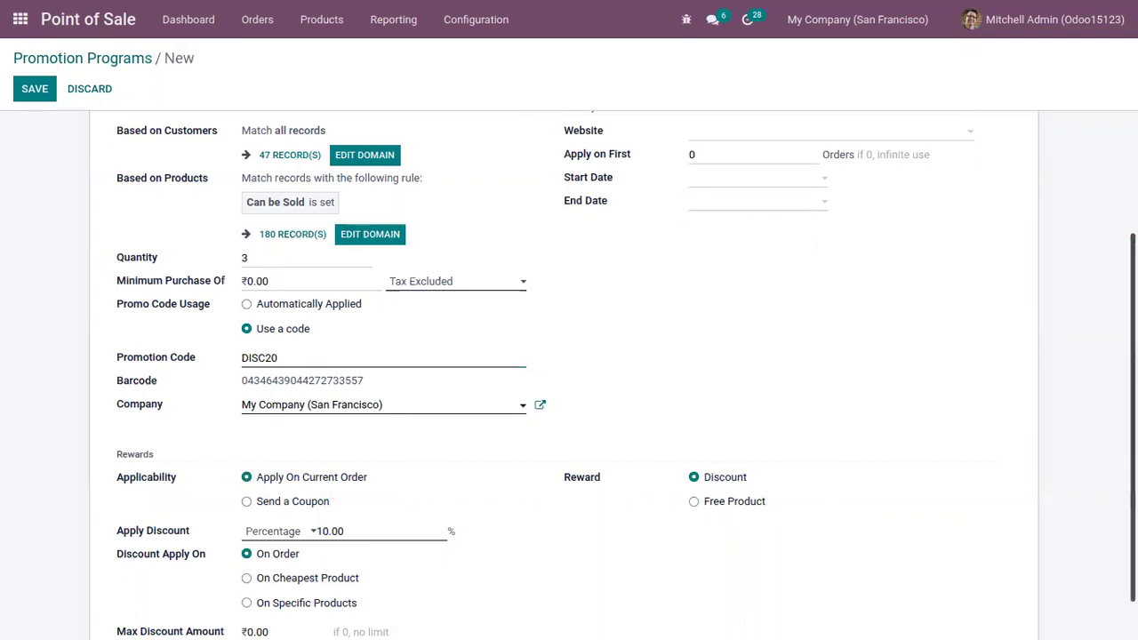
Step: Change the discount to 20 percent
scroll(407, 462, down, 1)
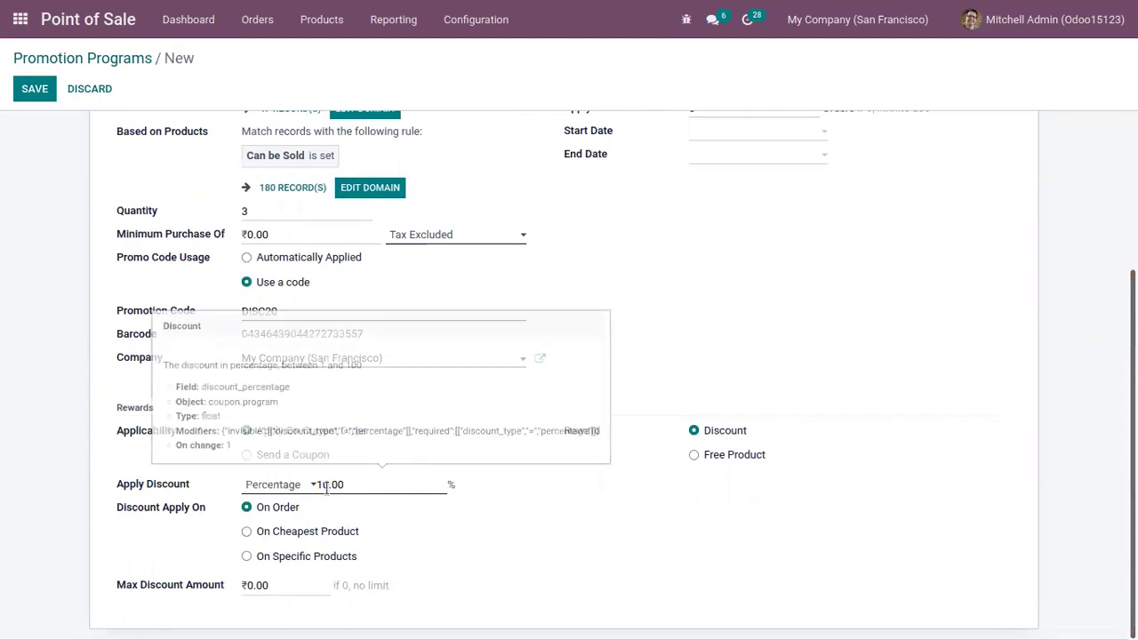
click(329, 483)
key(BackSpace)
text(2)
click(298, 485)
click(663, 478)
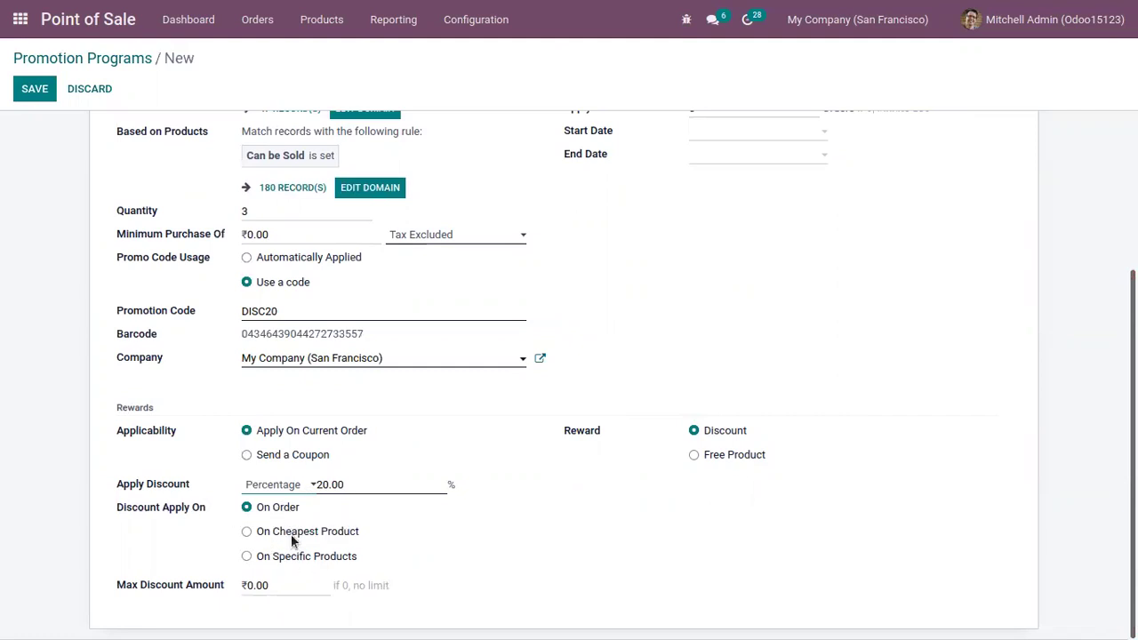
Step: Apply the discount on the whole order, cap it at 1000, and save the program
click(250, 583)
click(463, 563)
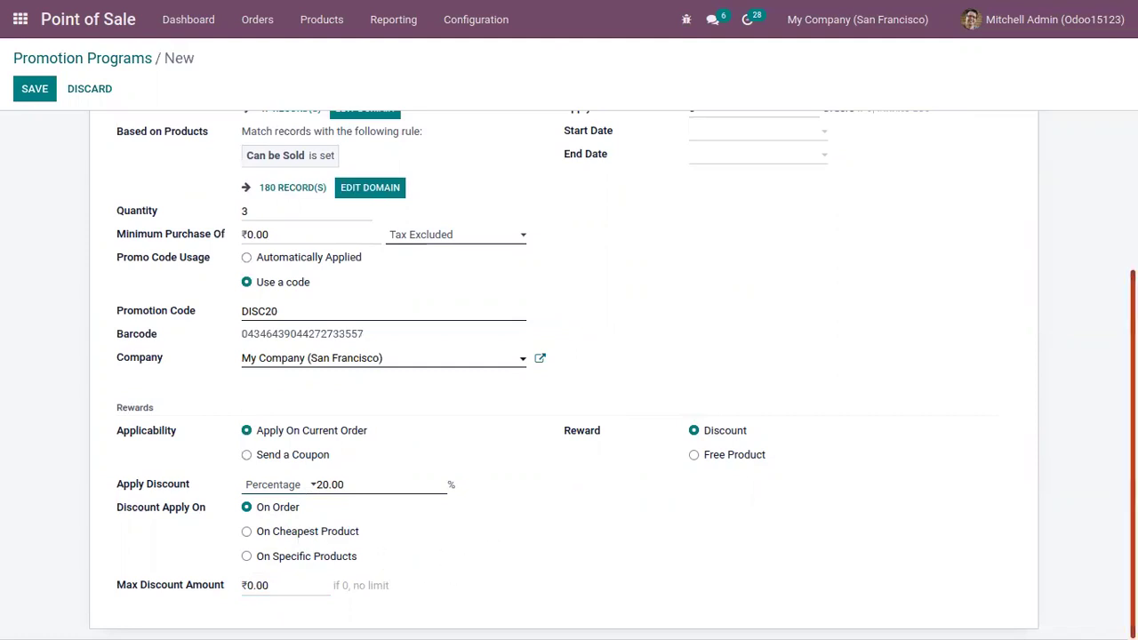
click(302, 556)
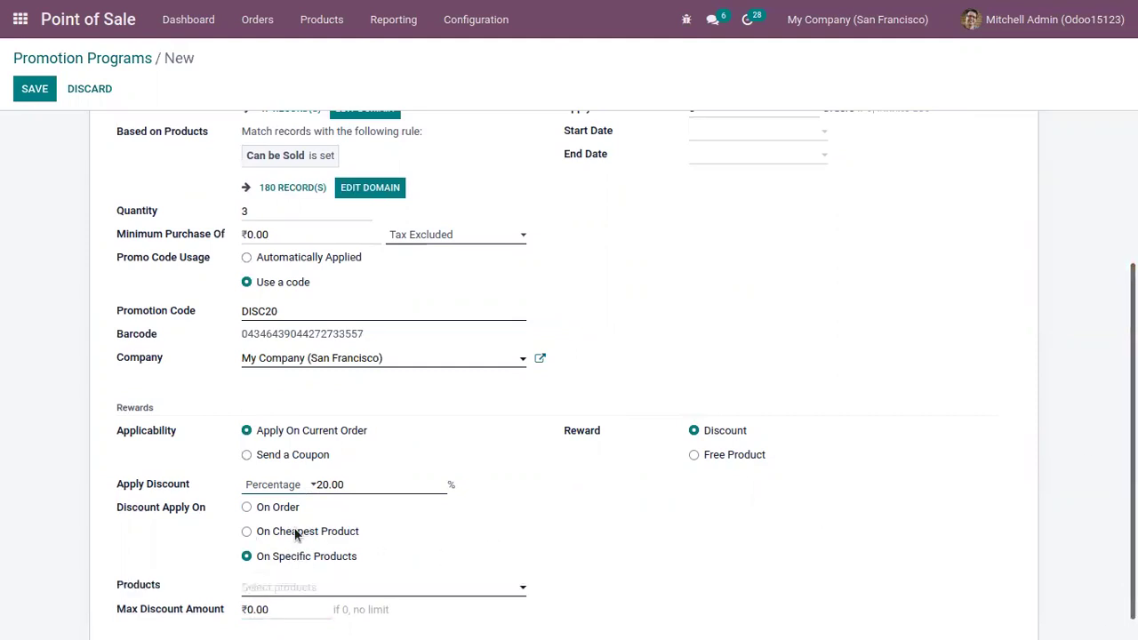
click(297, 533)
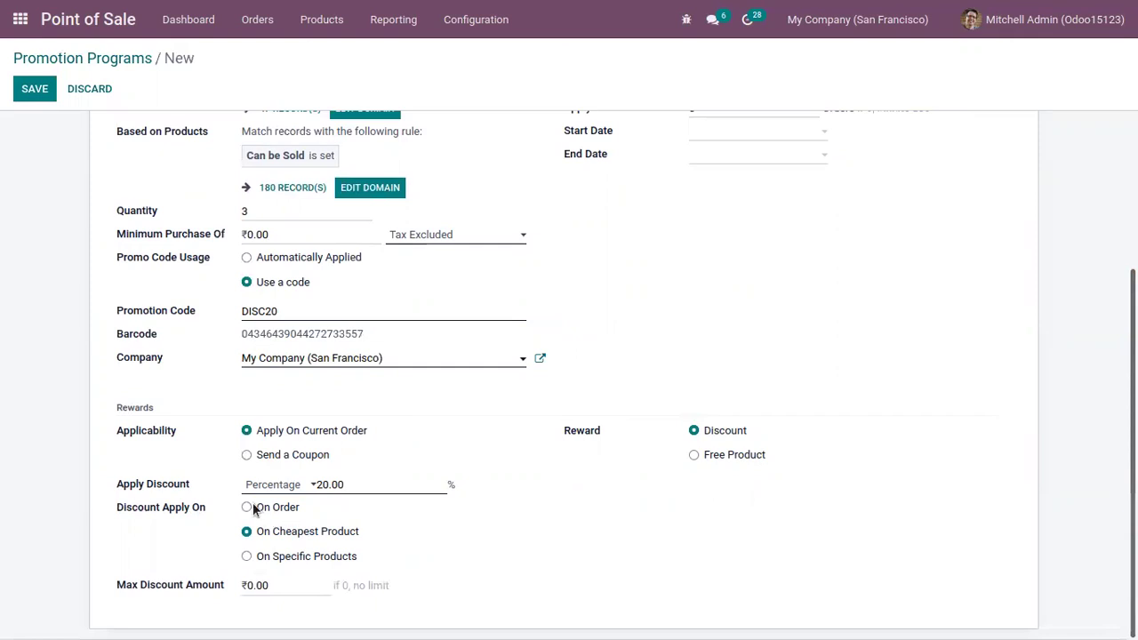
click(275, 510)
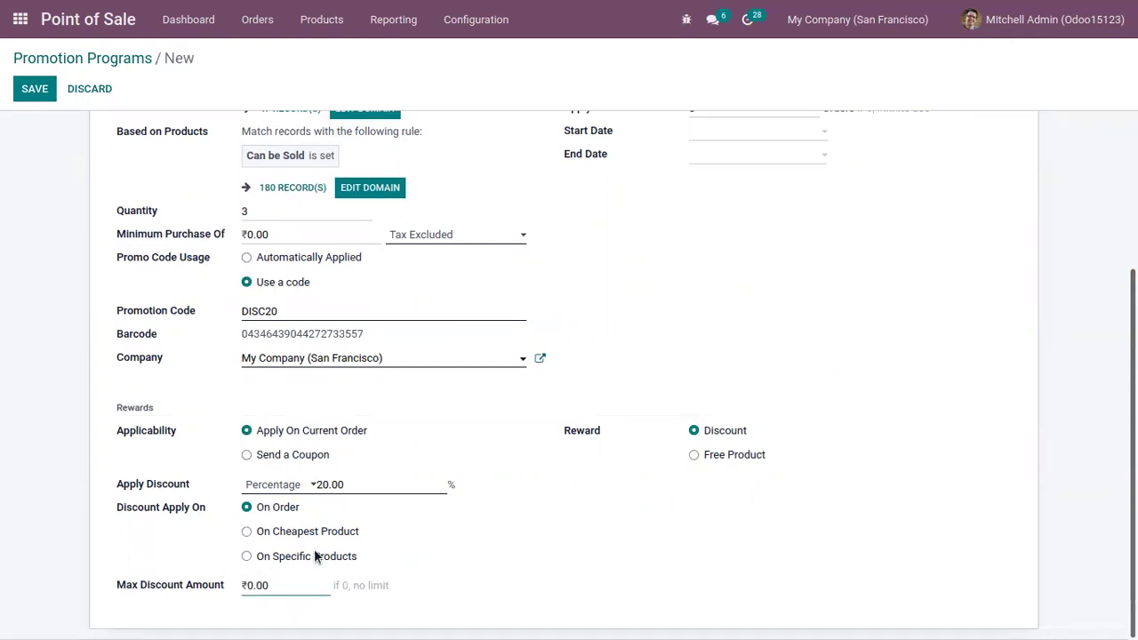
key(BackSpace)
text(1000)
click(35, 89)
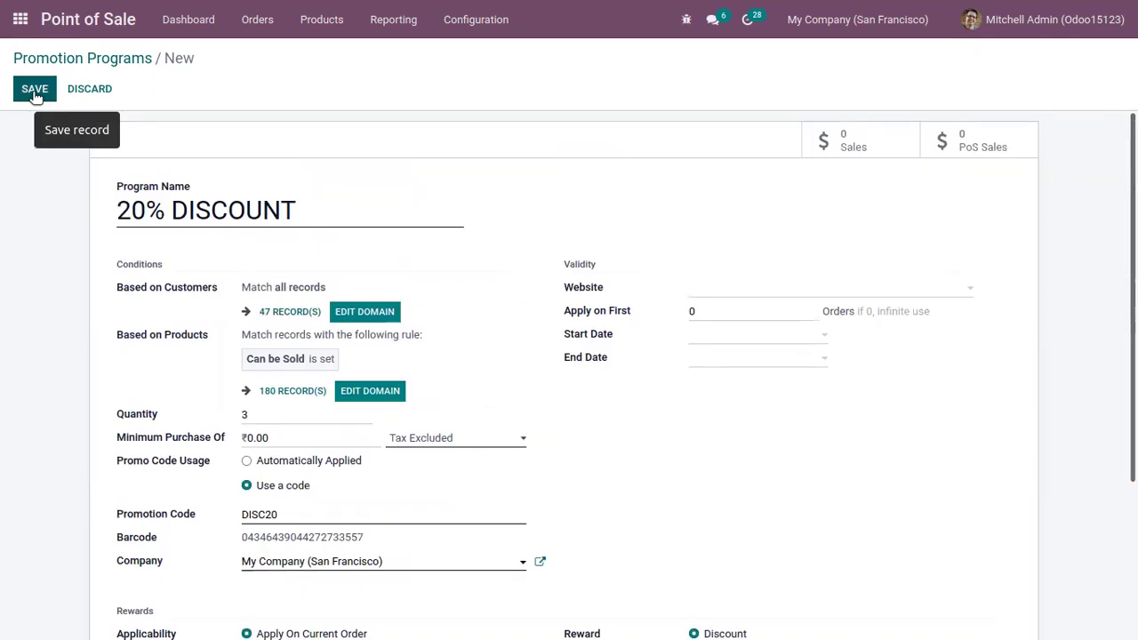
Step: Resume the Shops session from the dashboard, logging in as the administrator cashier
click(101, 58)
click(199, 21)
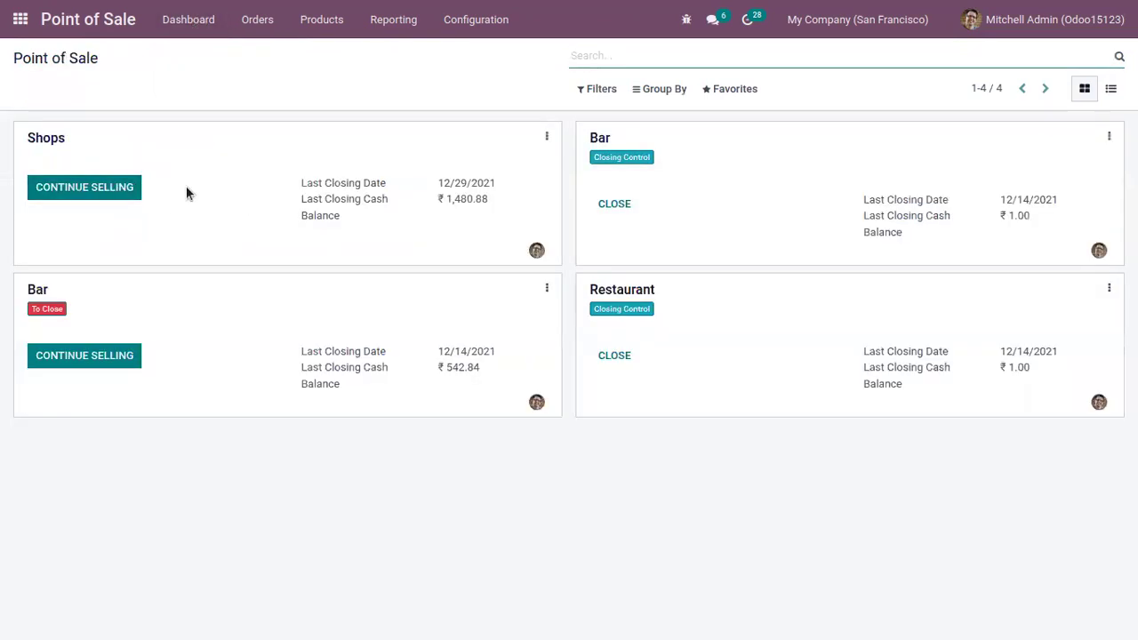
click(129, 193)
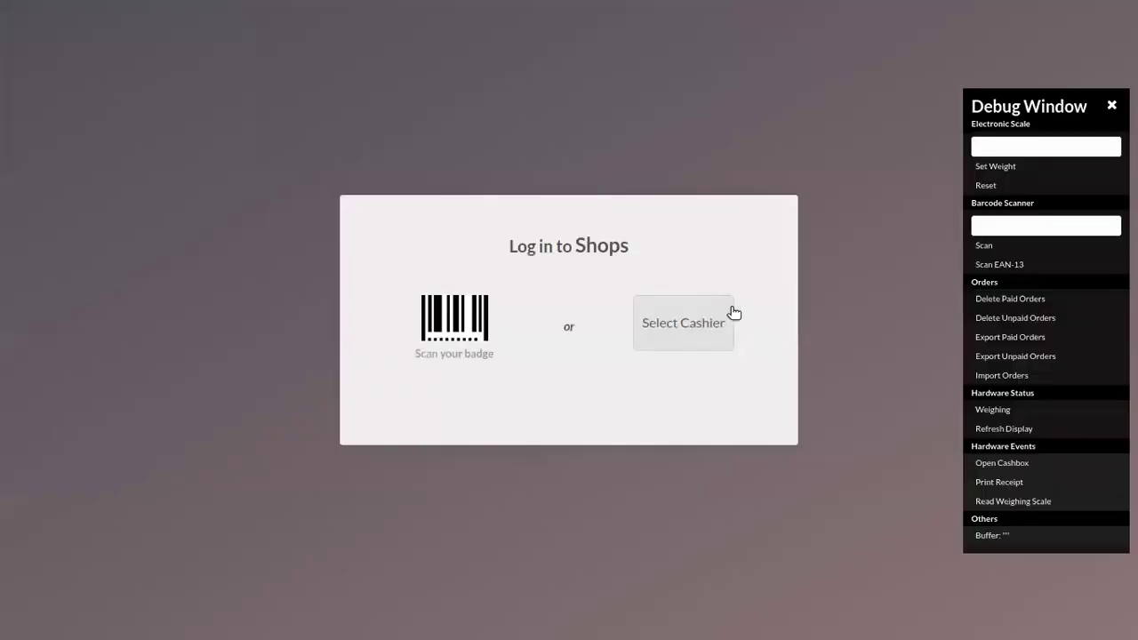
click(684, 331)
click(617, 373)
text(0000)
click(620, 455)
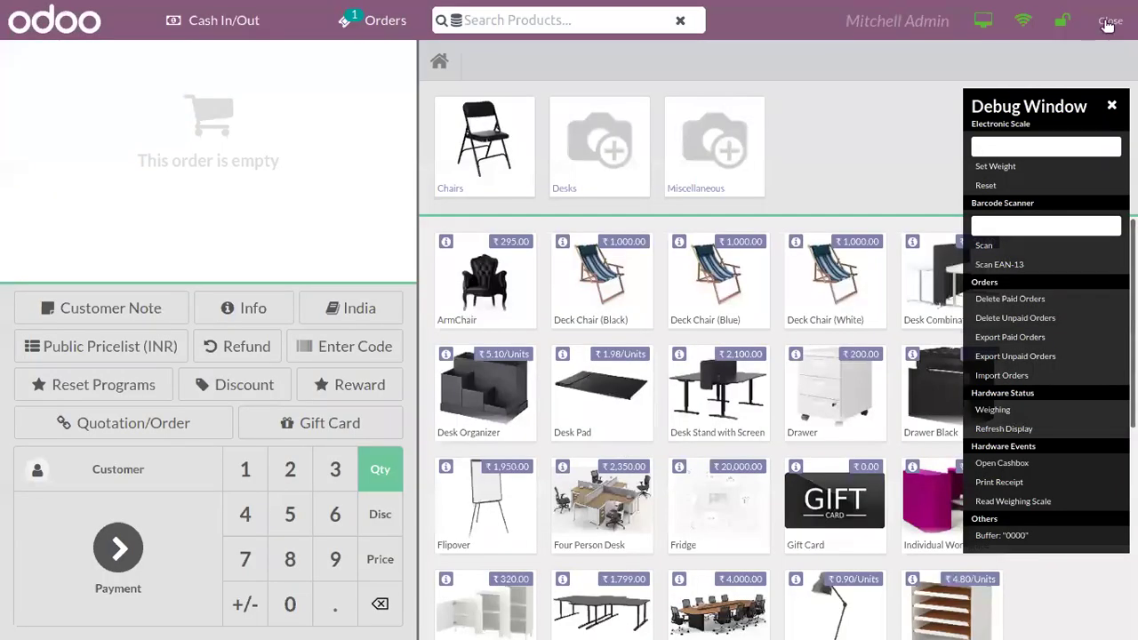
Step: Close the session with 4680.88 entered as counted cash
click(1110, 20)
click(644, 260)
key(BackSpace)
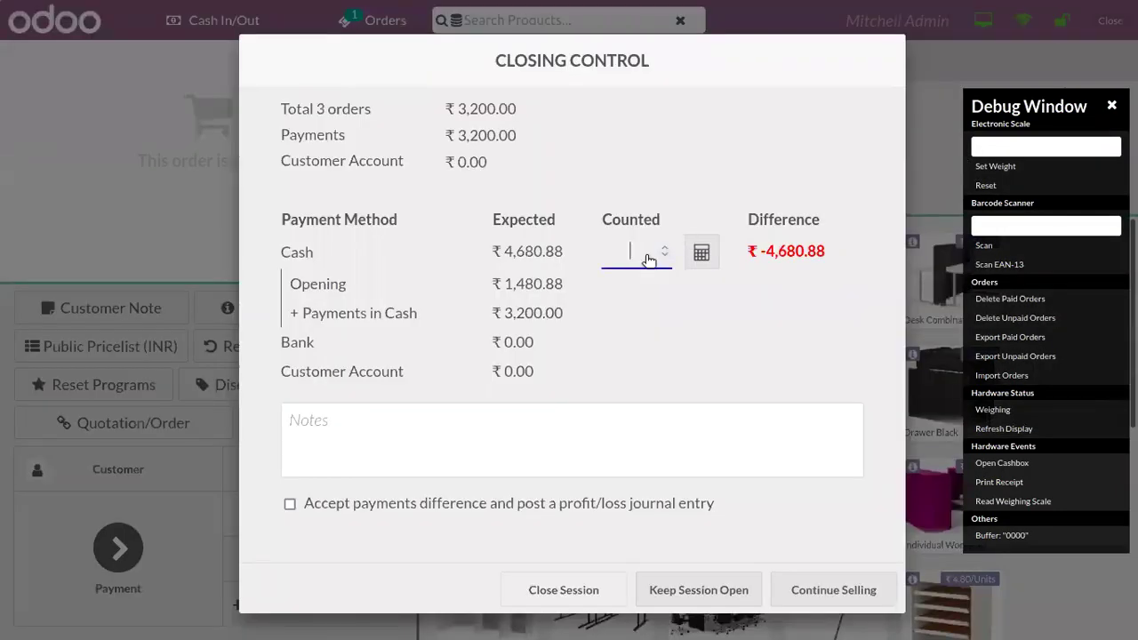
text(4680.88)
click(580, 590)
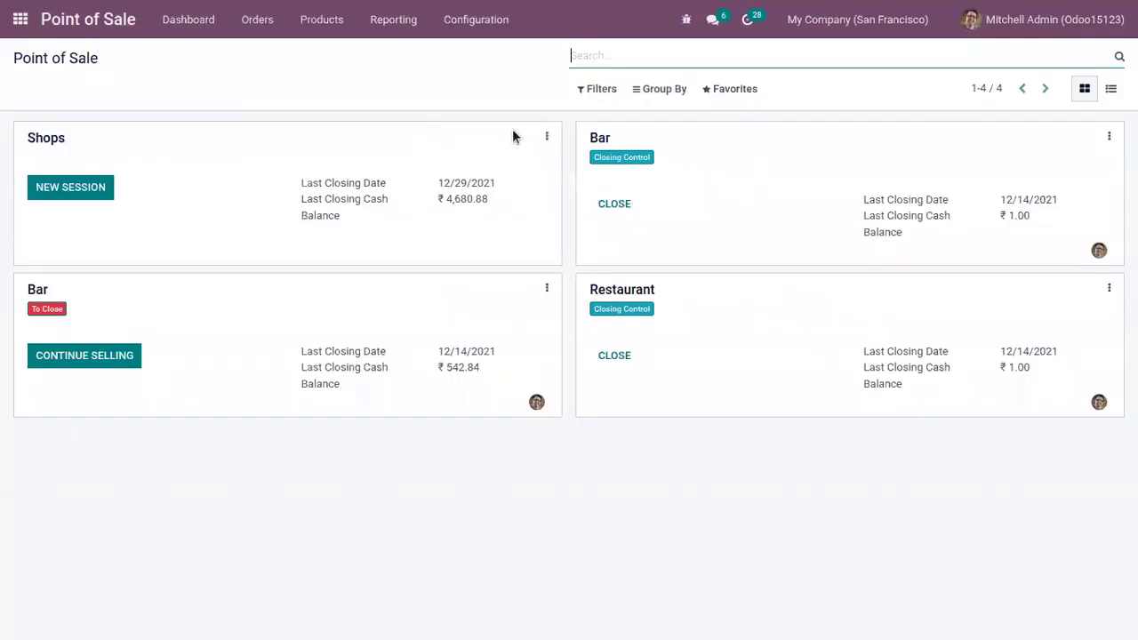
Step: Add 20% DISCOUNT to the Shops promotion programs, save, and return to the dashboard
click(547, 137)
click(254, 262)
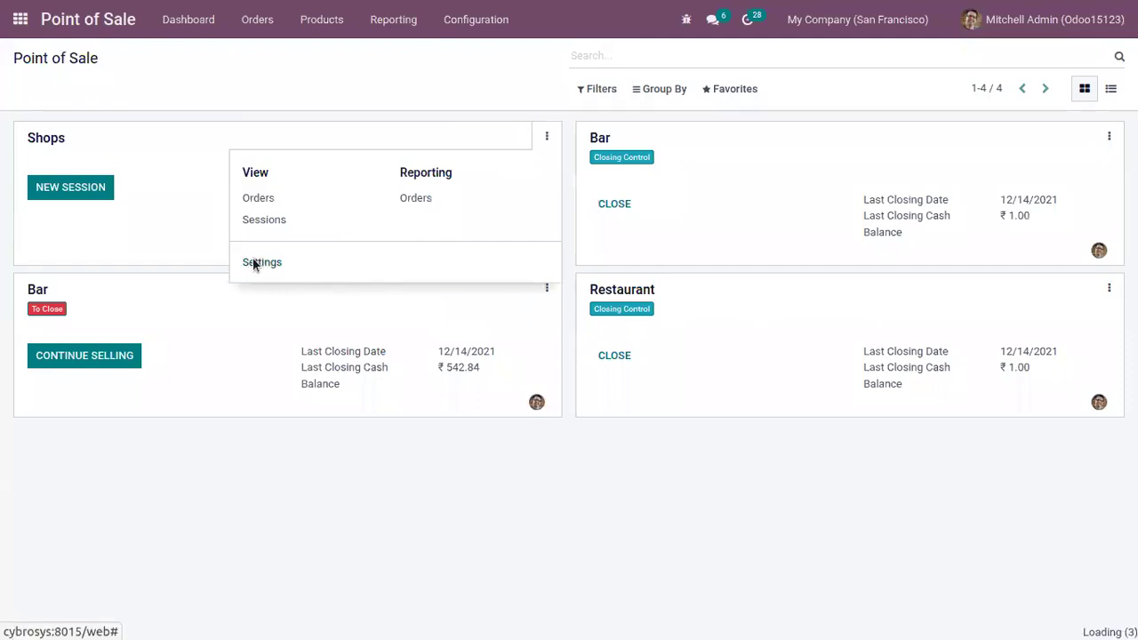
scroll(1097, 252, down, 5)
scroll(260, 200, down, 6)
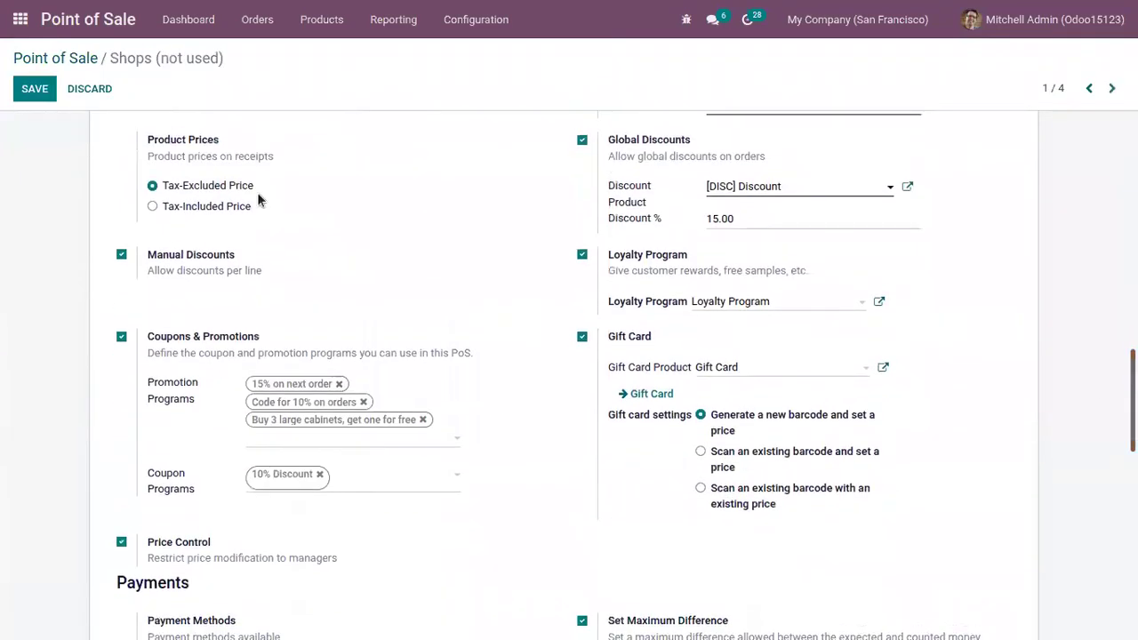
click(325, 437)
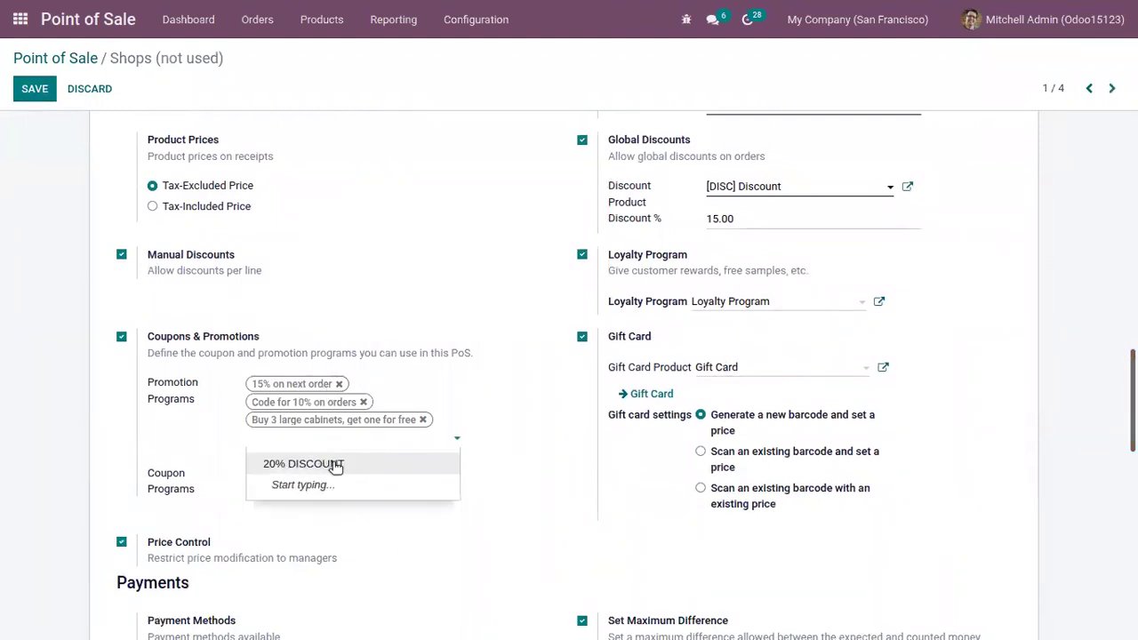
click(335, 468)
click(37, 85)
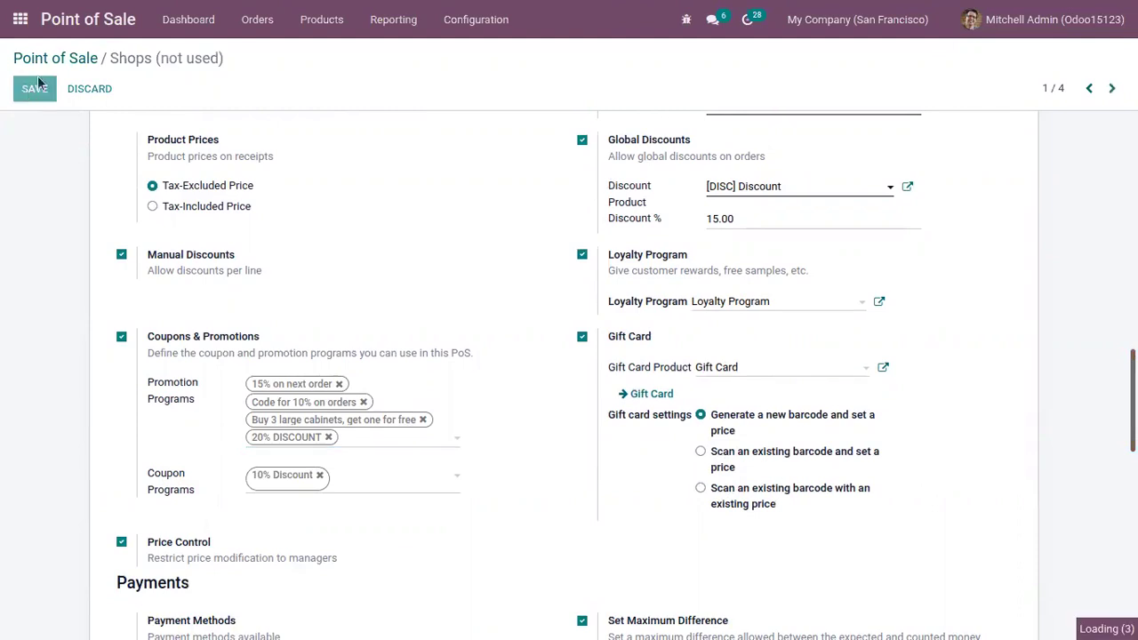
click(50, 56)
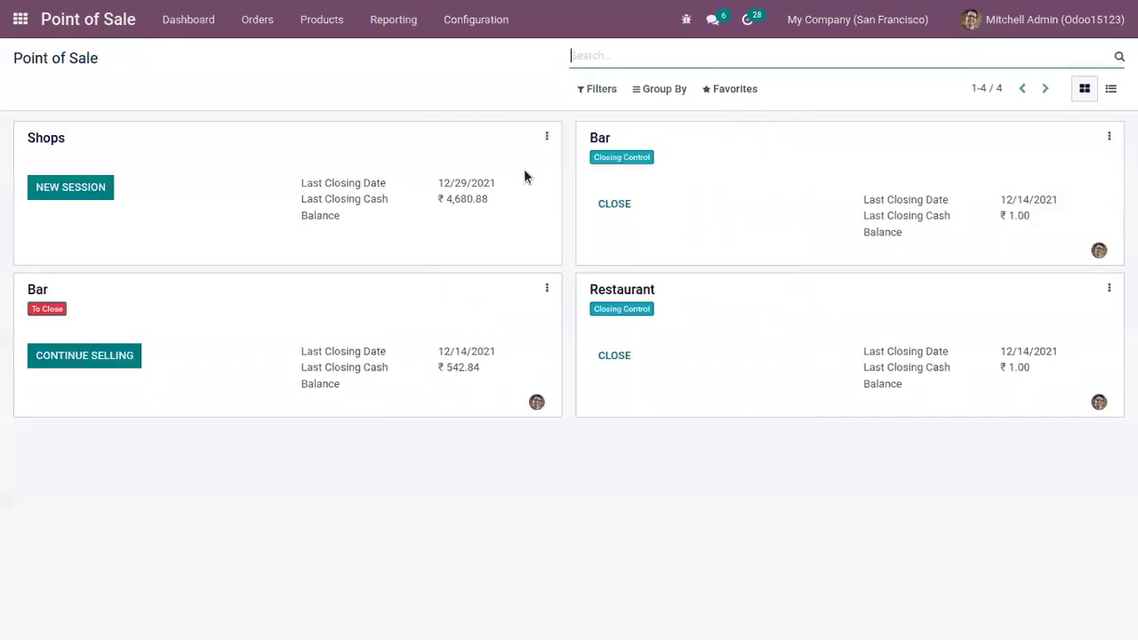
Step: Open a new Shops session and log in as the administrator cashier
click(78, 188)
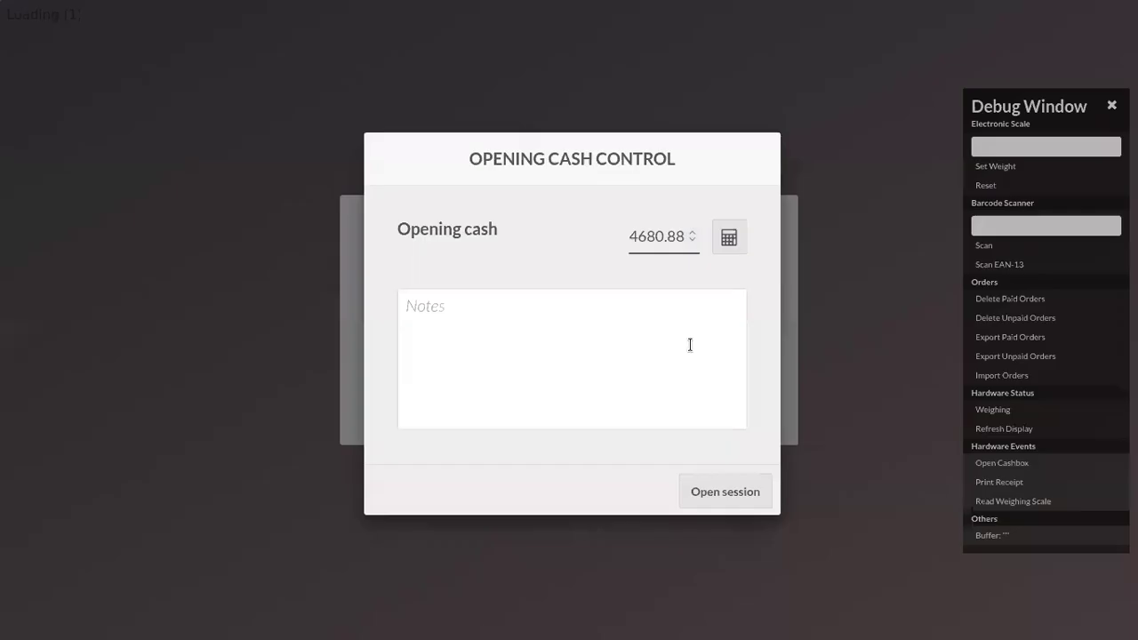
click(708, 494)
click(654, 345)
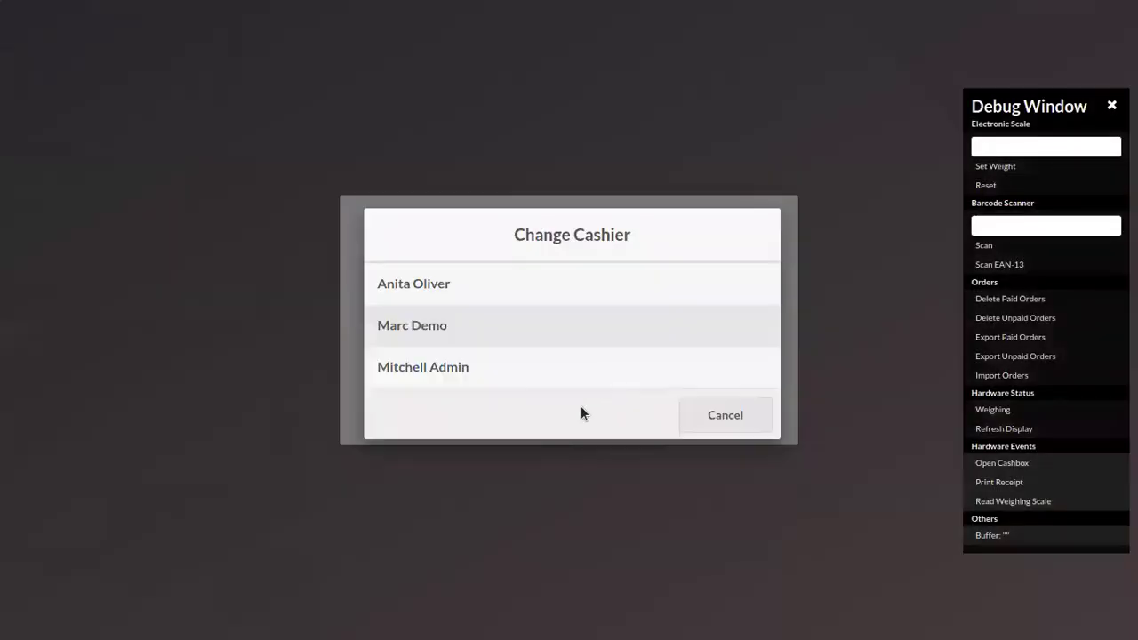
click(581, 366)
text(0000)
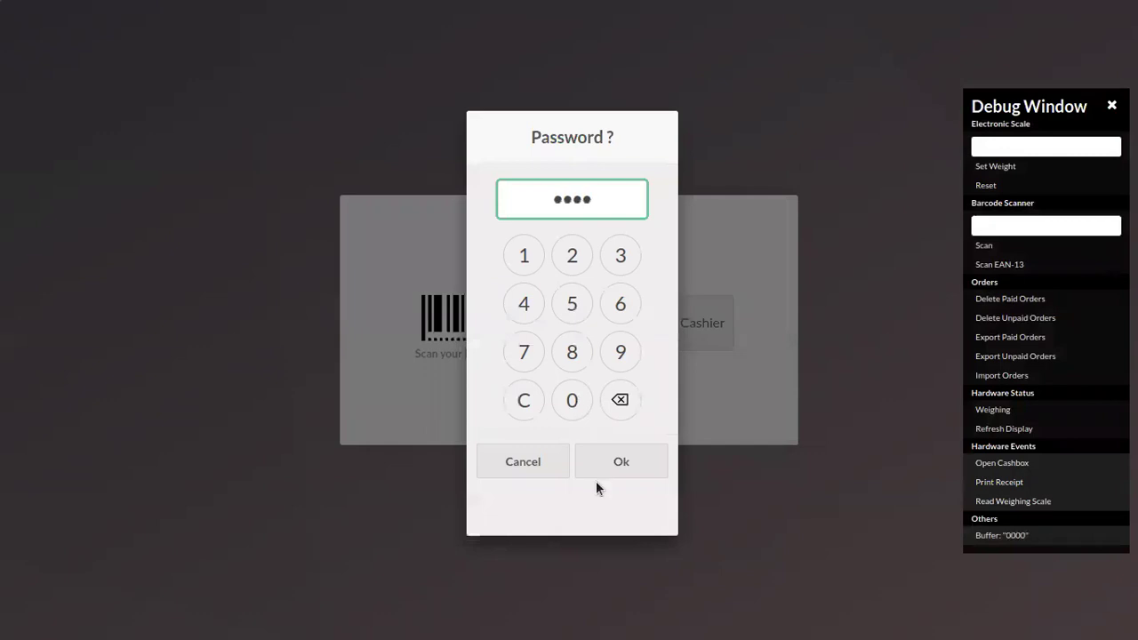
click(599, 468)
Step: Set Azure Interior as the customer and add 3 Drawers to the order
click(111, 476)
click(189, 242)
click(191, 66)
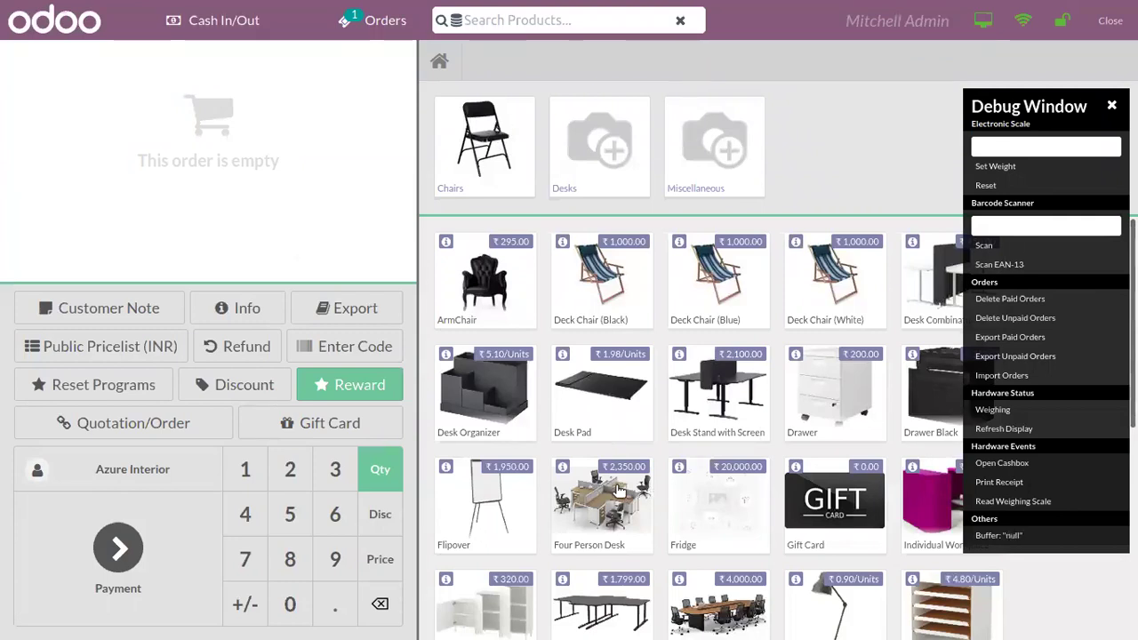
click(854, 380)
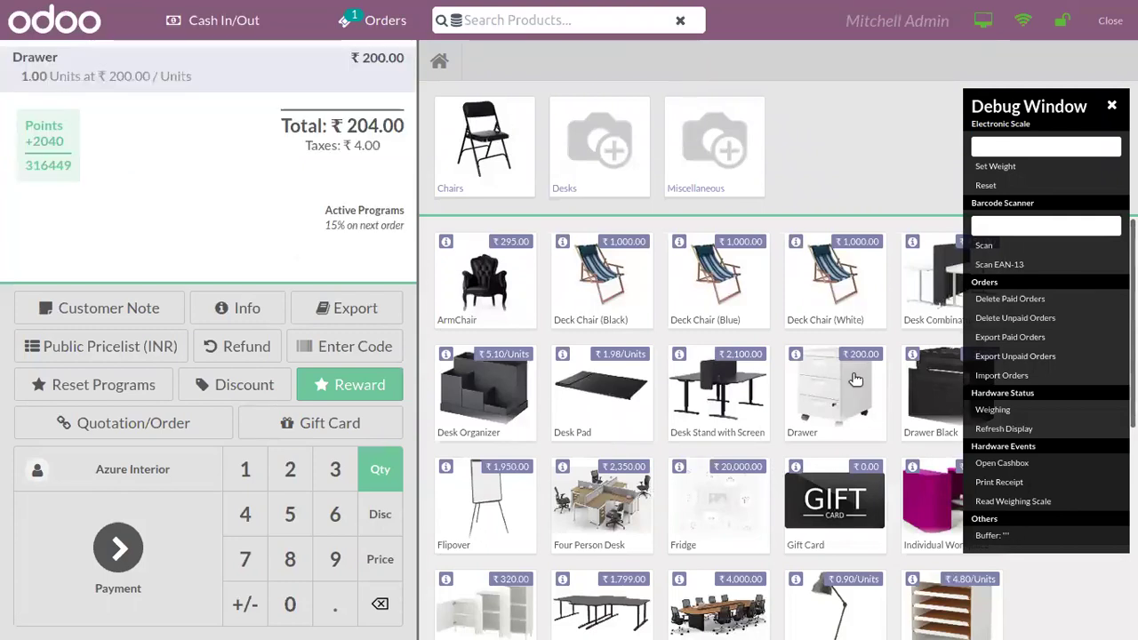
click(855, 380)
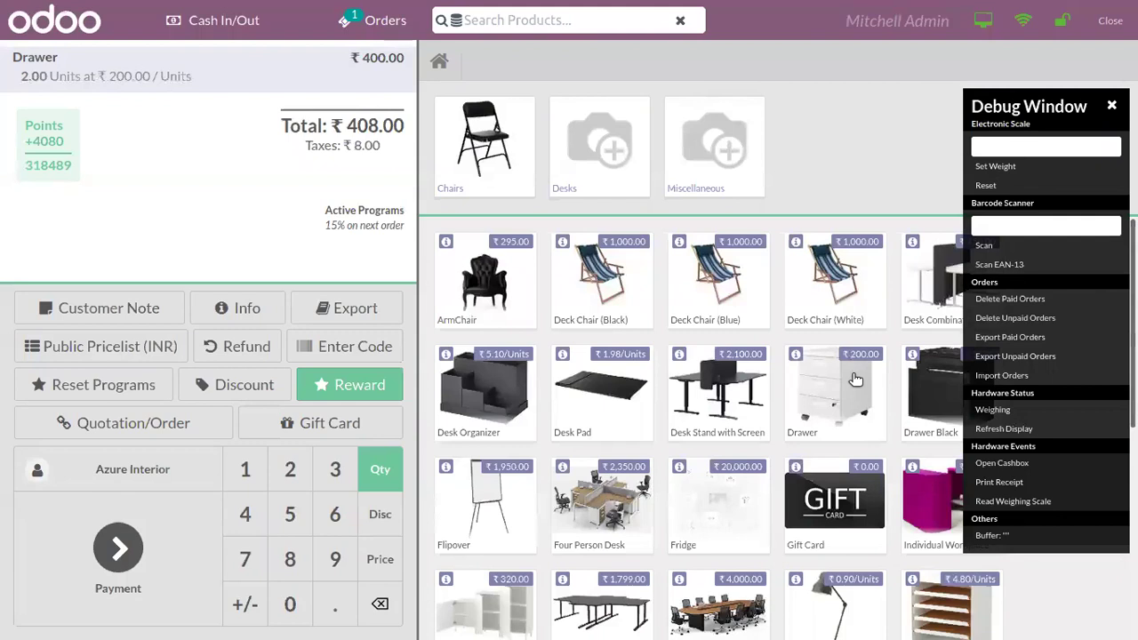
click(855, 379)
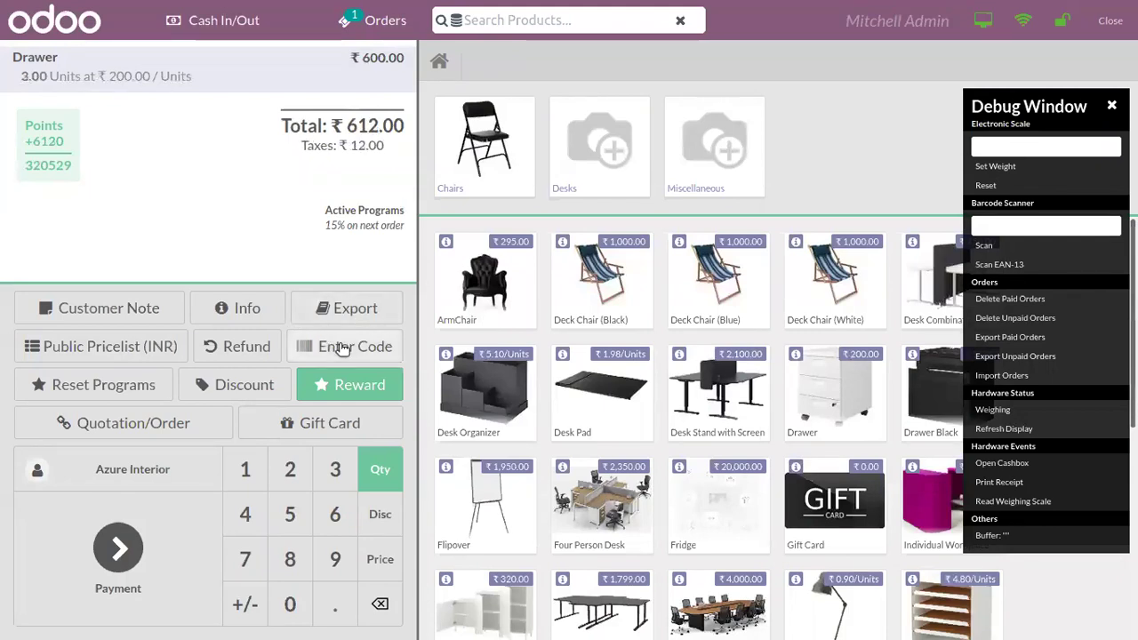
Step: Apply the DISC20 promotion code to the order
click(339, 345)
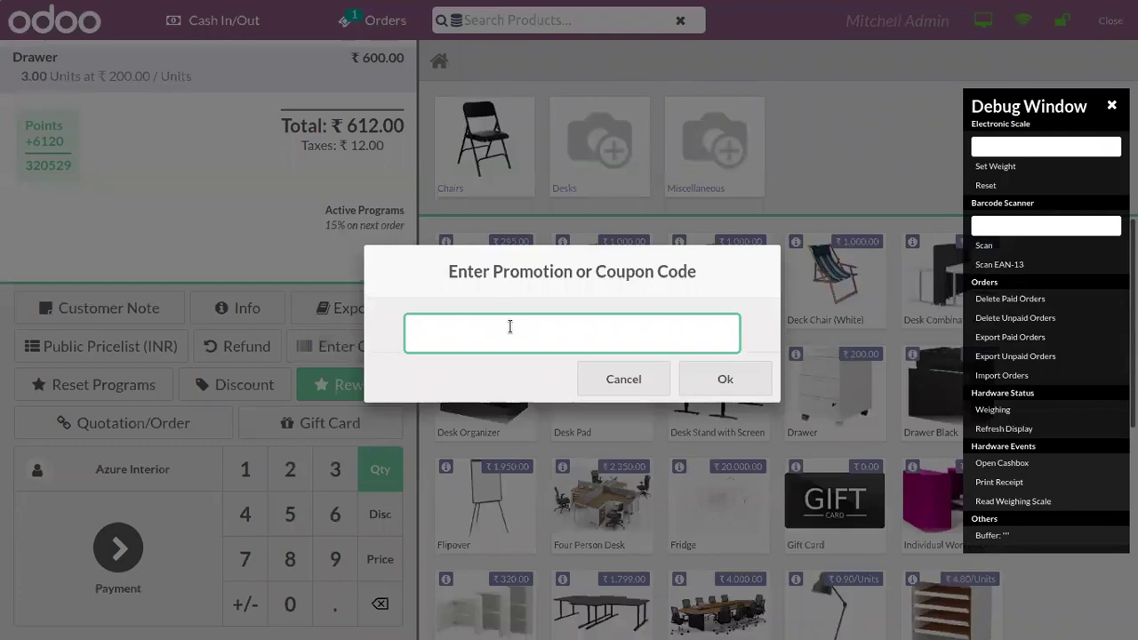
text(DISC20)
click(719, 380)
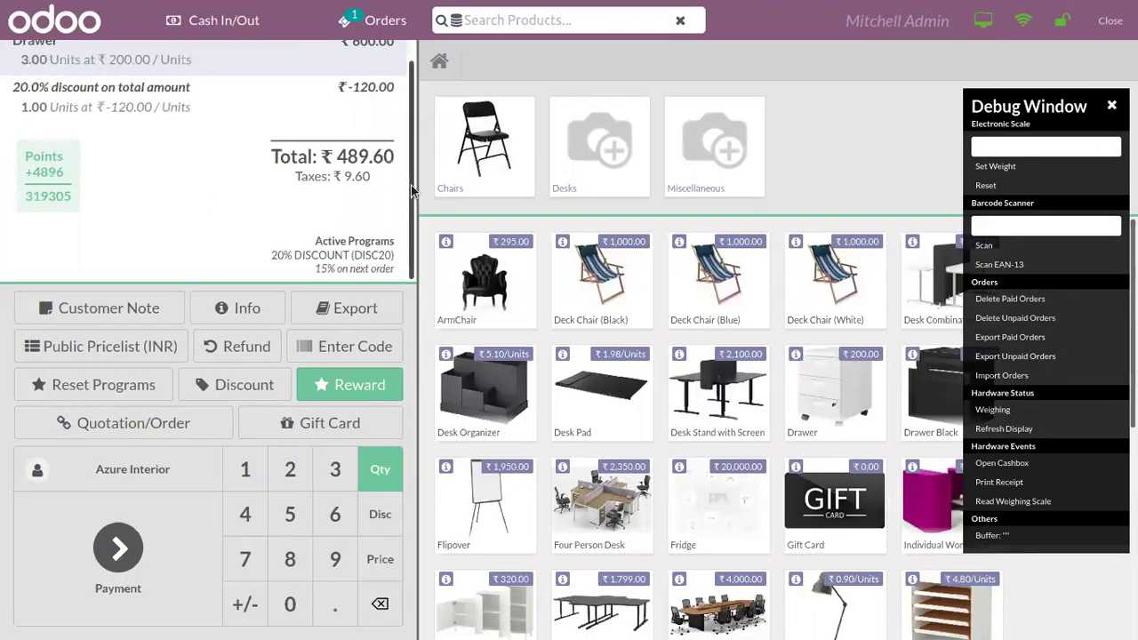
scroll(400, 89, up, 1)
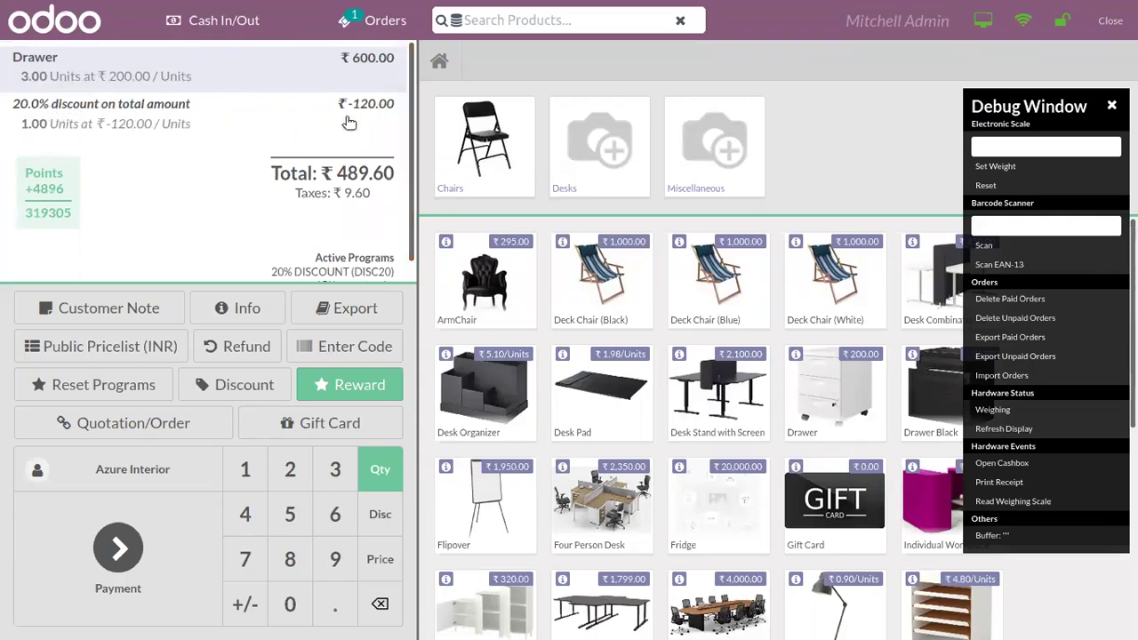
scroll(364, 255, down, 1)
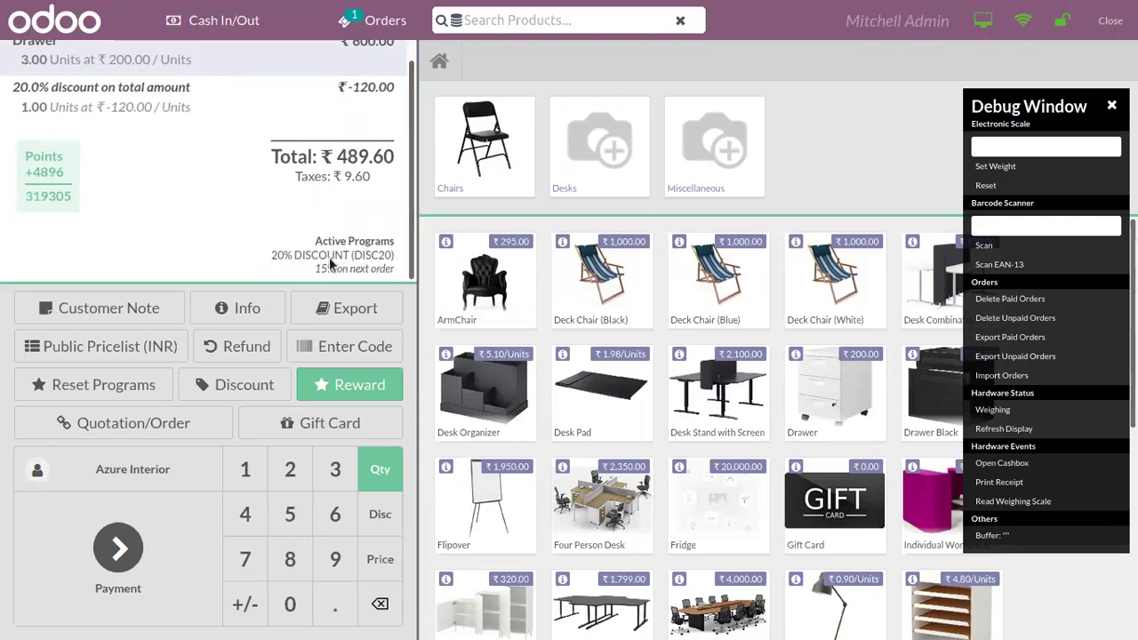
scroll(383, 258, up, 1)
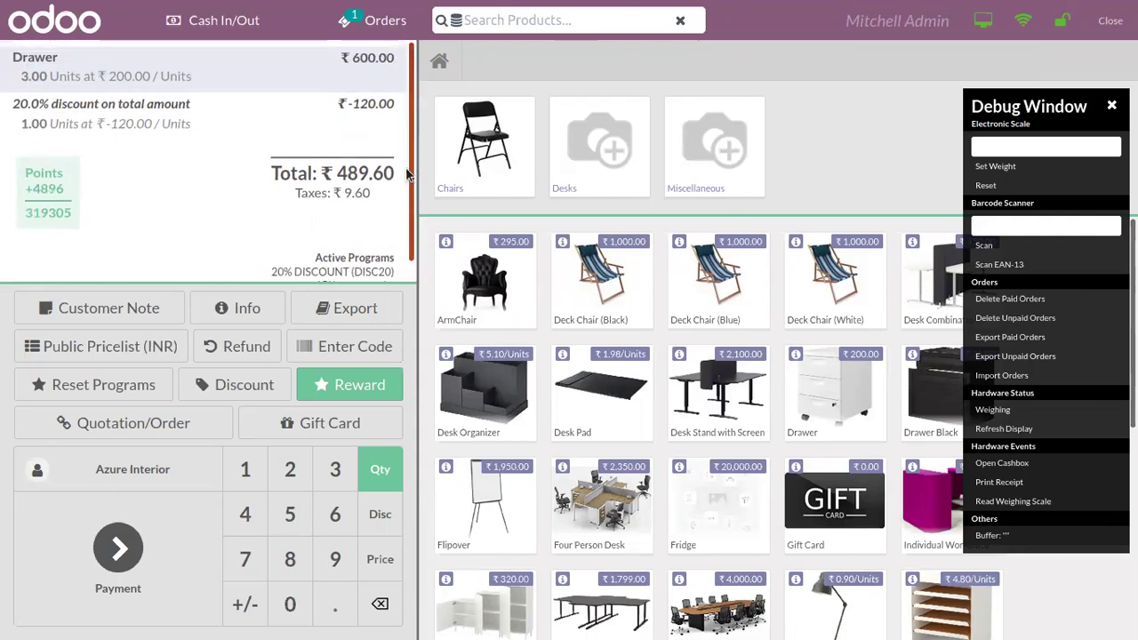
Step: Pay the order in cash, skip the receipt print, and start a new order
click(120, 547)
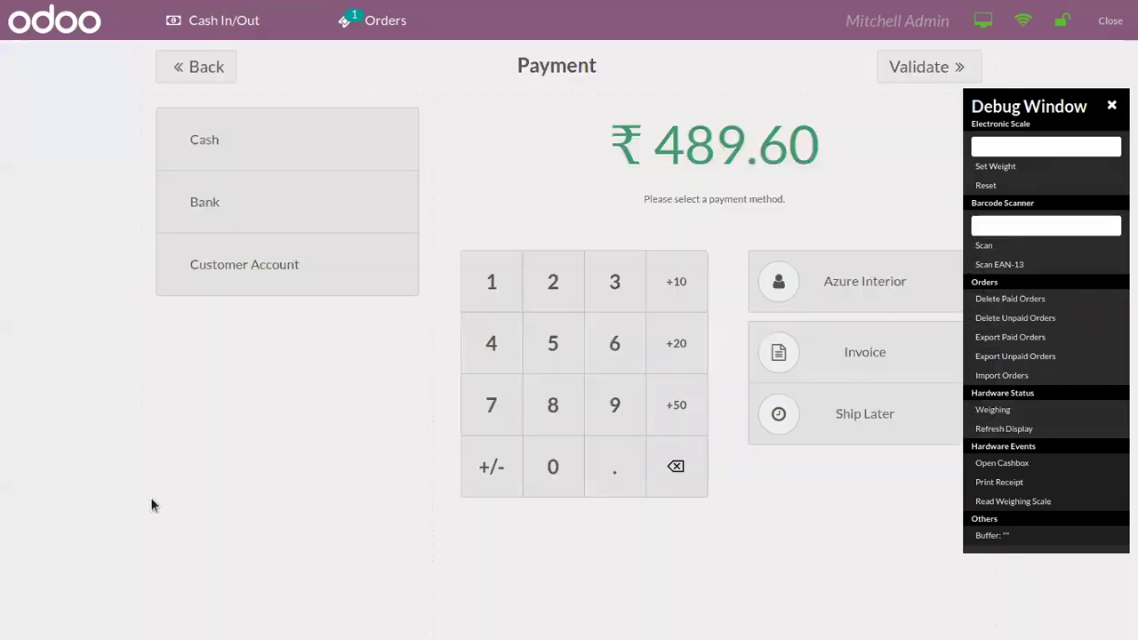
click(240, 139)
click(935, 64)
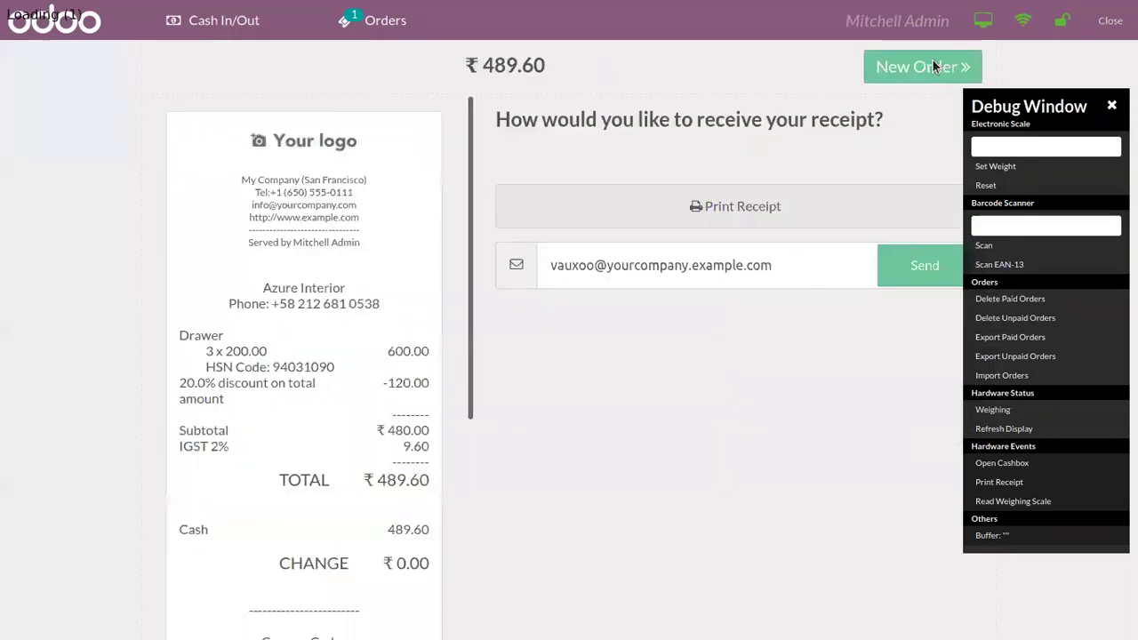
click(837, 508)
click(901, 70)
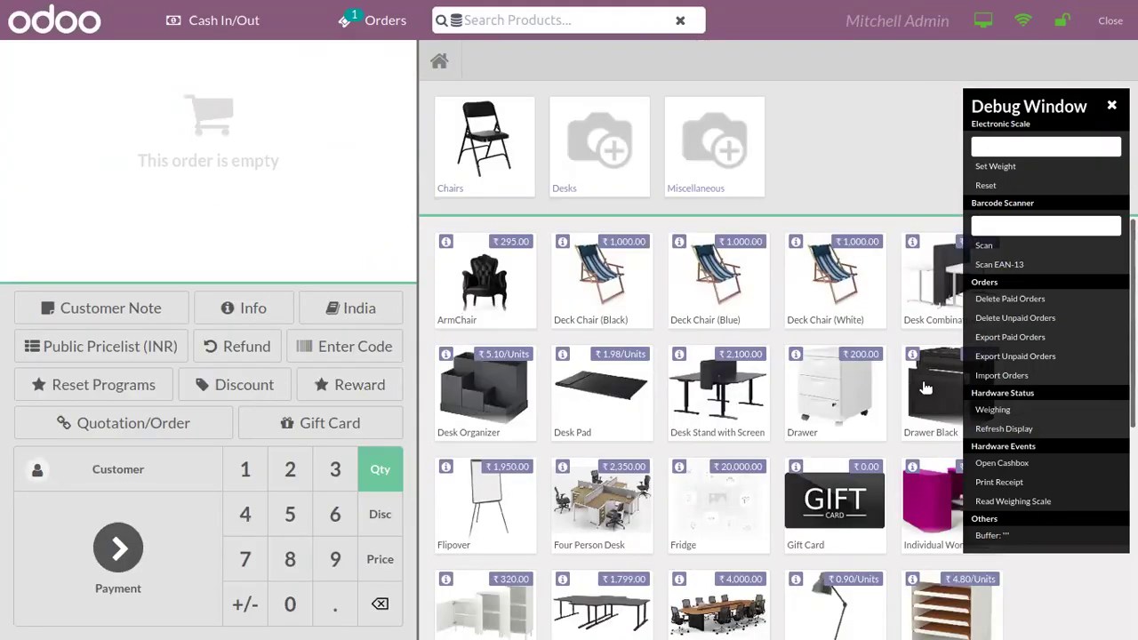
Step: Add 3 Drawer Black to the order and apply the DISC20 code
click(926, 387)
click(926, 388)
click(926, 388)
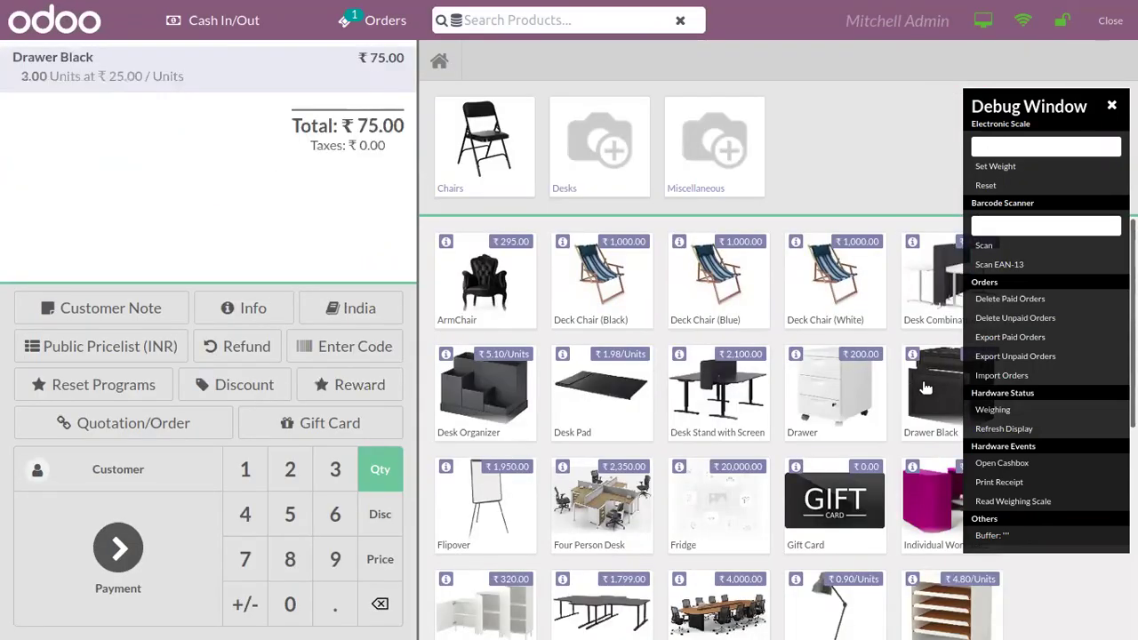
click(400, 346)
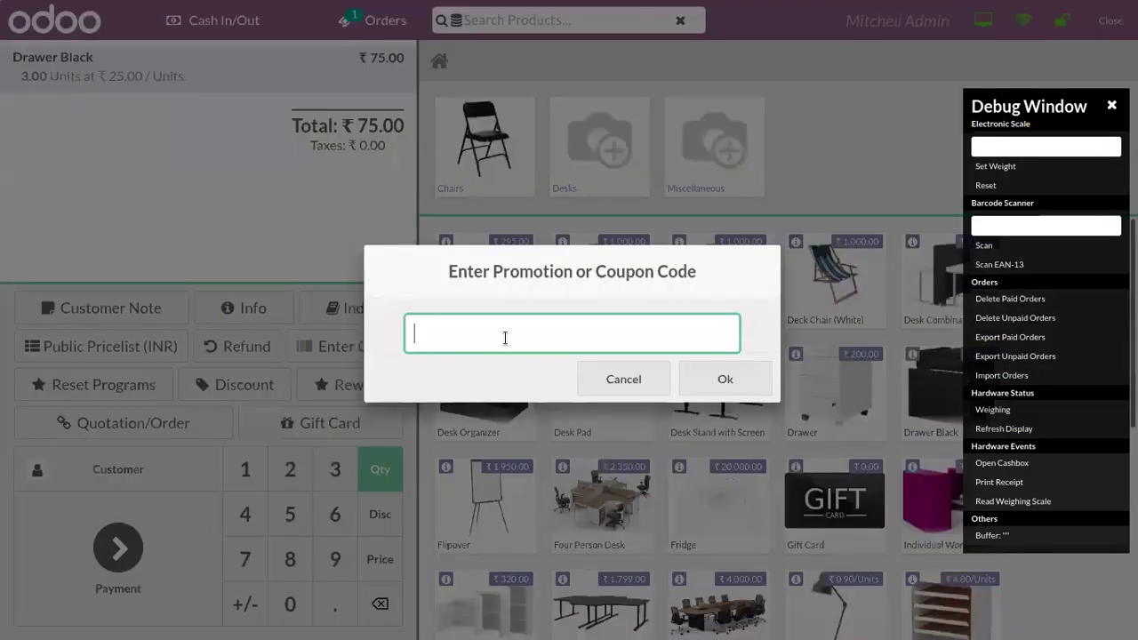
text(DISC20)
click(718, 378)
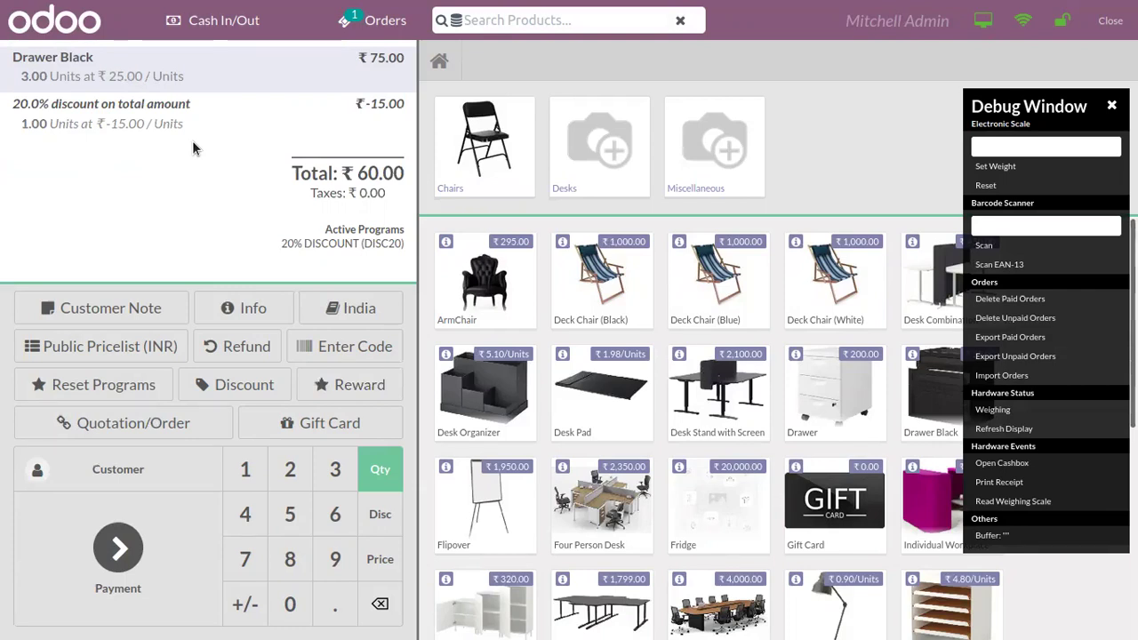
Step: Replace the drawers with 6 Desk Stand with Screen, then check the payment screen
click(380, 604)
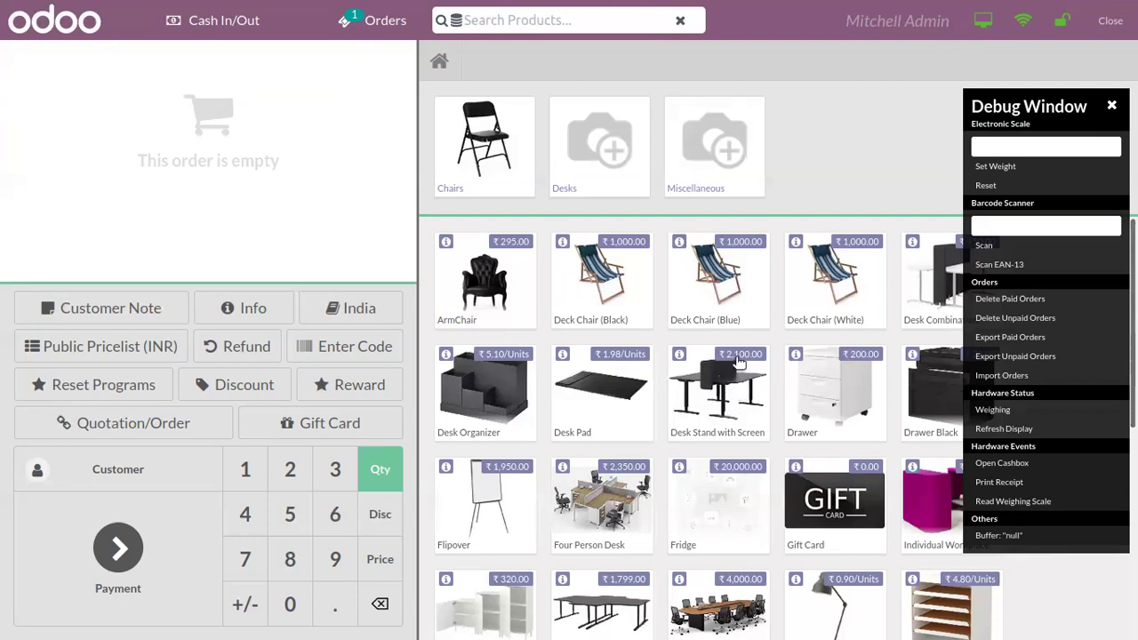
click(733, 384)
click(732, 384)
click(733, 384)
click(733, 384)
click(733, 383)
click(733, 383)
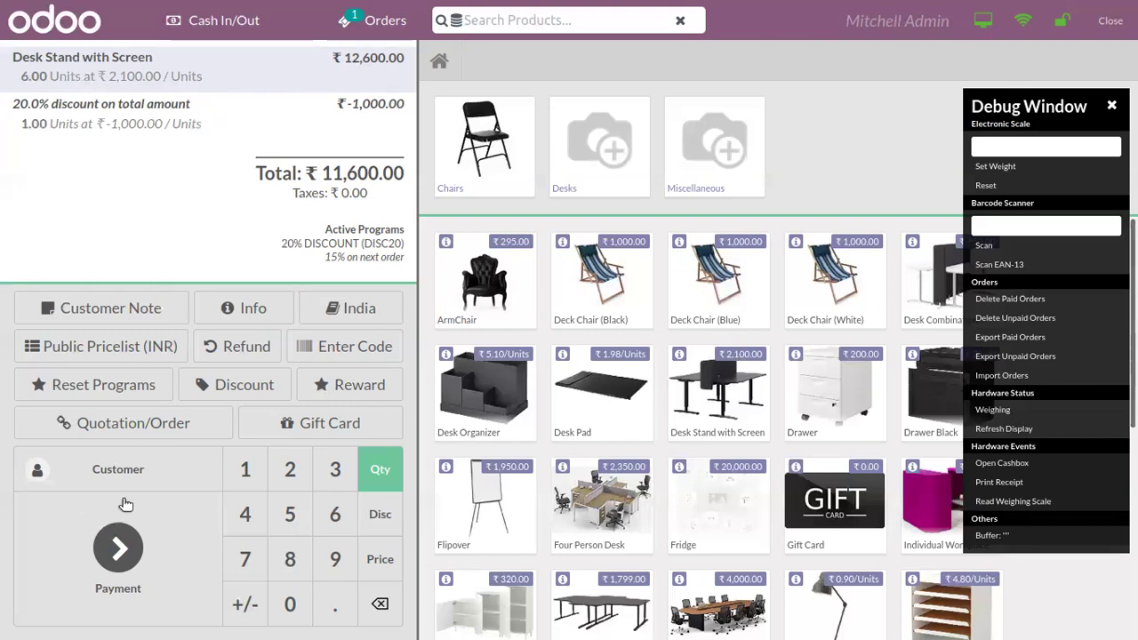
click(124, 546)
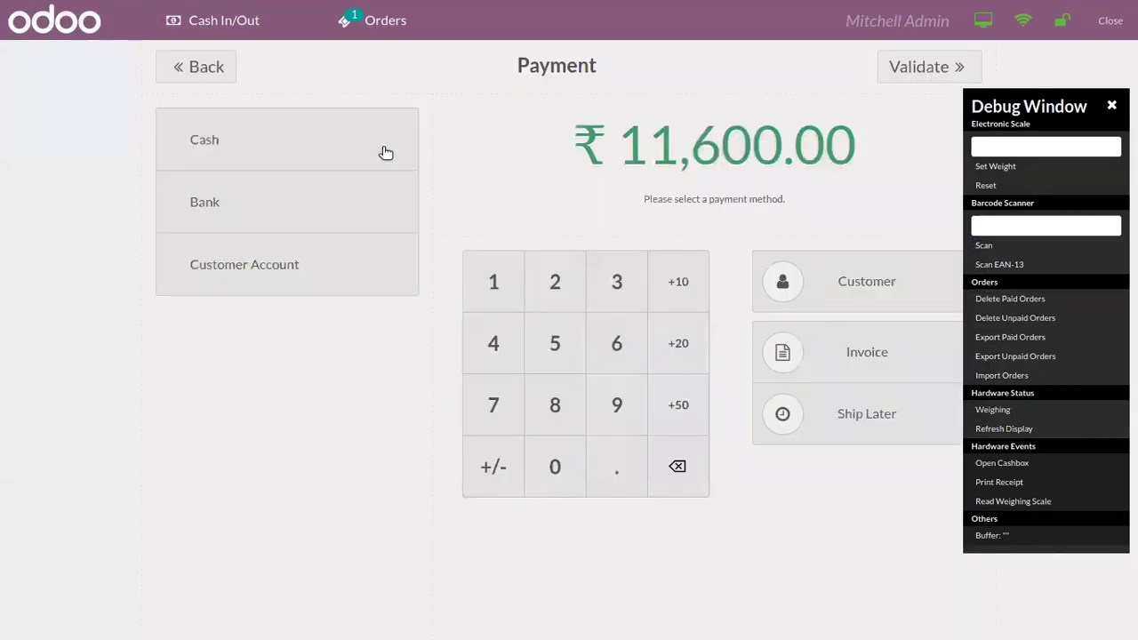
click(197, 67)
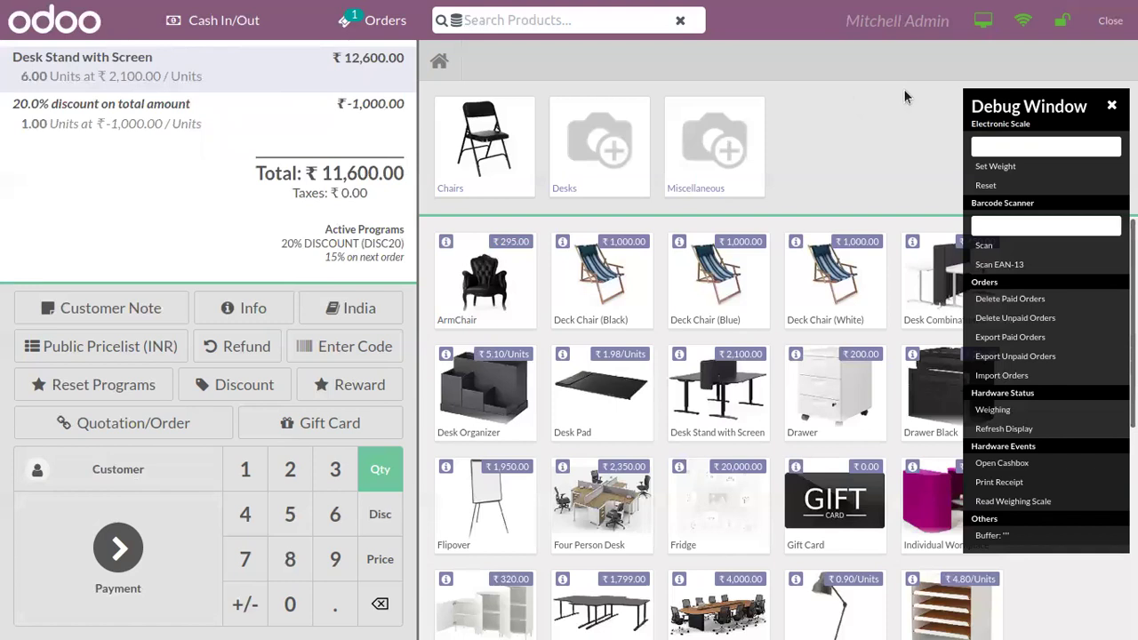
Step: Clear the order lines and close the session with 5170.48 counted in cash
click(381, 604)
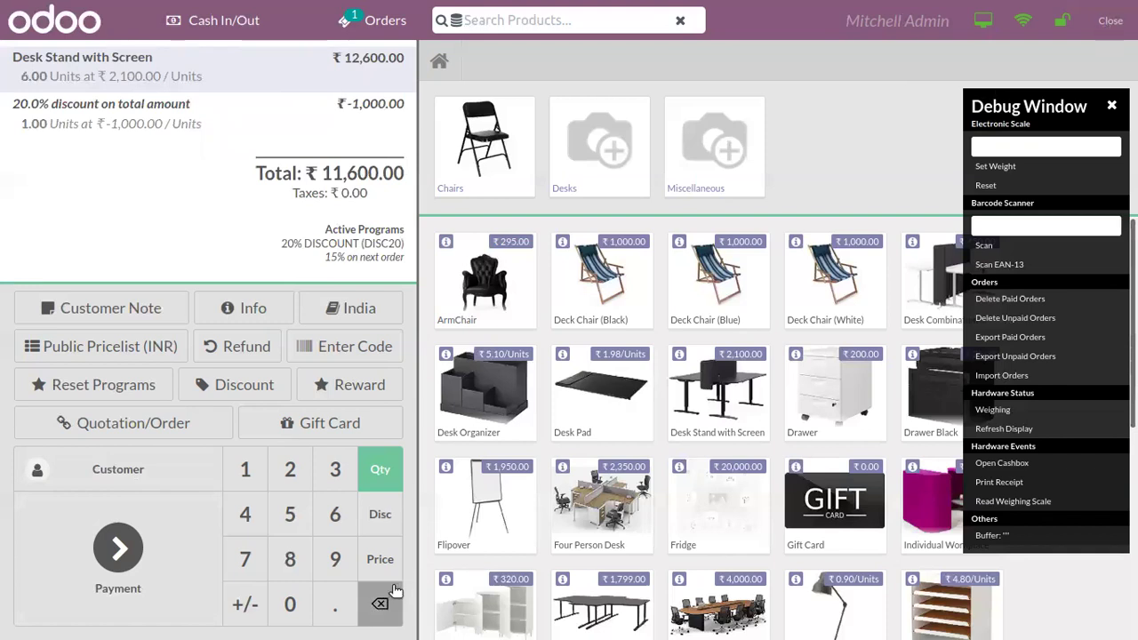
click(381, 604)
click(1103, 25)
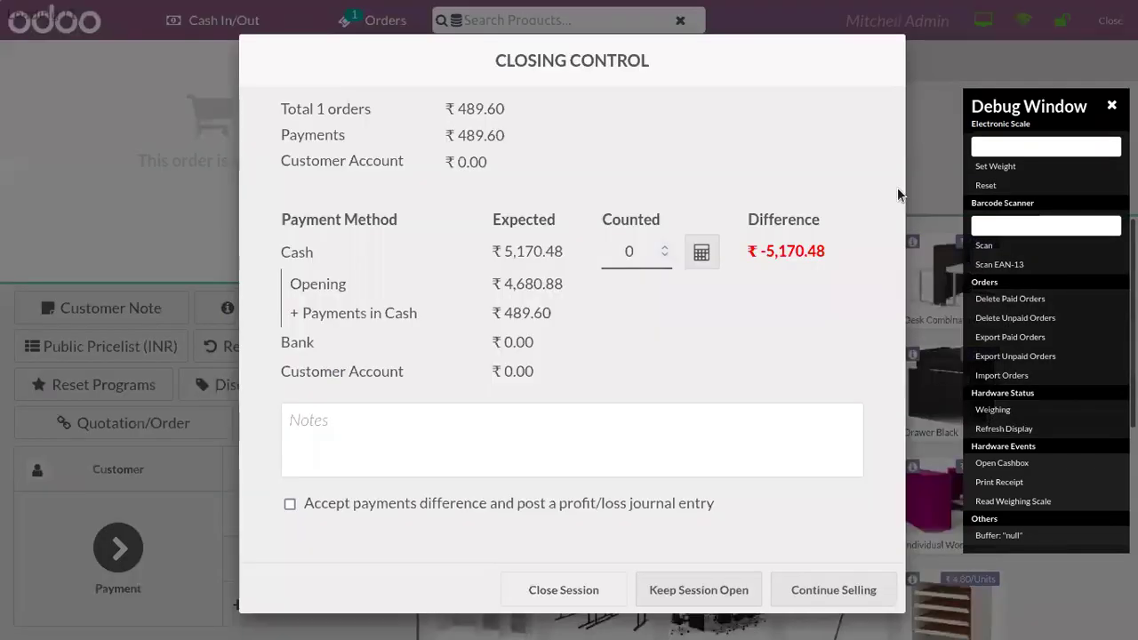
click(641, 256)
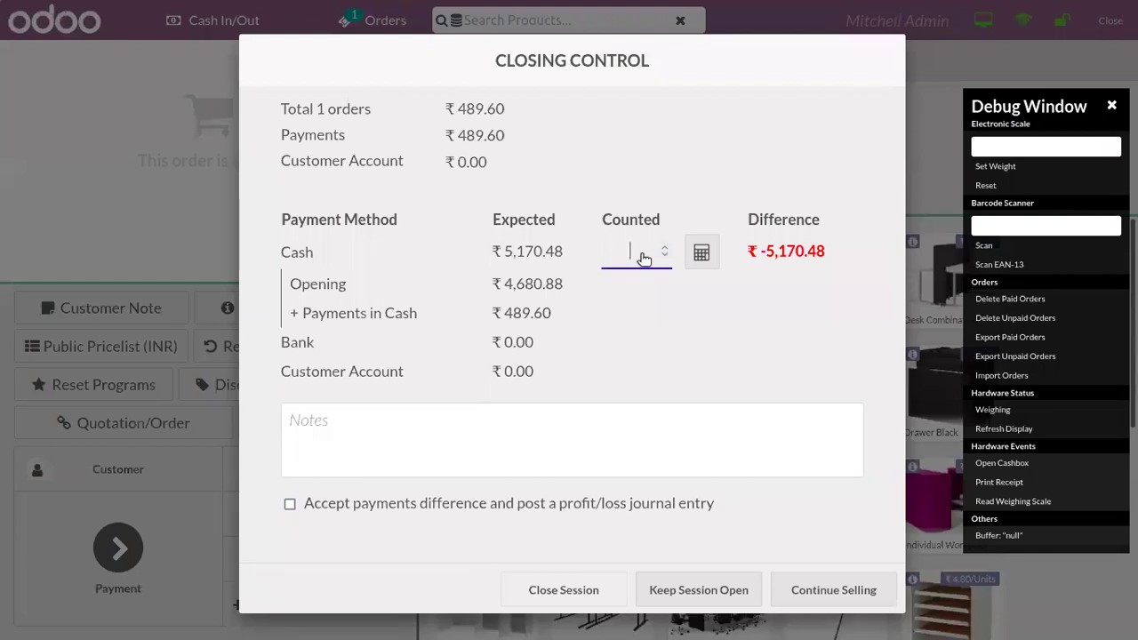
text(5170.4)
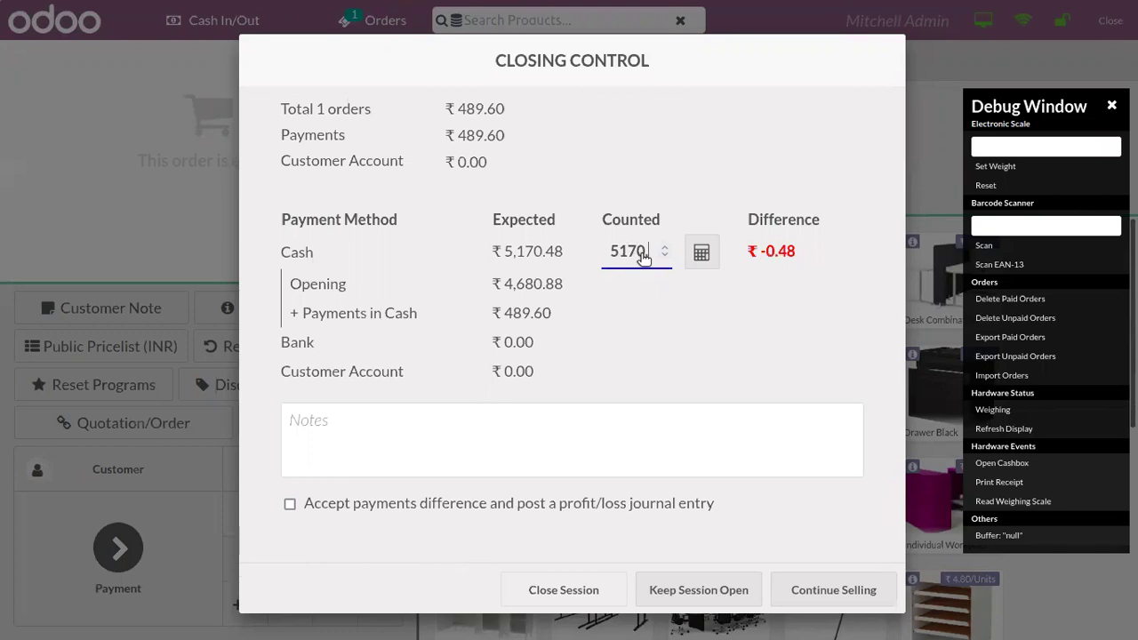
text(8)
click(590, 590)
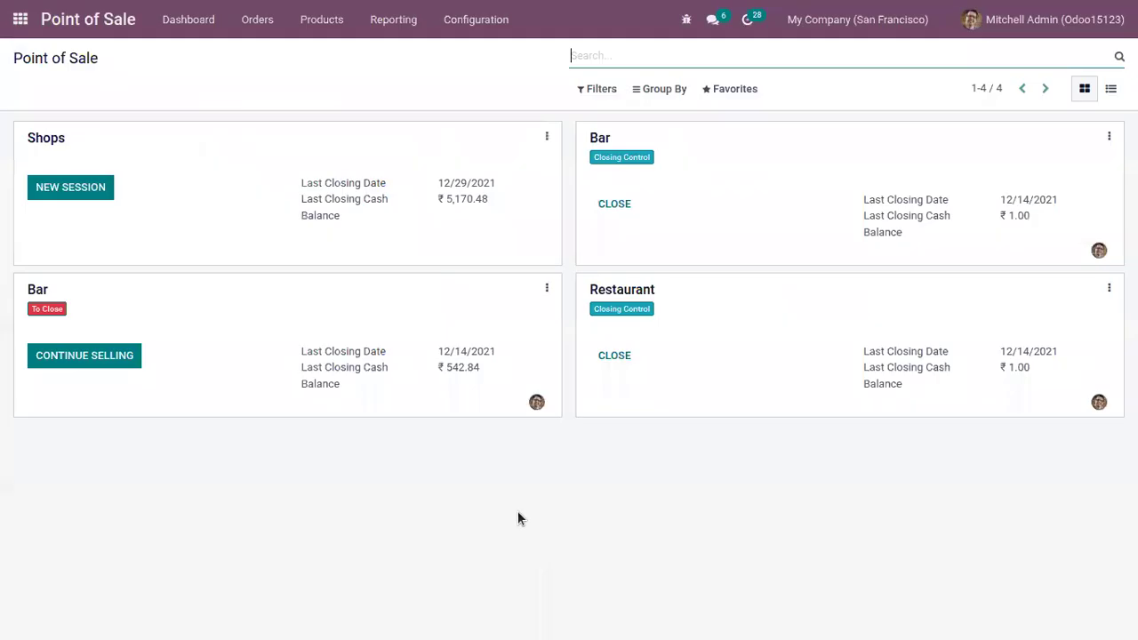
Step: Open the 10% Discount program from Products > Coupon Programs
click(322, 19)
click(343, 161)
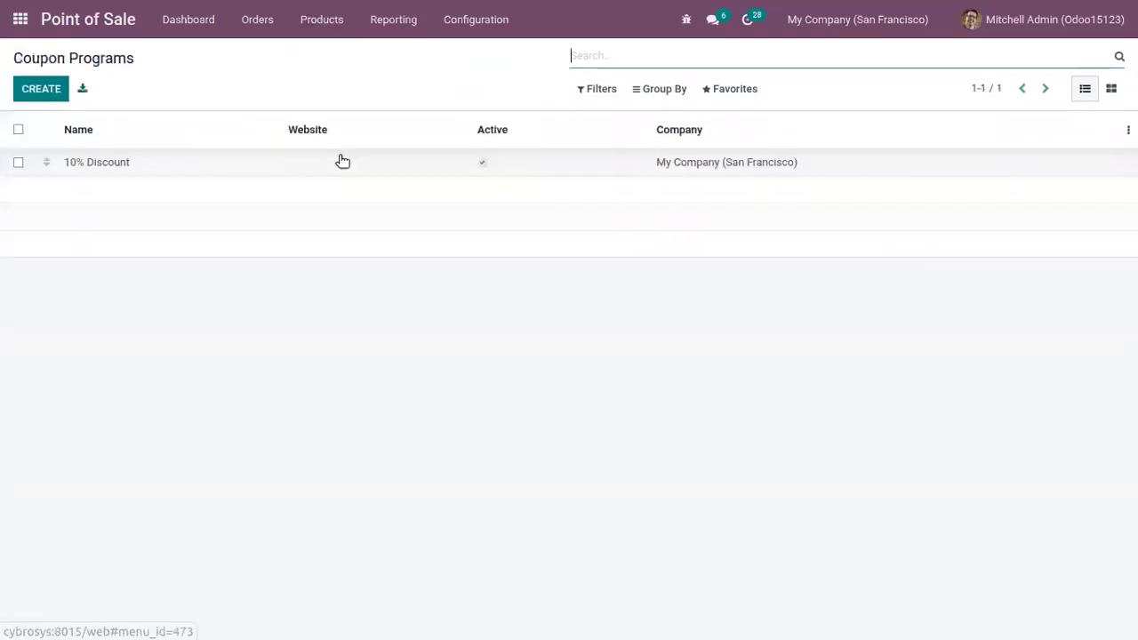
mouse_move(165, 150)
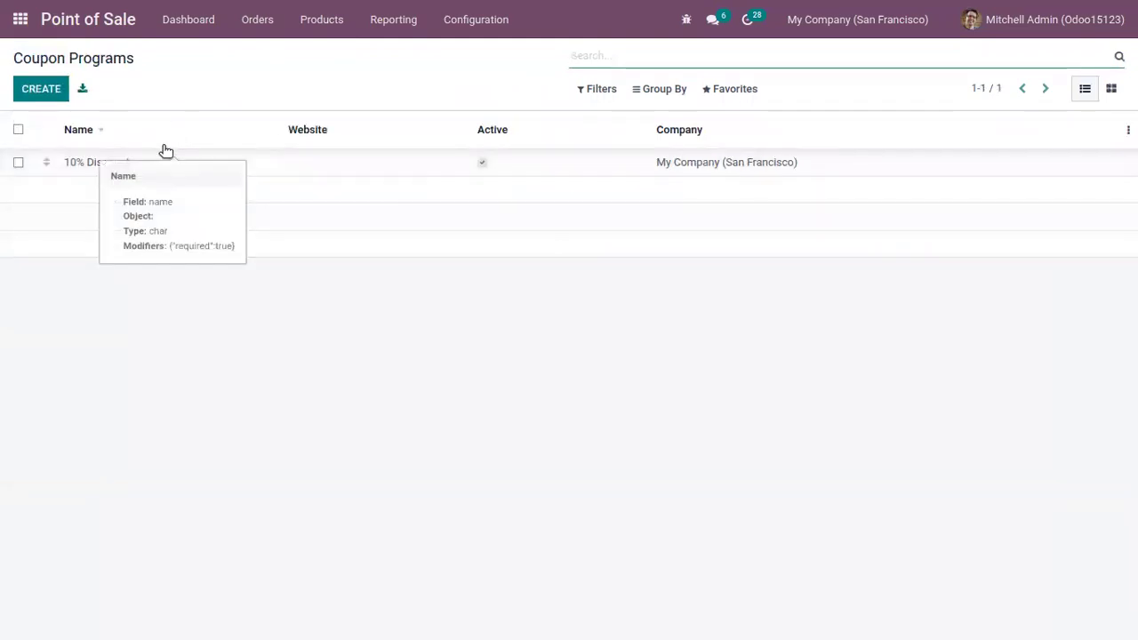
click(165, 163)
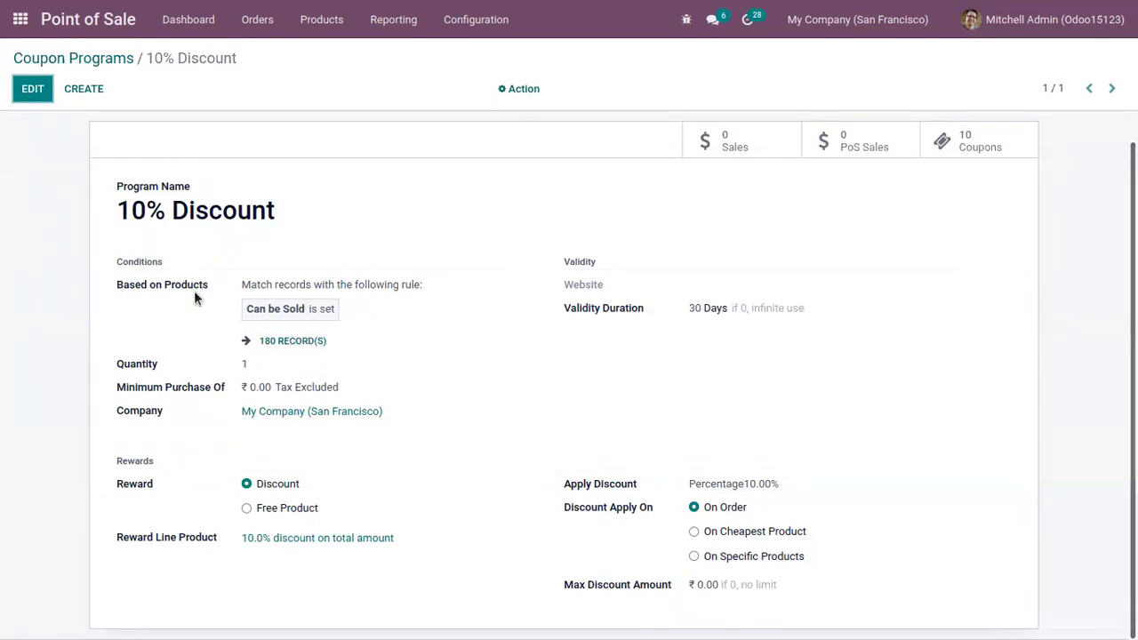
mouse_move(194, 291)
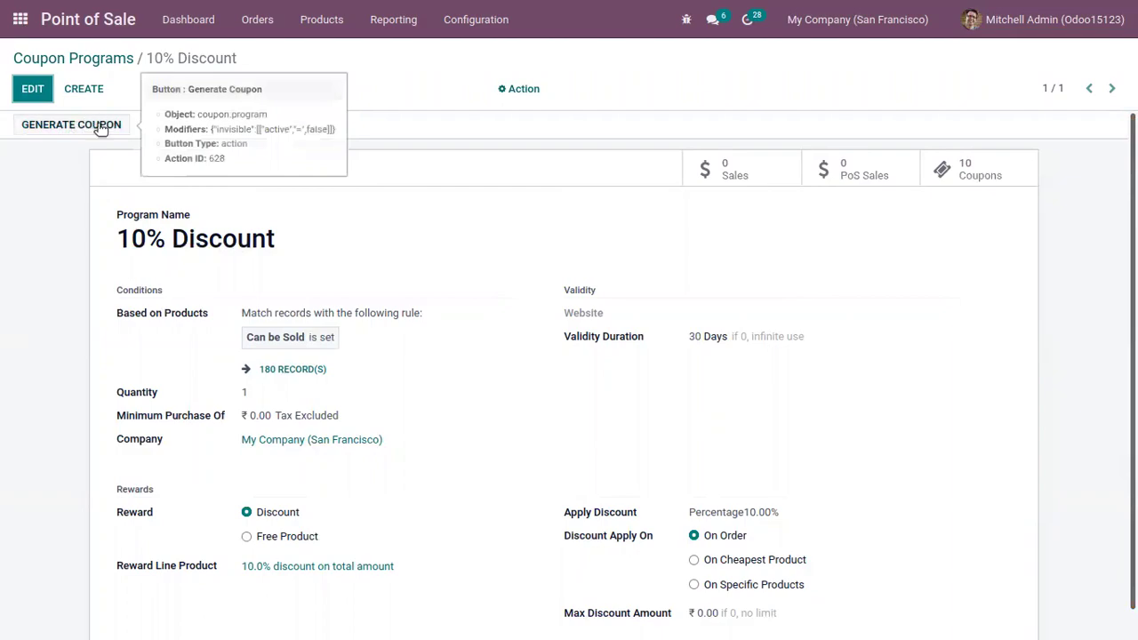
Step: Generate 10 coupons for the 10% Discount program by Number of Coupons
click(89, 125)
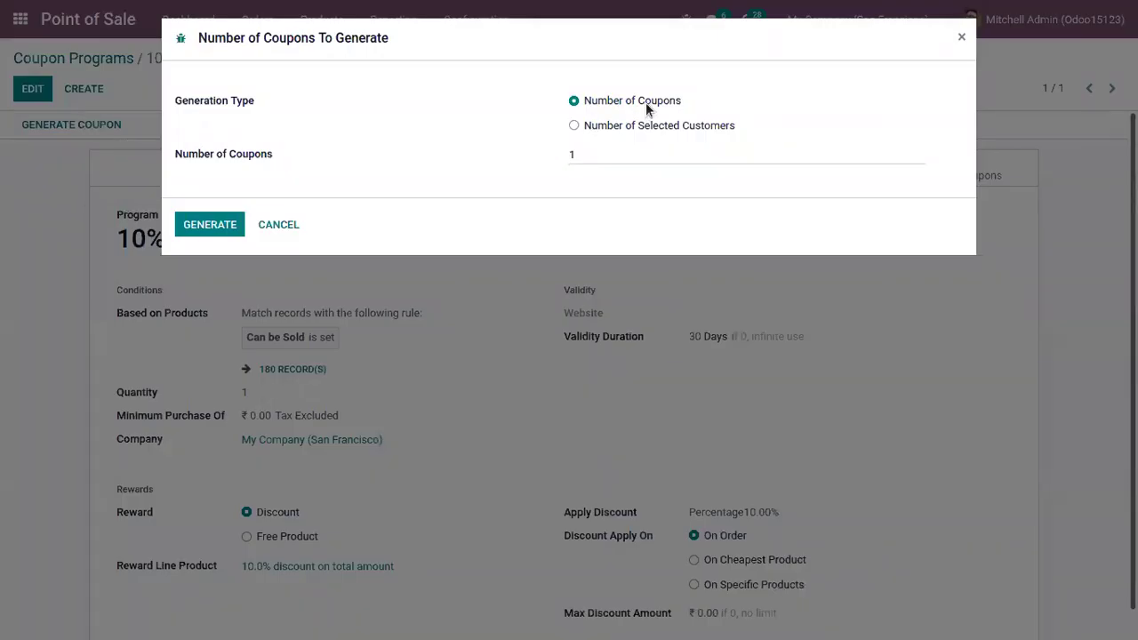
click(607, 155)
key(BackSpace)
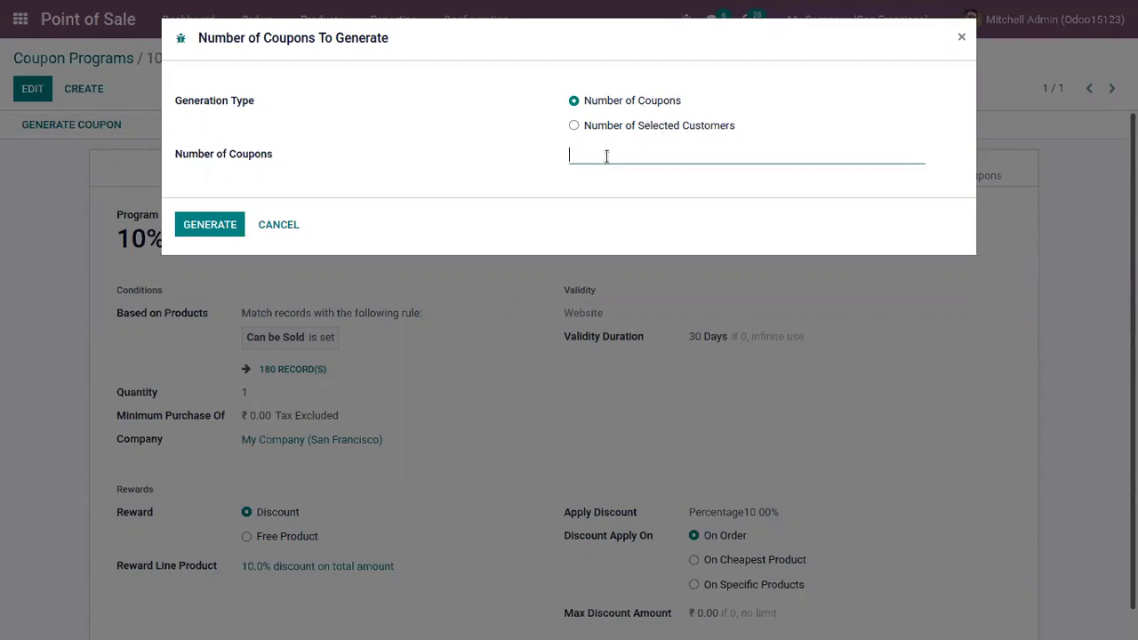
click(637, 123)
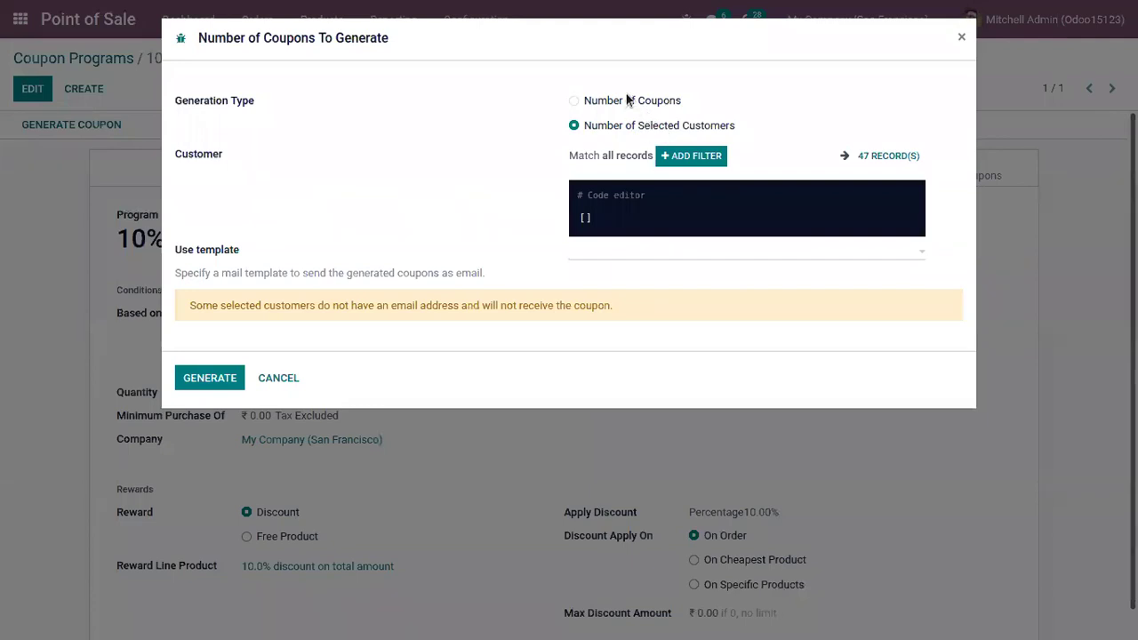
click(627, 99)
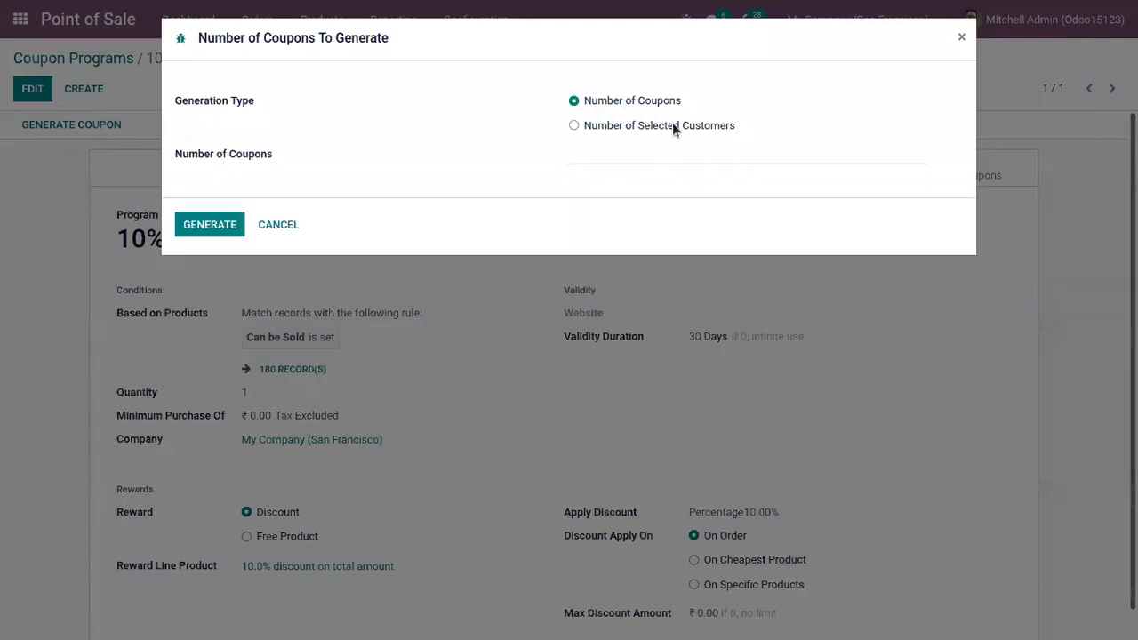
click(672, 125)
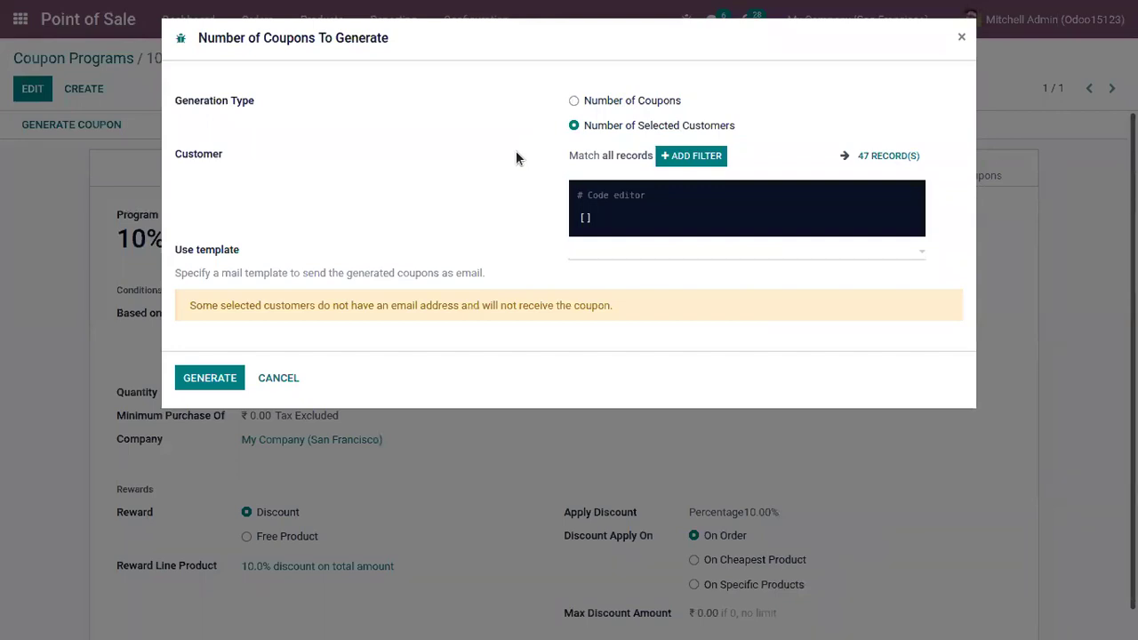
click(616, 101)
click(620, 153)
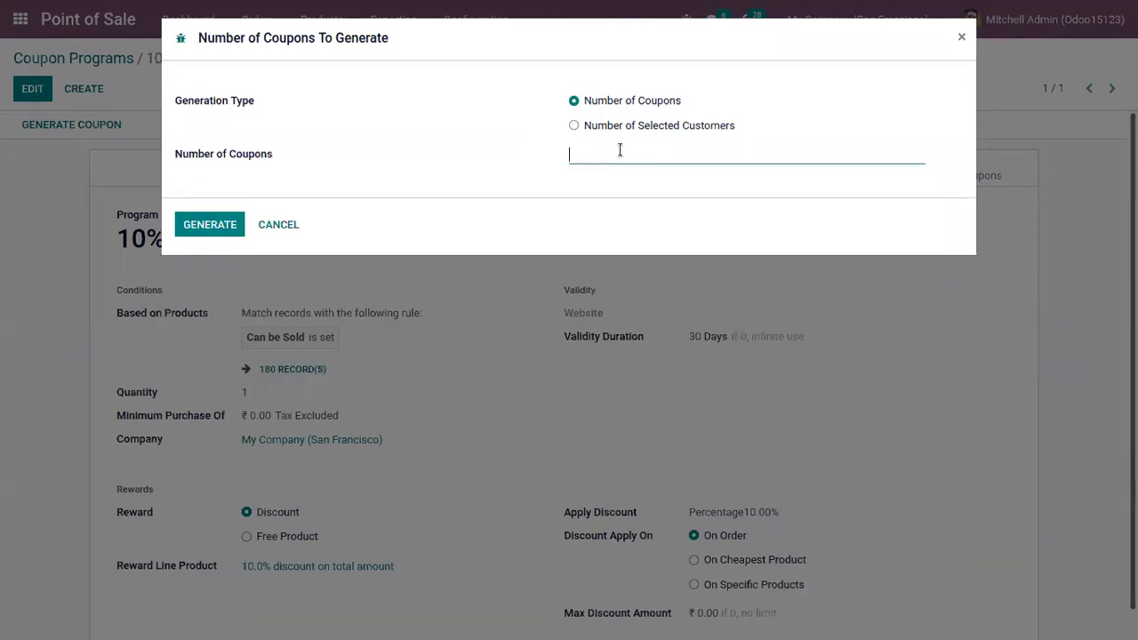
text(10)
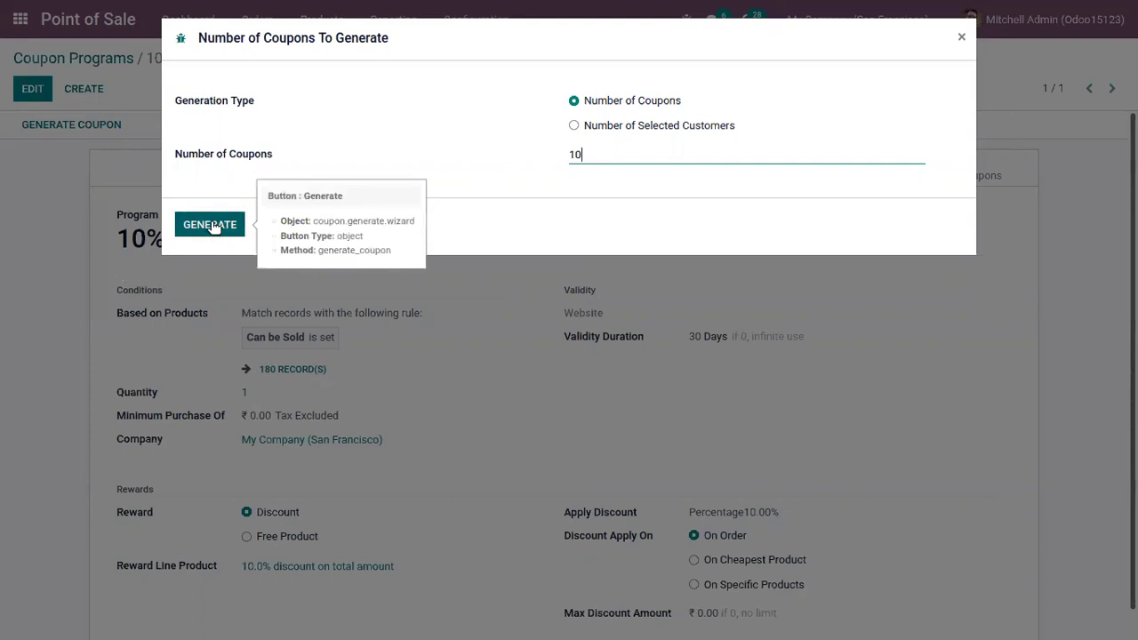
click(211, 226)
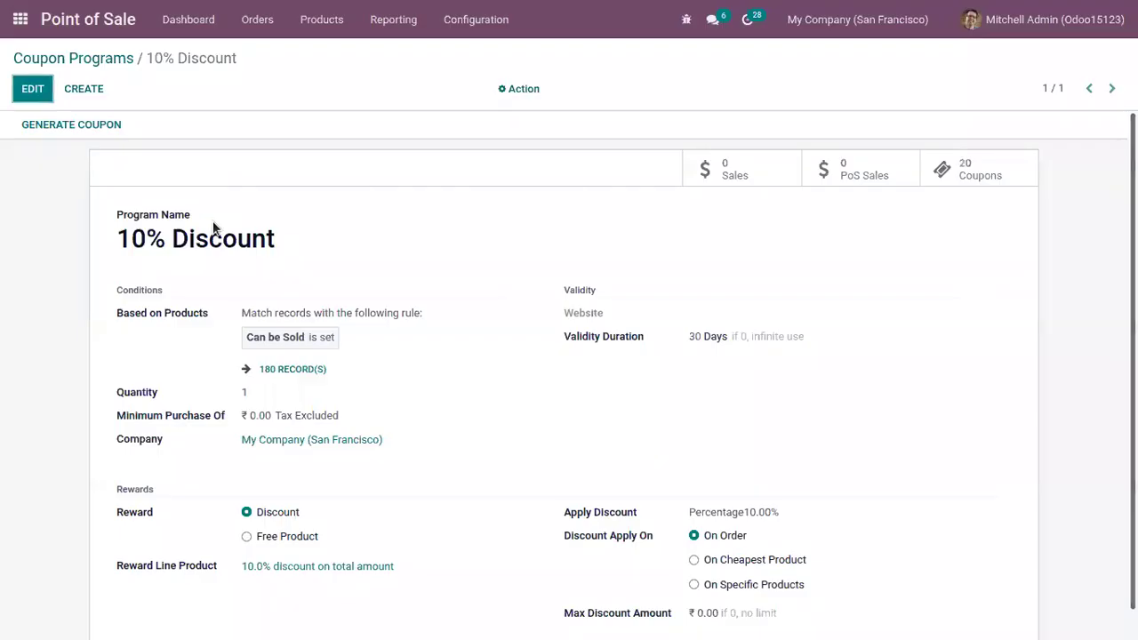
Step: Copy the code of the first coupon in the program's coupon list
click(930, 171)
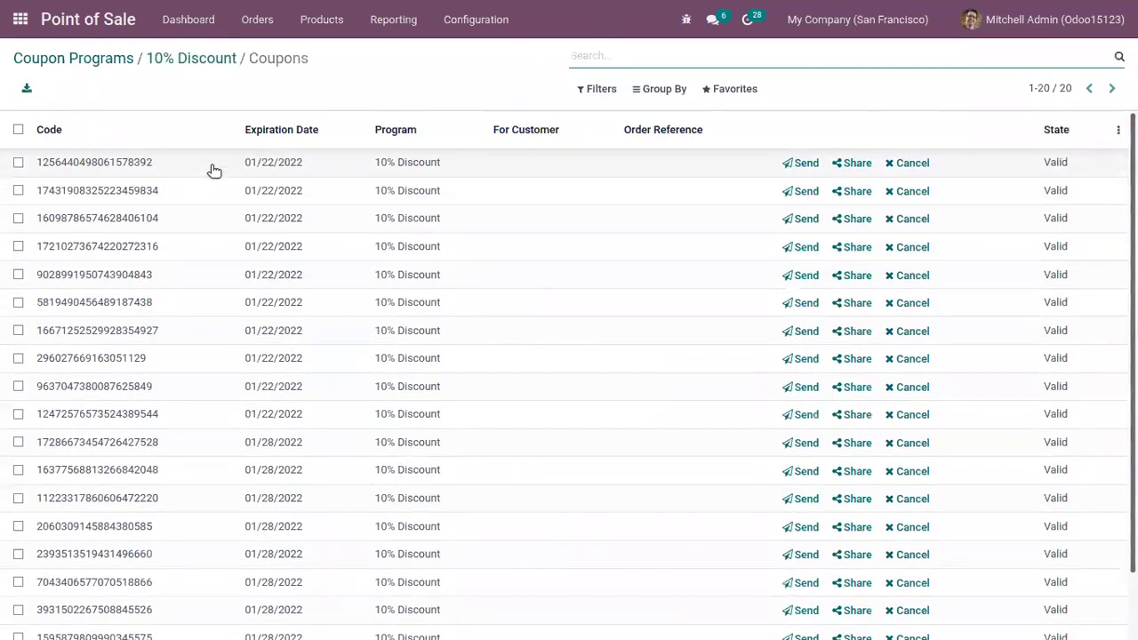
click(209, 163)
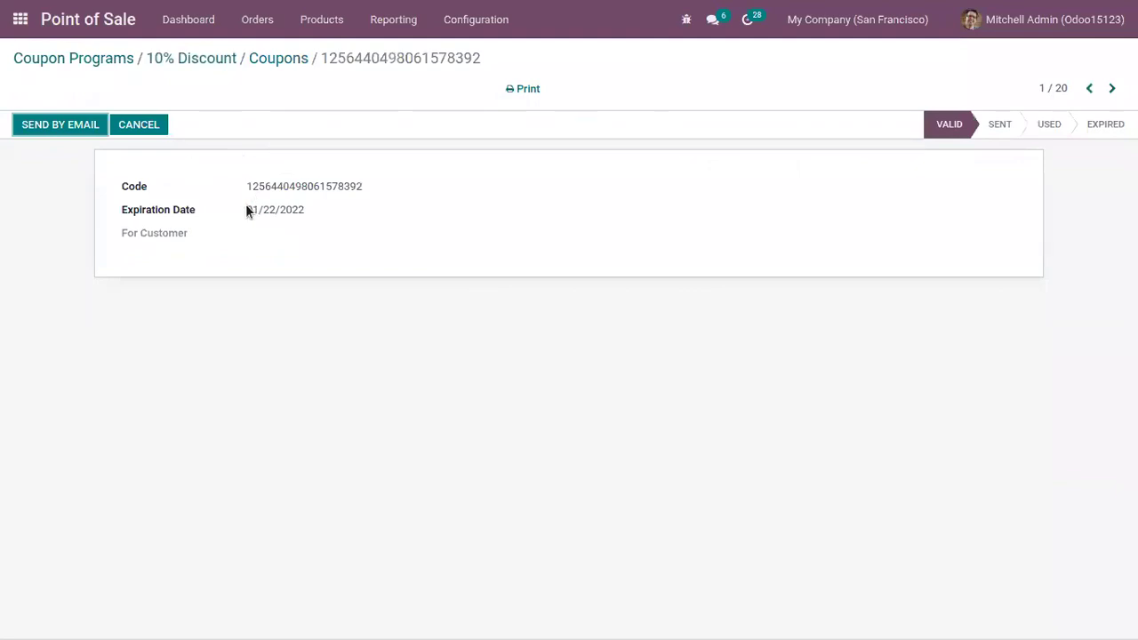
drag(246, 186, 387, 186)
right_click(325, 185)
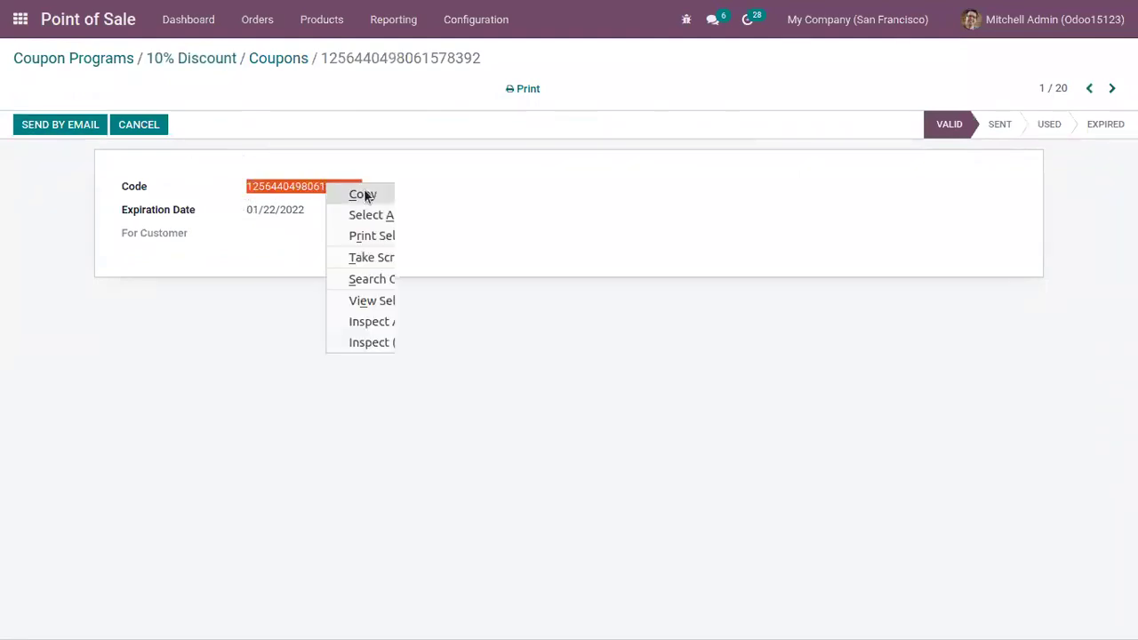
click(363, 195)
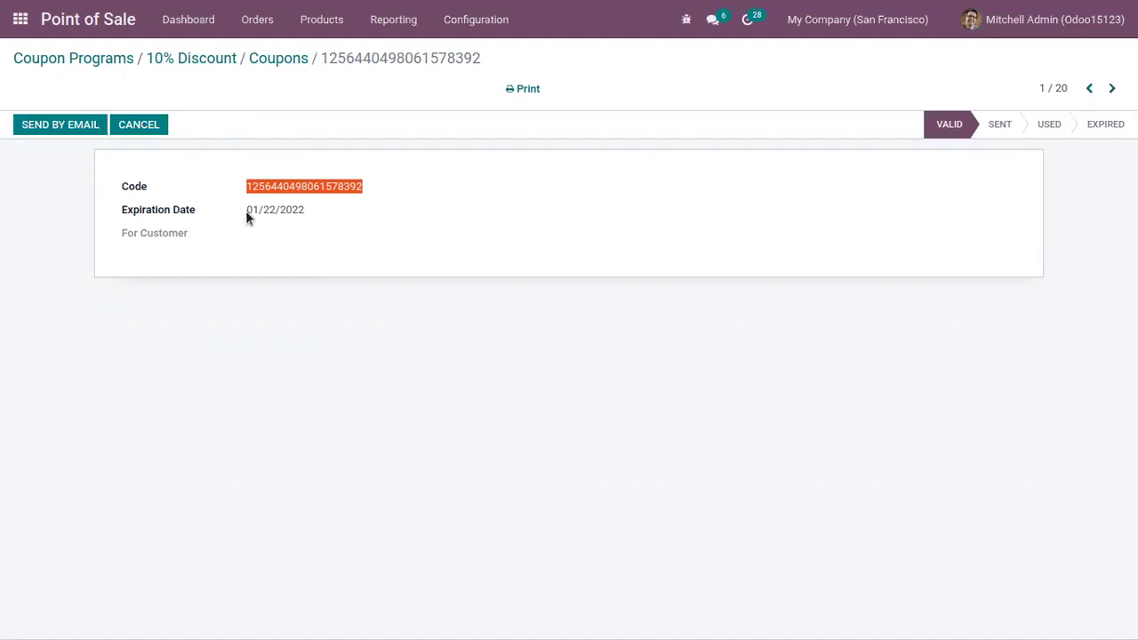
drag(247, 214, 298, 213)
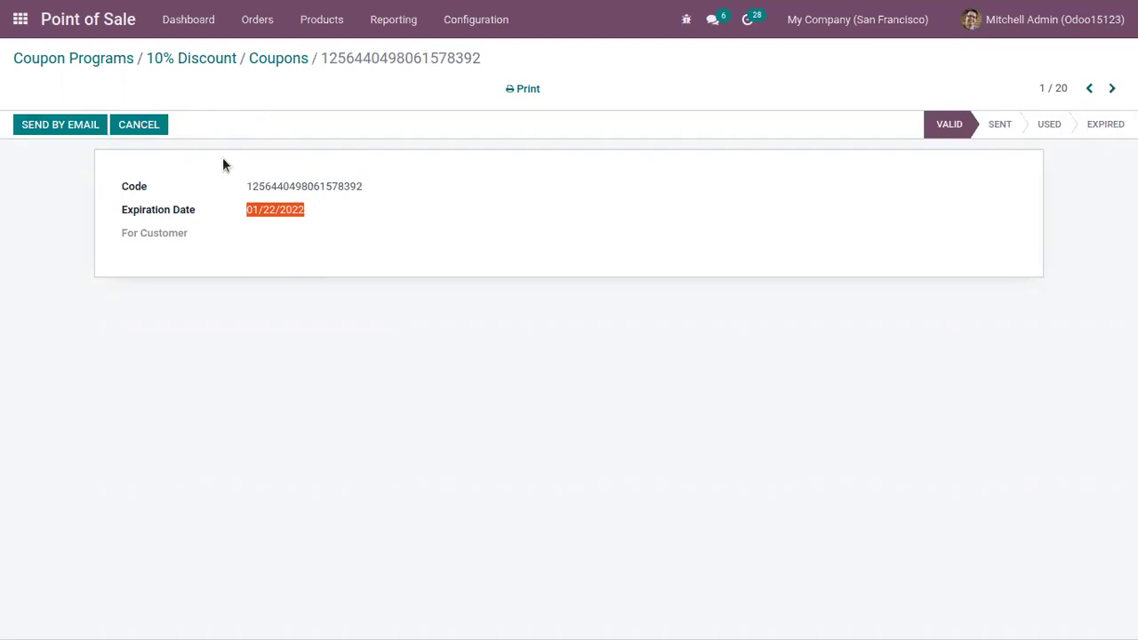
double_click(310, 186)
right_click(309, 186)
click(342, 193)
Step: Navigate back through the breadcrumbs to the Coupon Programs list
click(276, 58)
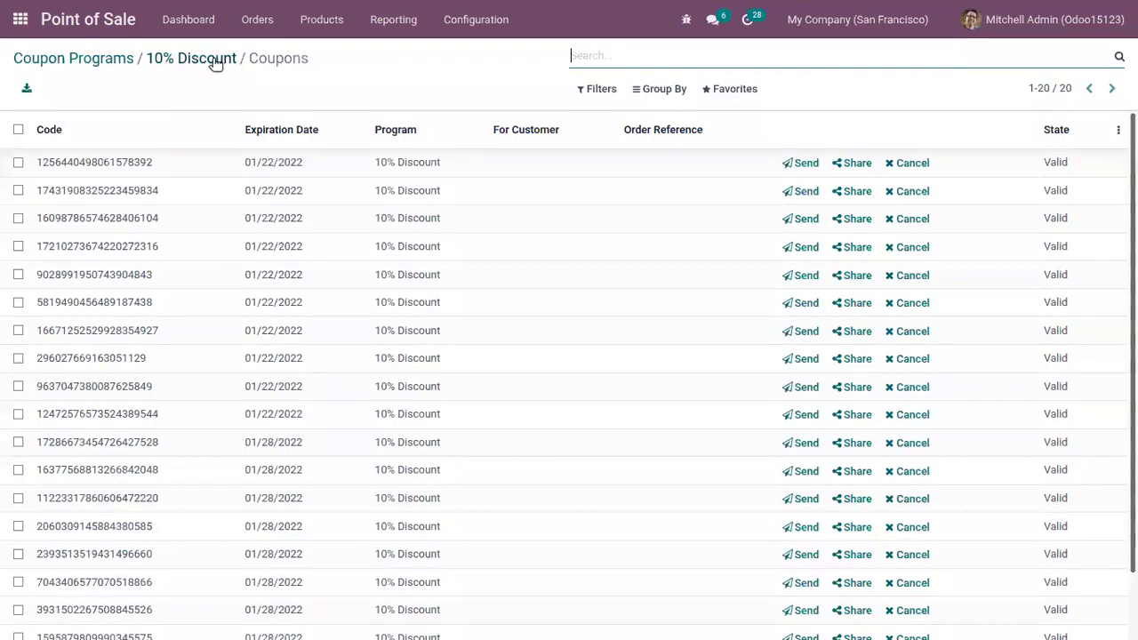
click(214, 57)
click(102, 57)
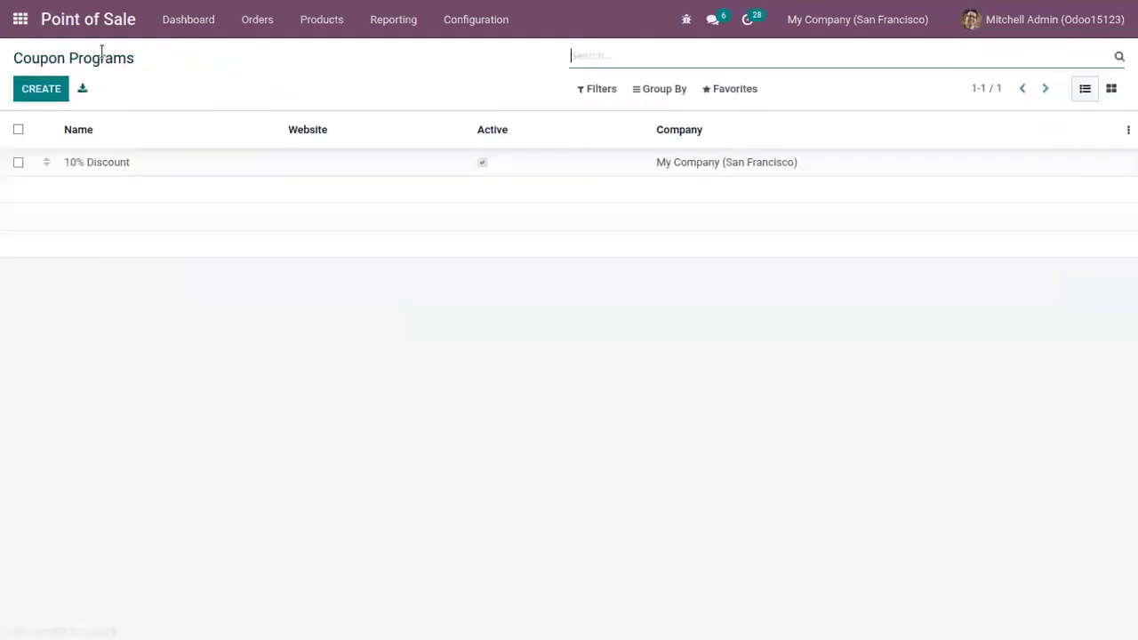
Step: Check Coupons & Promotions in the Shops settings, then return to the dashboard
click(180, 25)
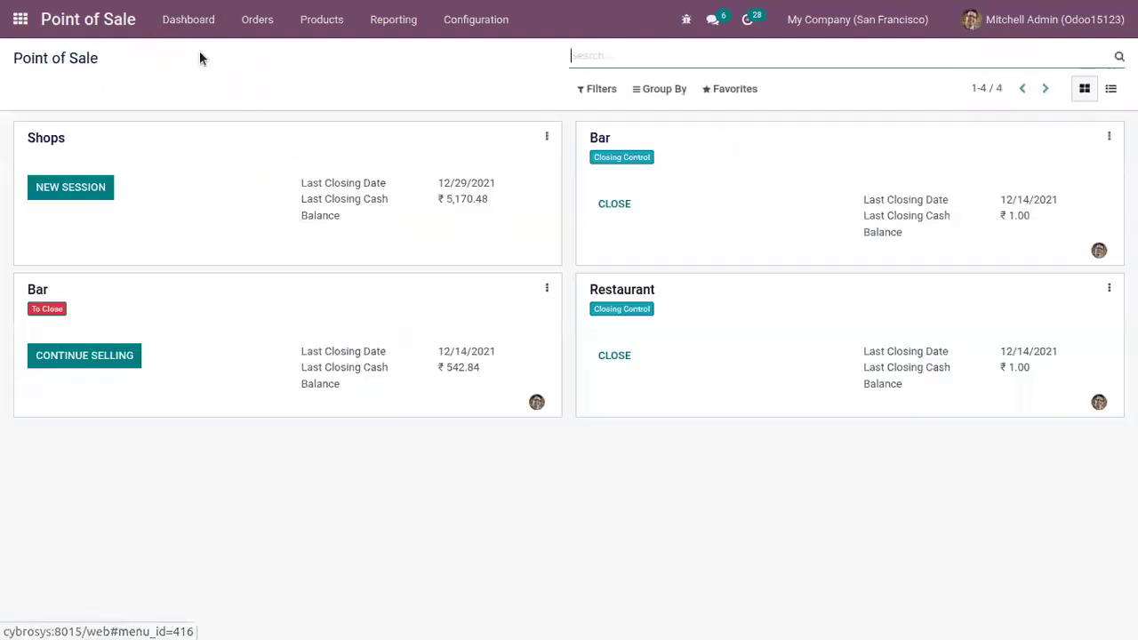
click(547, 137)
click(257, 264)
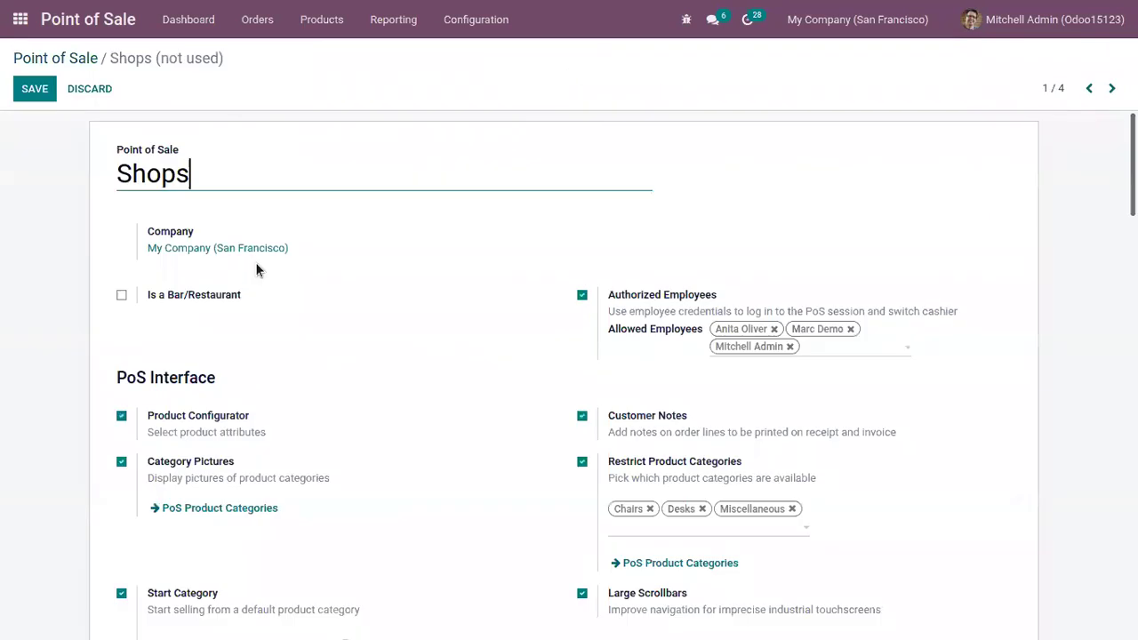
scroll(256, 267, down, 10)
scroll(167, 219, down, 4)
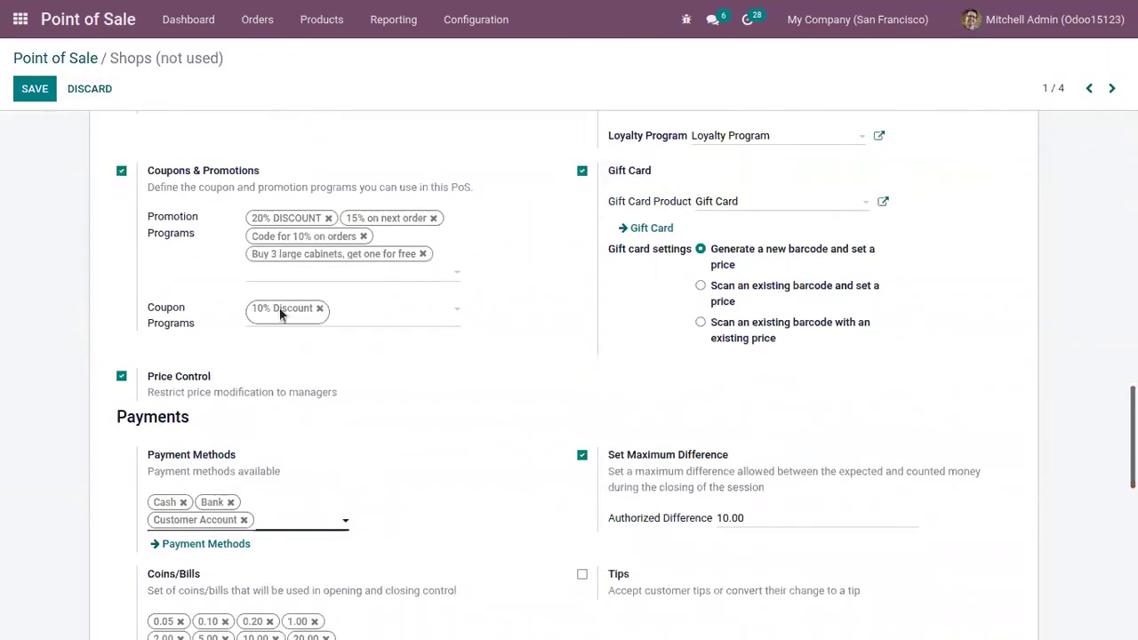
click(69, 59)
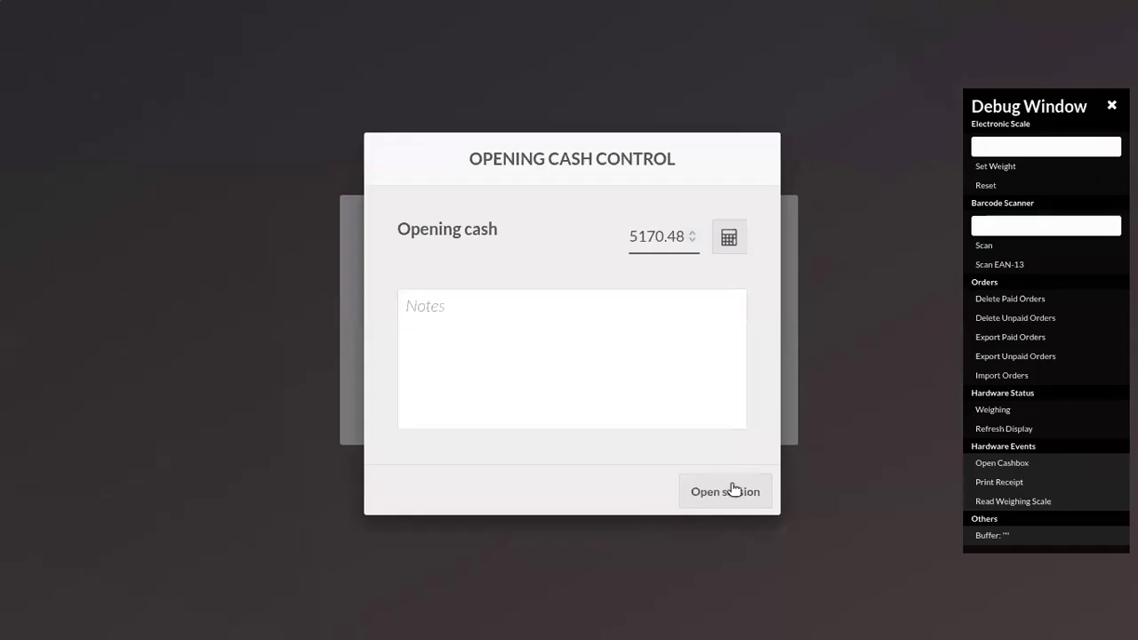
Step: Log in to the Shops session as the cashier, entering the cashier password
click(734, 489)
click(673, 330)
click(607, 365)
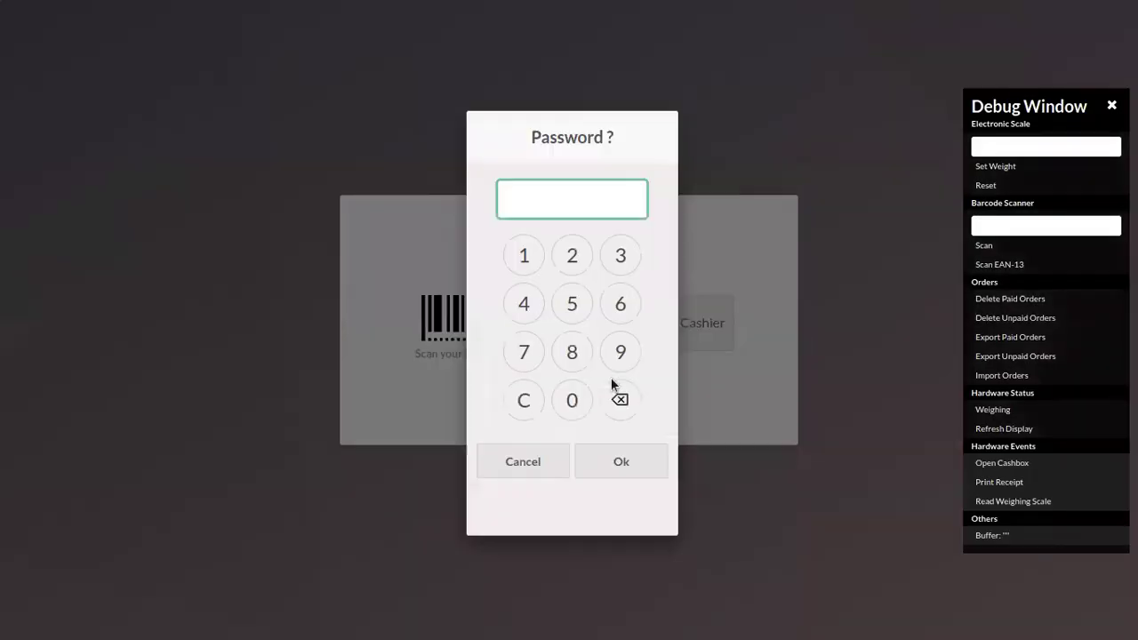
text(0000)
click(620, 469)
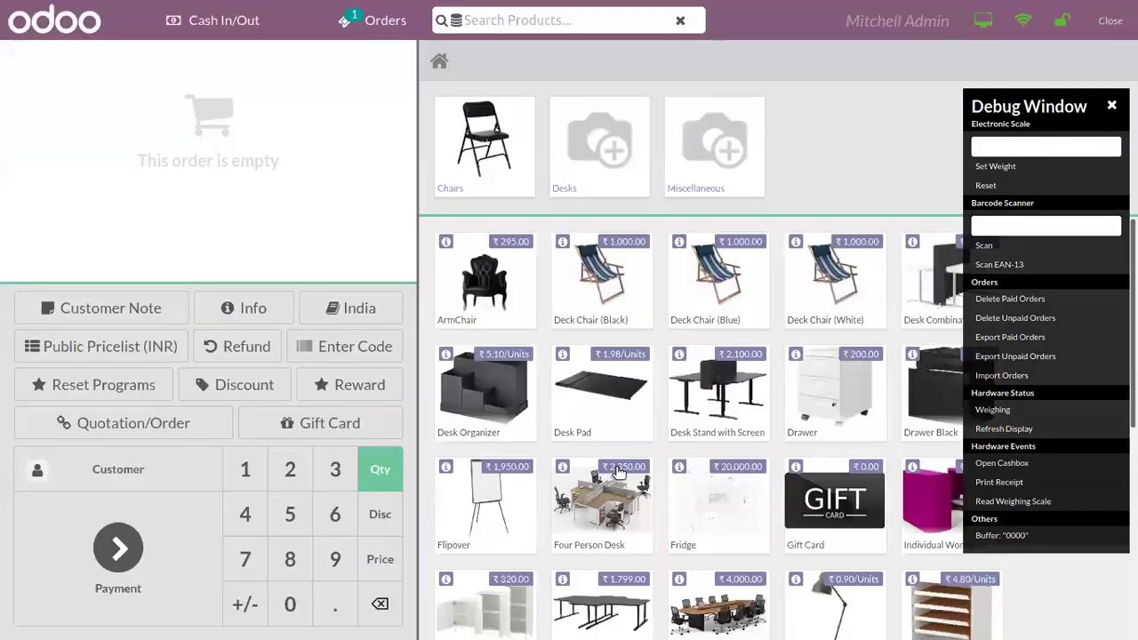
Step: Add an ArmChair to the order and assign a customer to it
click(506, 311)
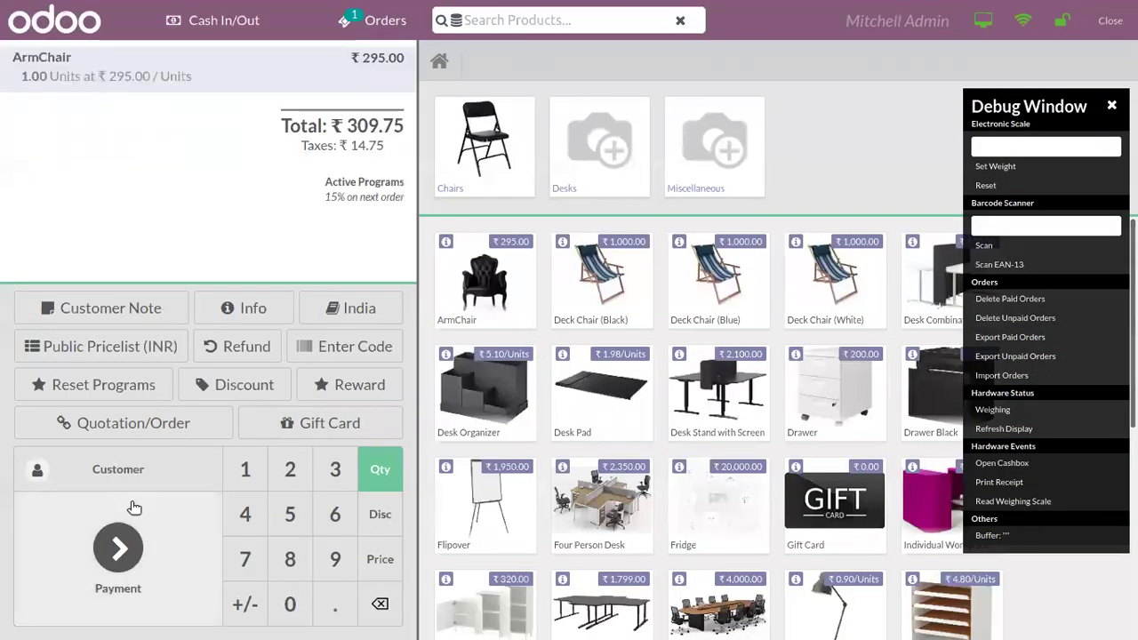
click(125, 472)
click(179, 402)
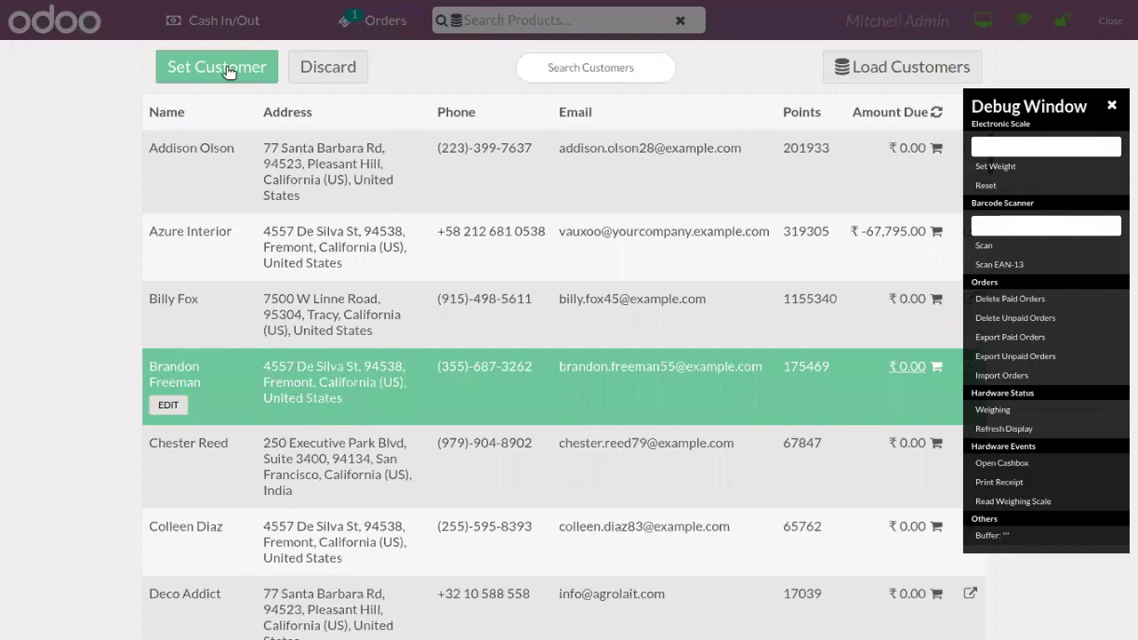
click(229, 66)
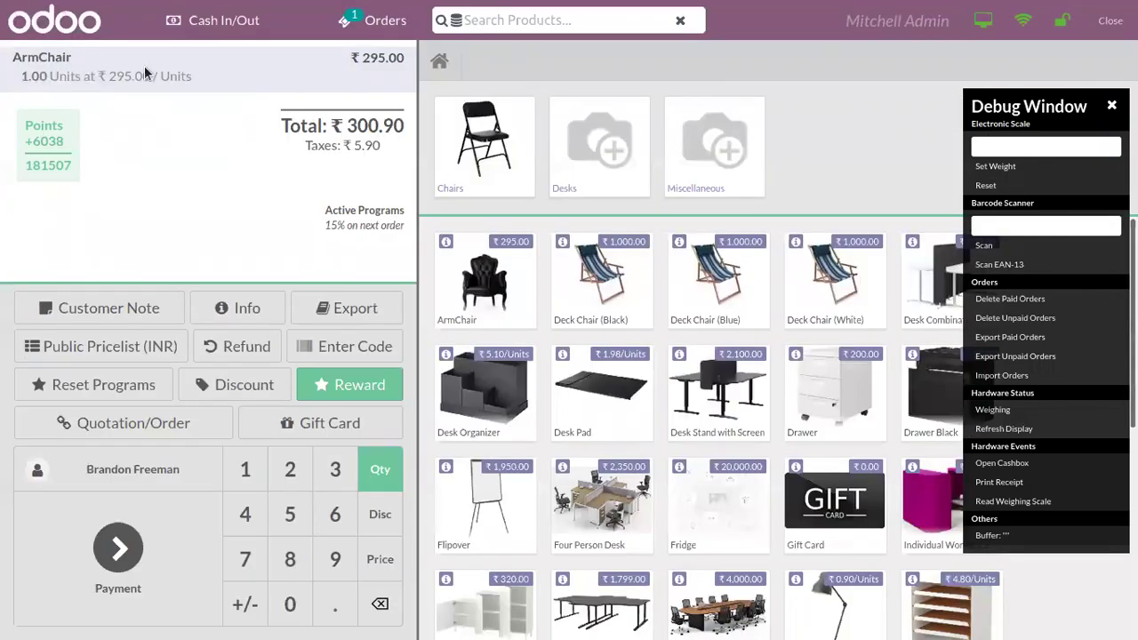
Step: Redeem the copied 10% Discount coupon code, taking ₹29.50 off for a ₹270.81 total
click(351, 346)
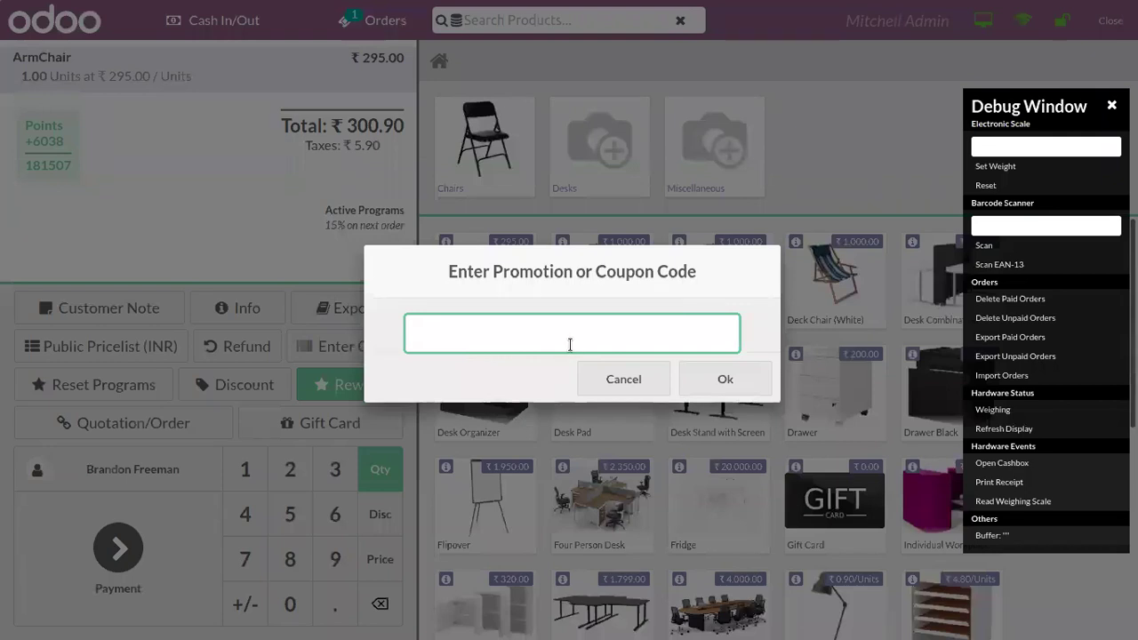
key(ctrl+v)
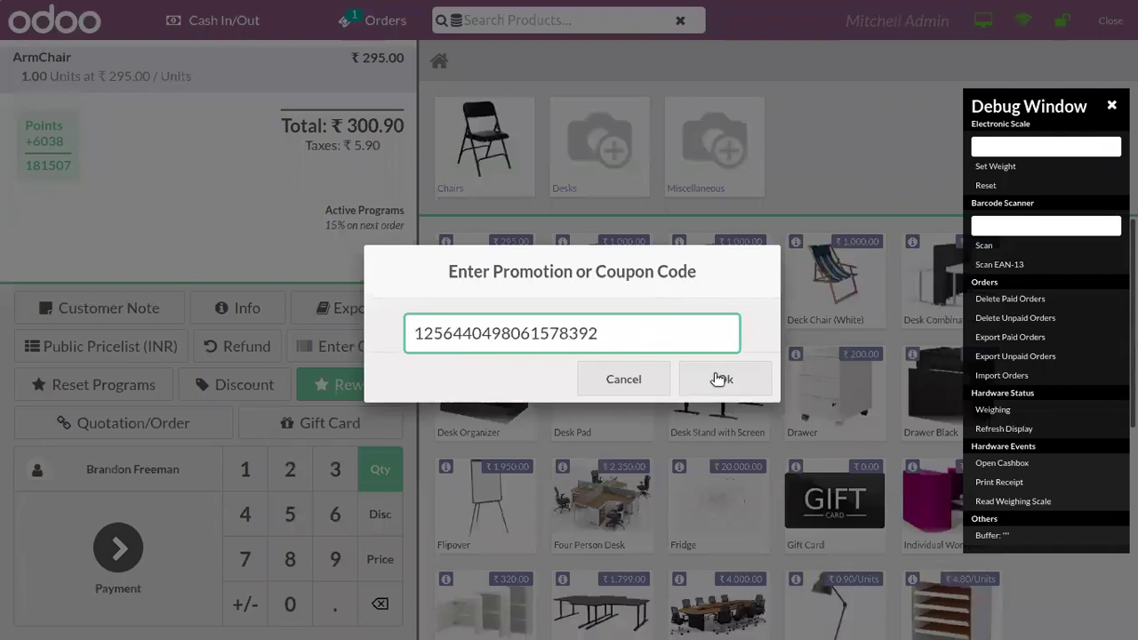
click(721, 379)
drag(417, 209, 410, 149)
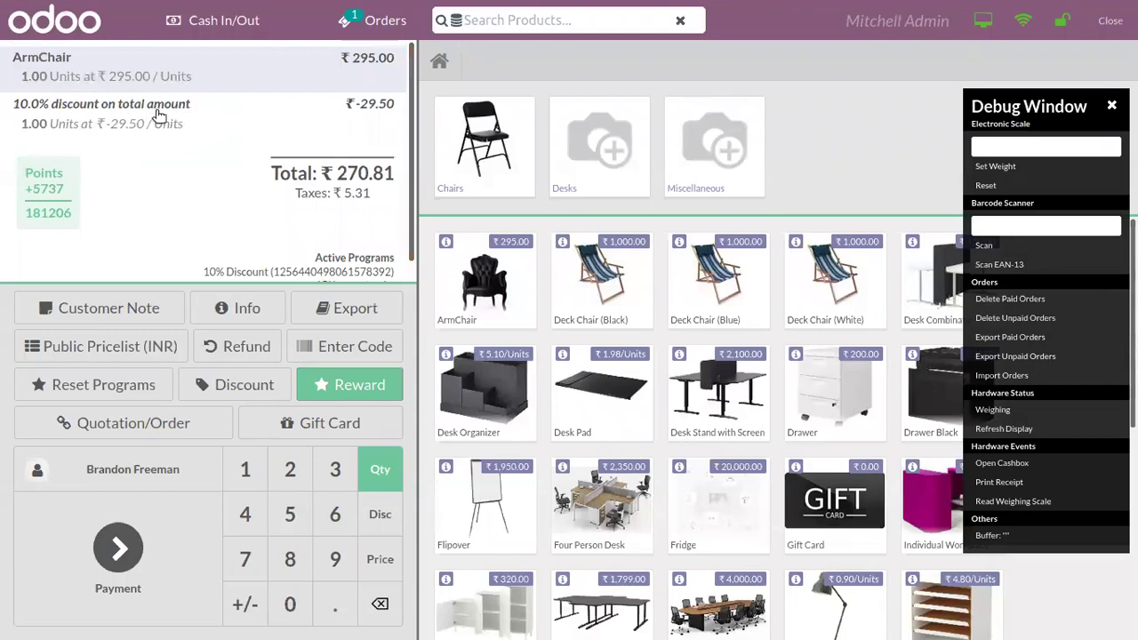
Step: Pay the ₹270.81 order in cash, validate it, and skip receipt printing
click(147, 550)
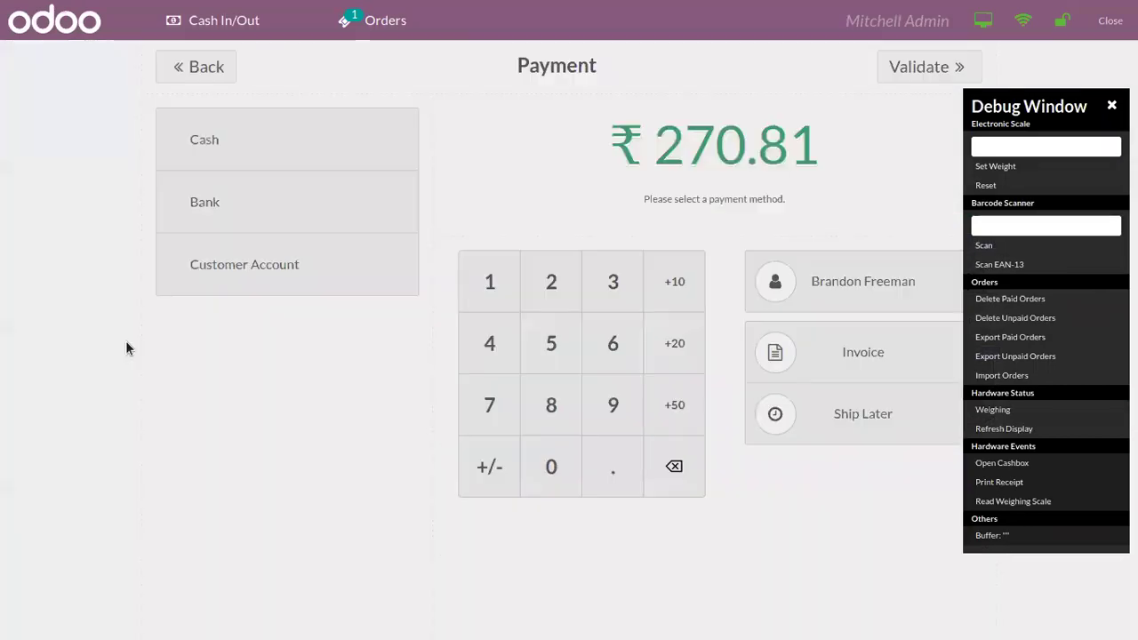
click(261, 155)
click(920, 69)
click(837, 511)
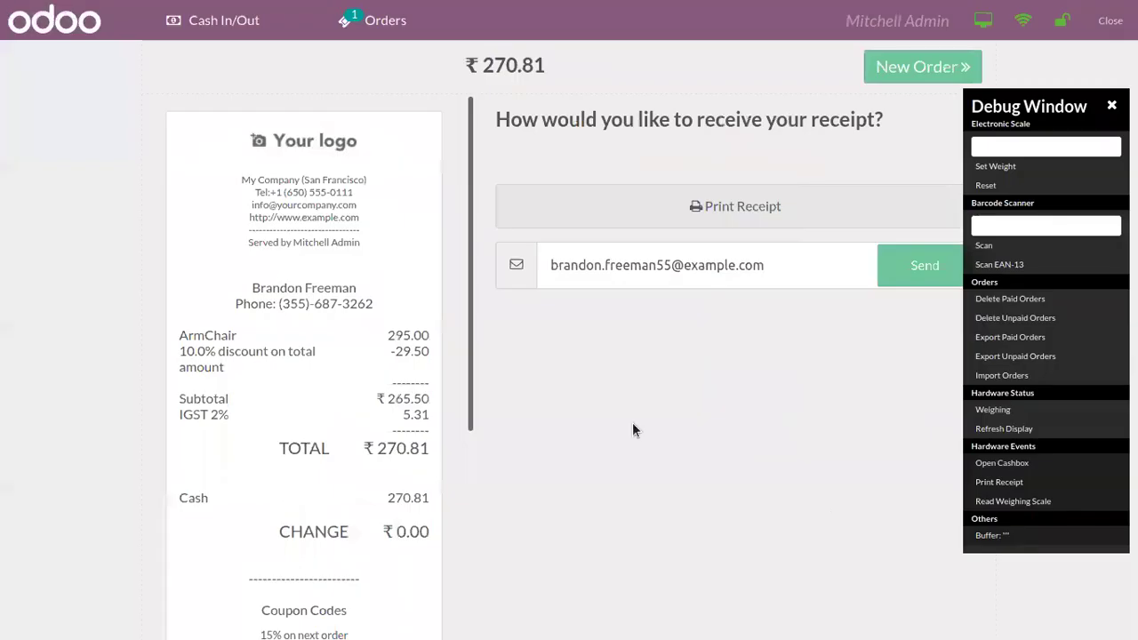
Step: Review the receipt and begin a new empty order
scroll(474, 421, down, 2)
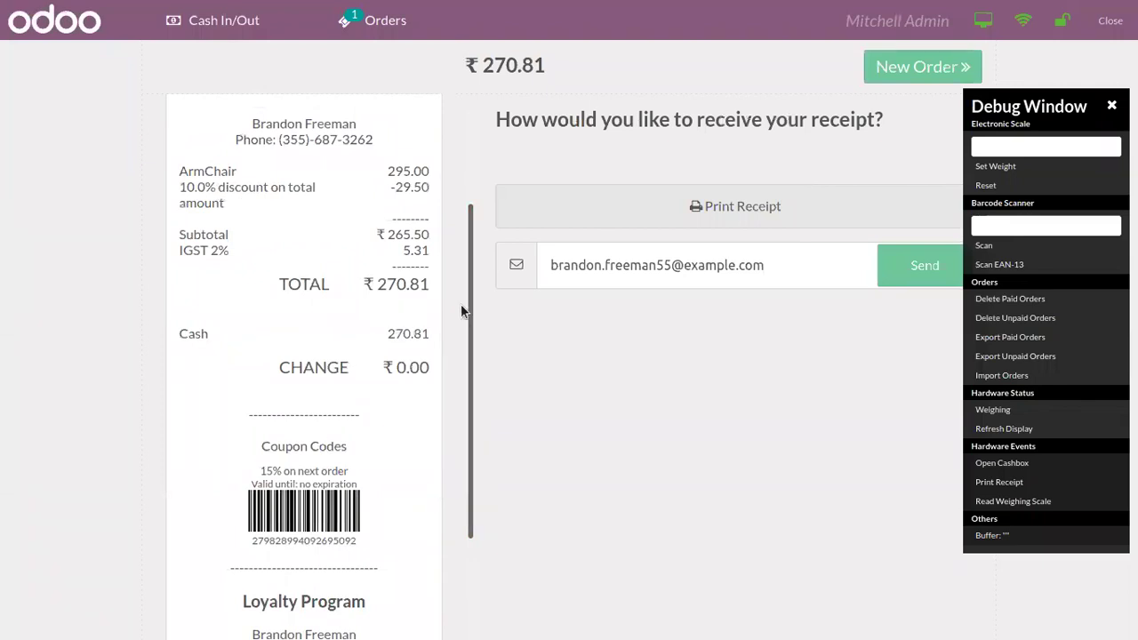
scroll(472, 269, up, 2)
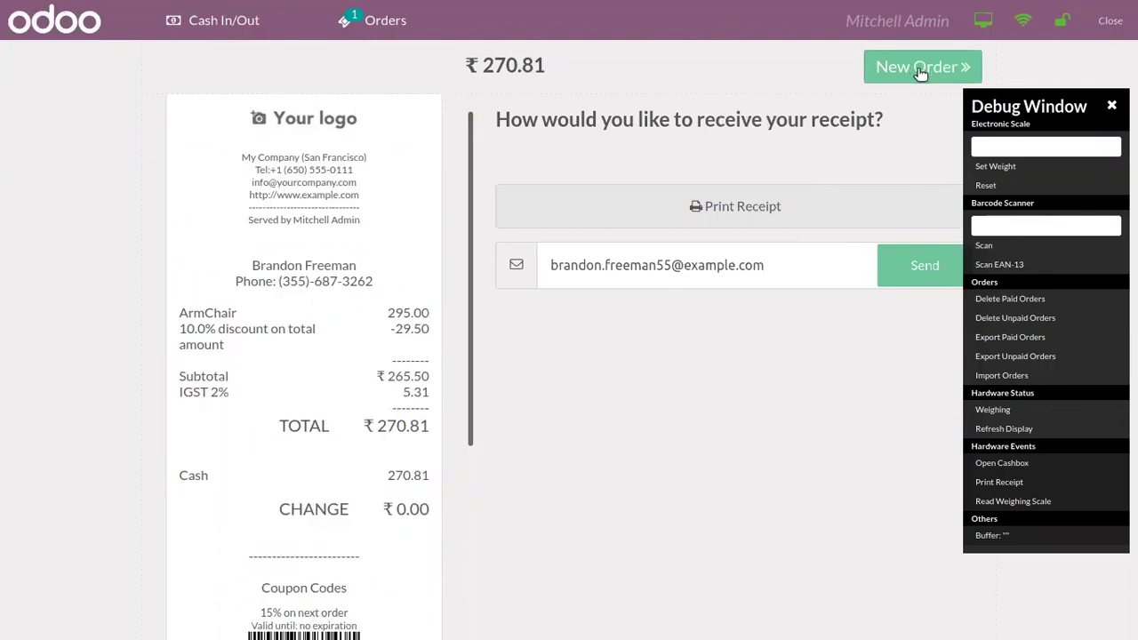
click(922, 71)
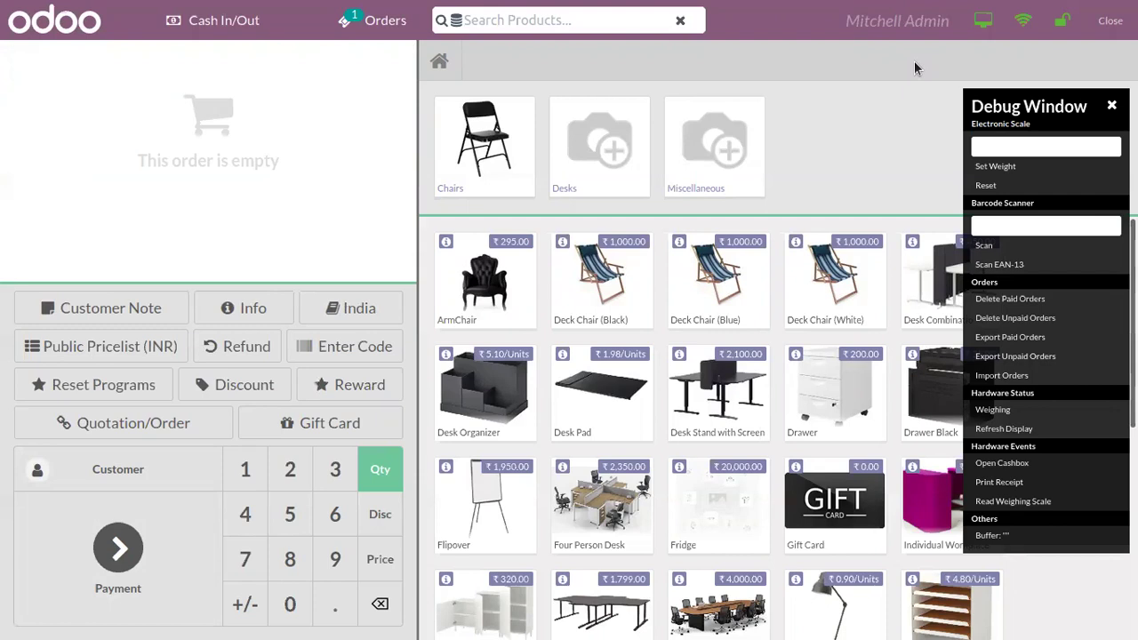